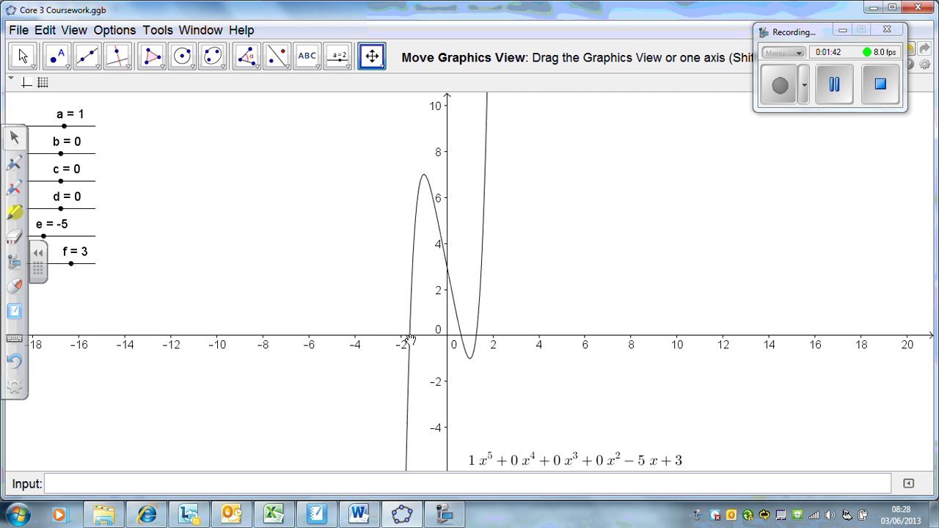
Zoom and pan the graph to span x = -12 to 12, showing the peak at 7 and the dip near -1.
scroll(411, 342, "down", 1)
scroll(411, 341, "up", 2)
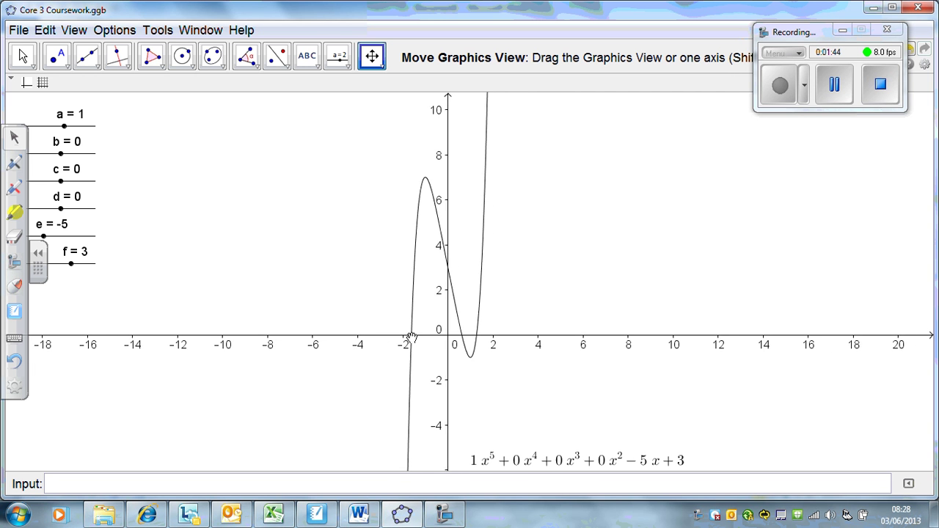
scroll(411, 341, "up", 5)
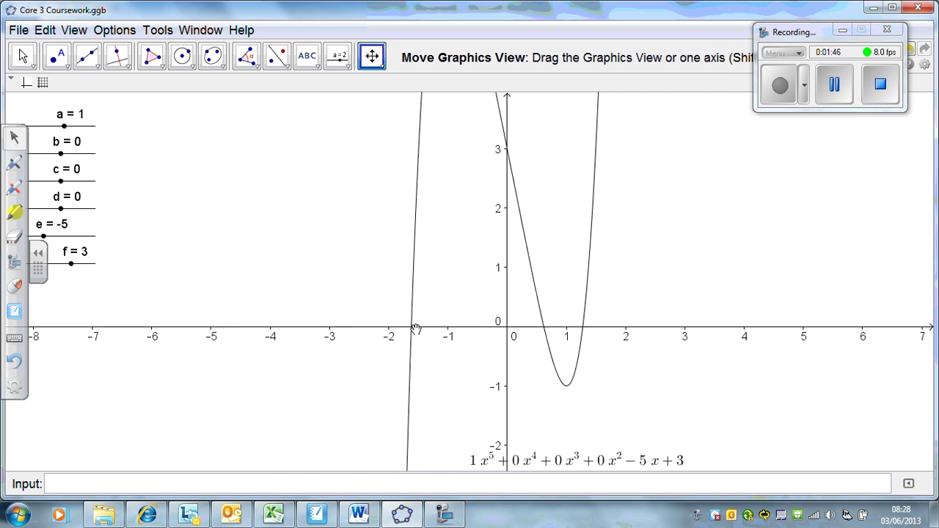
scroll(415, 328, "down", 4)
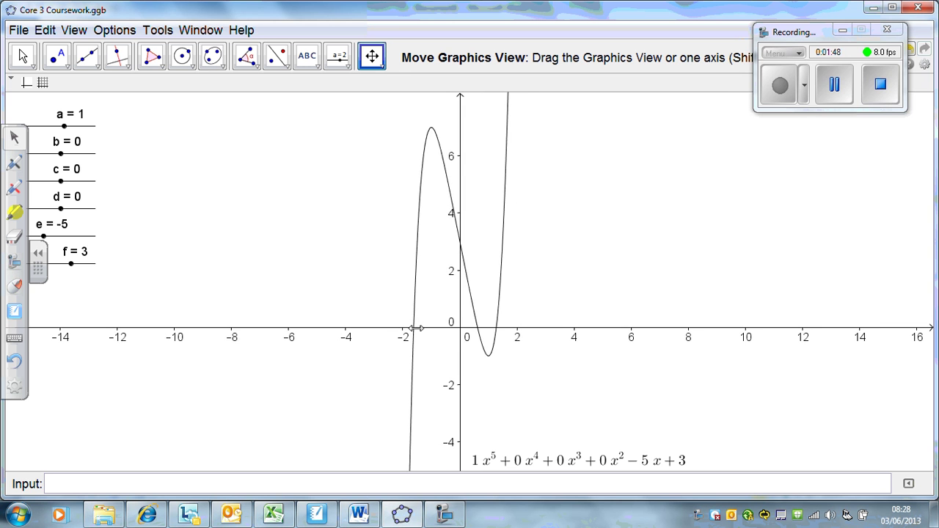
scroll(448, 324, "up", 3)
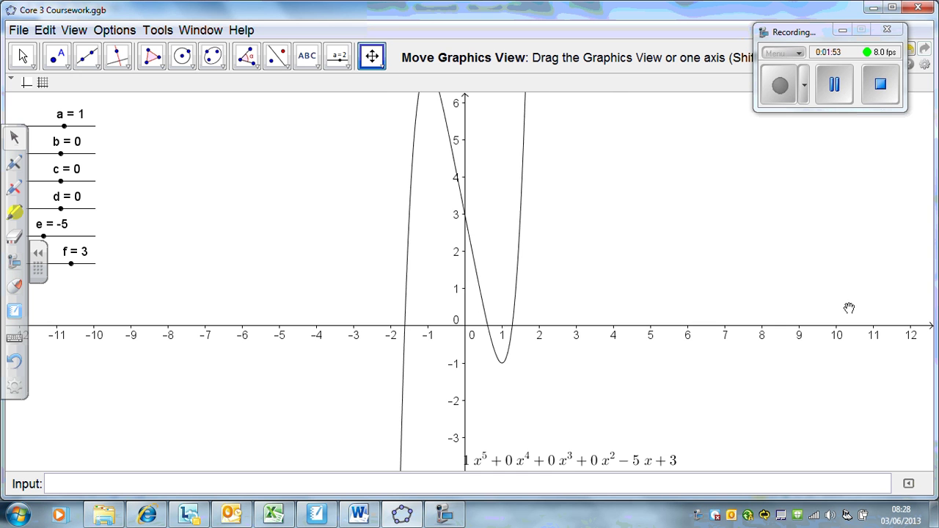
left_click_drag(644, 189, 655, 220)
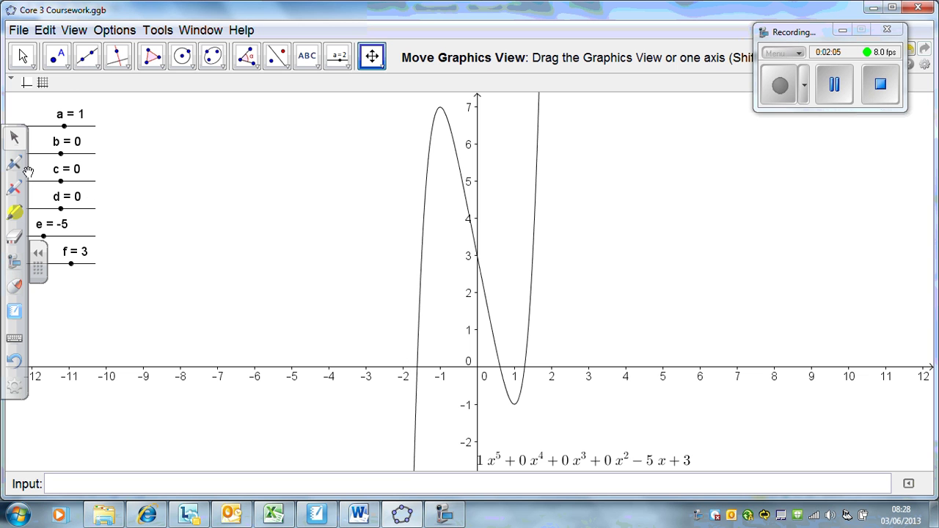
Place point A on the curve and slide it up to the peak at (-1, 7).
left_click(62, 58)
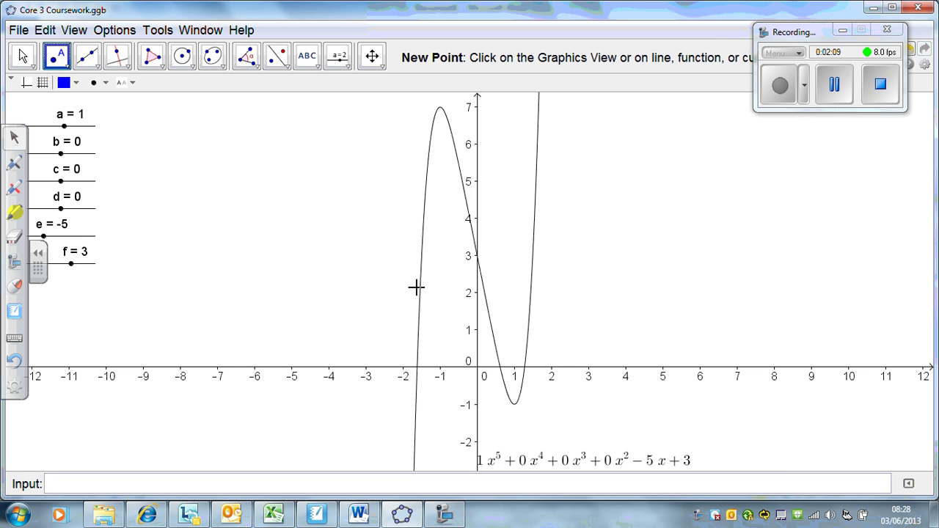
left_click(419, 307)
left_click(20, 55)
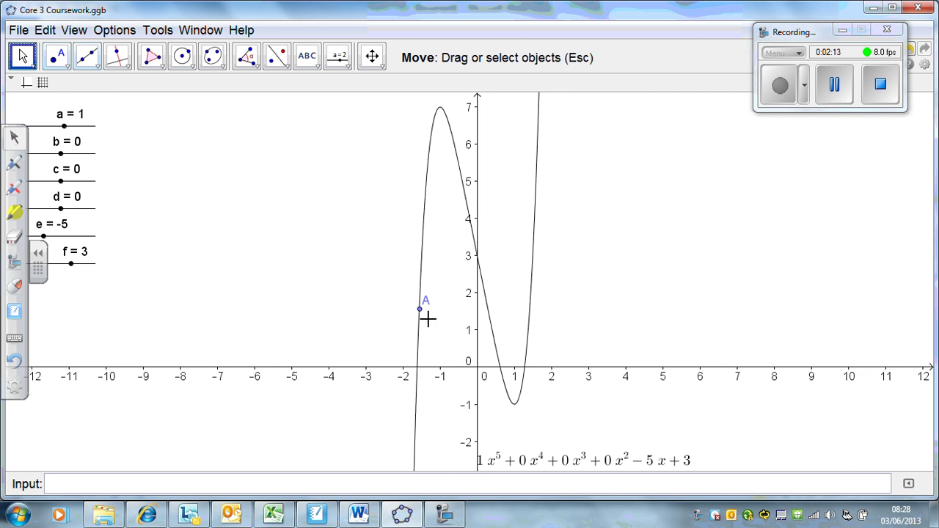
left_click_drag(421, 312, 444, 150)
Set point A's label to show its value, (-1, 7).
right_click(441, 108)
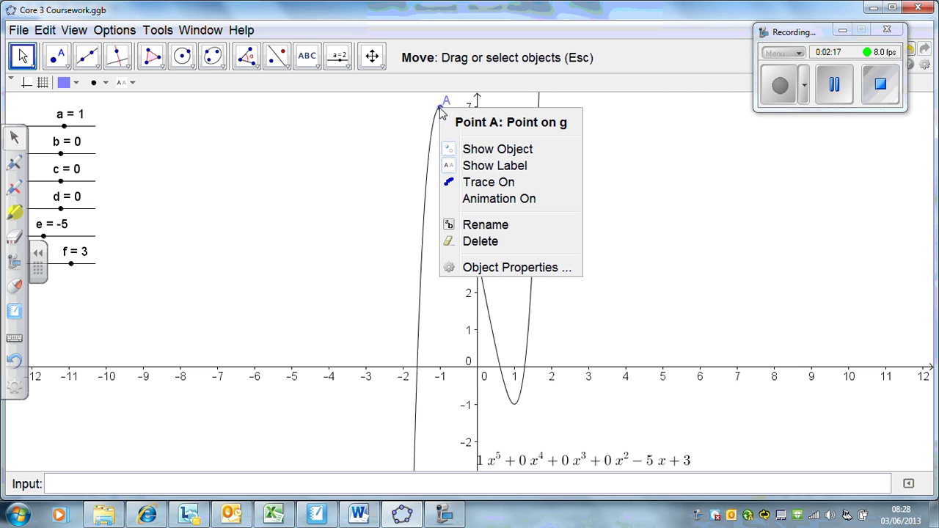
left_click(501, 269)
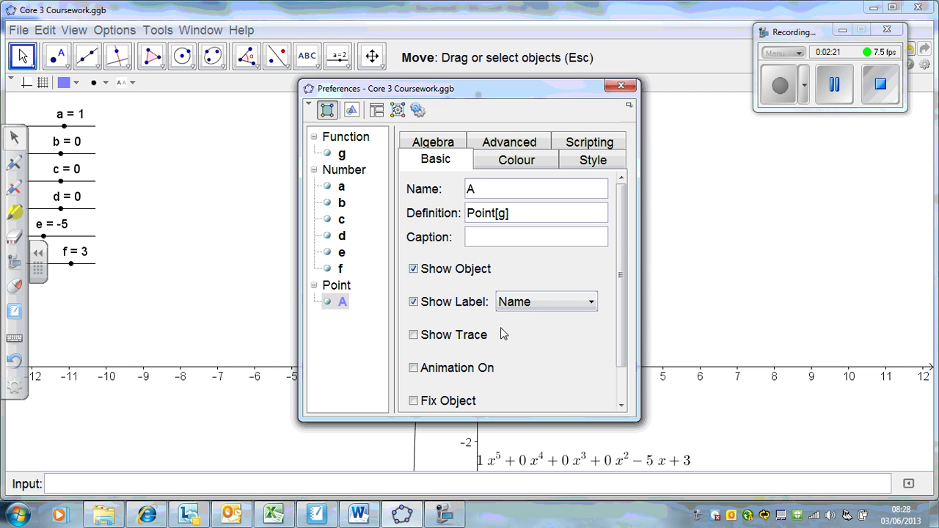
left_click(547, 302)
left_click(534, 358)
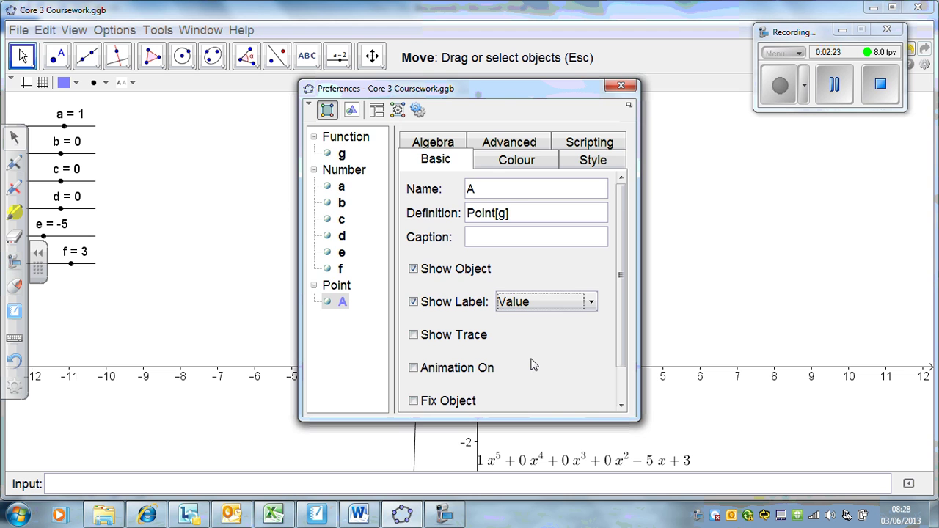
left_click(621, 85)
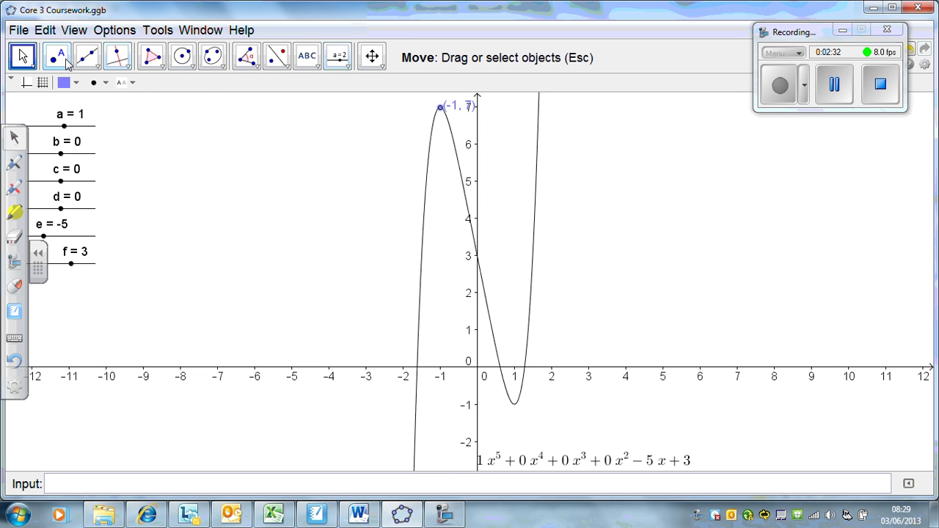
Draw a segment from new point B at (-1, 0) up to the peak point (-1, 7).
left_click(92, 65)
left_click(94, 64)
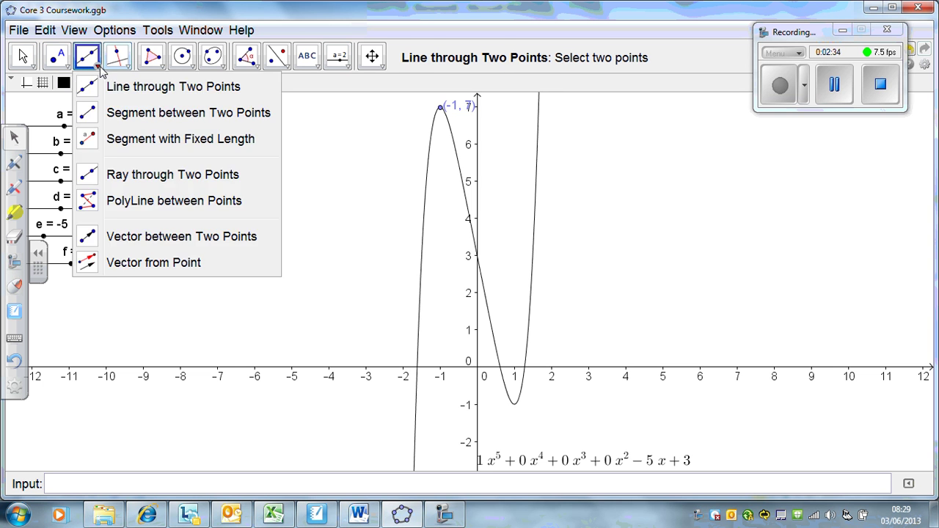
mouse_move(118, 59)
left_click(114, 114)
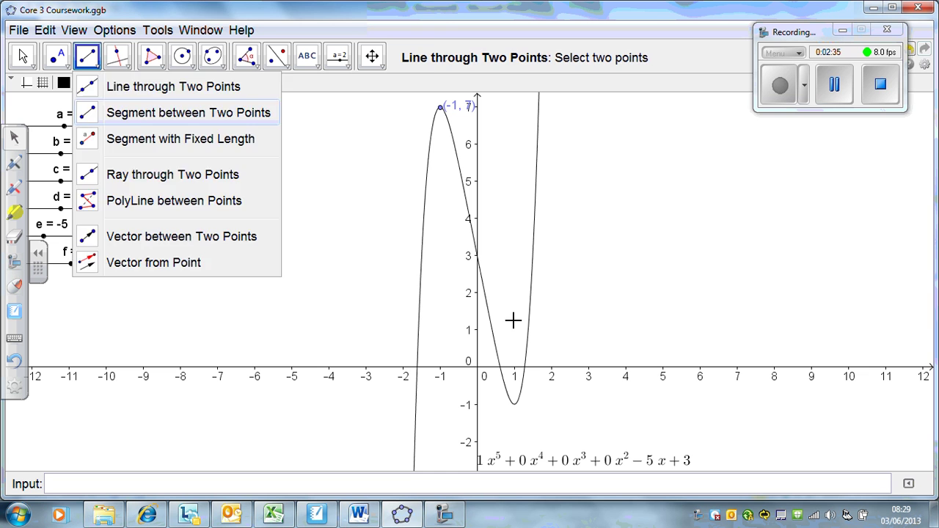
left_click(441, 368)
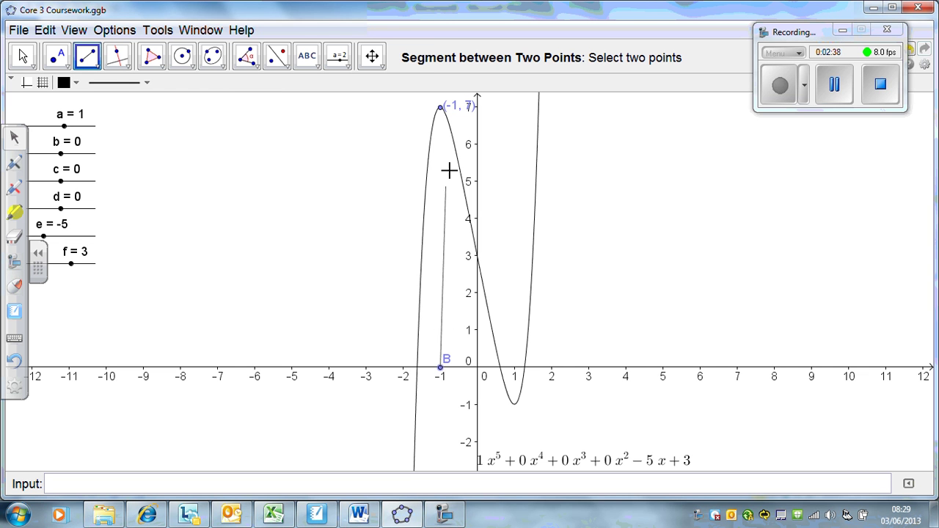
left_click(441, 111)
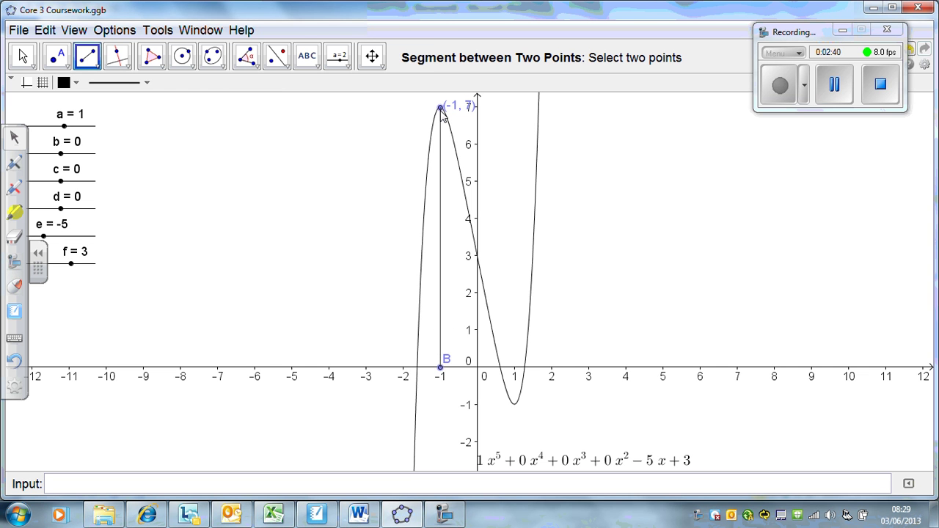
left_click(441, 108)
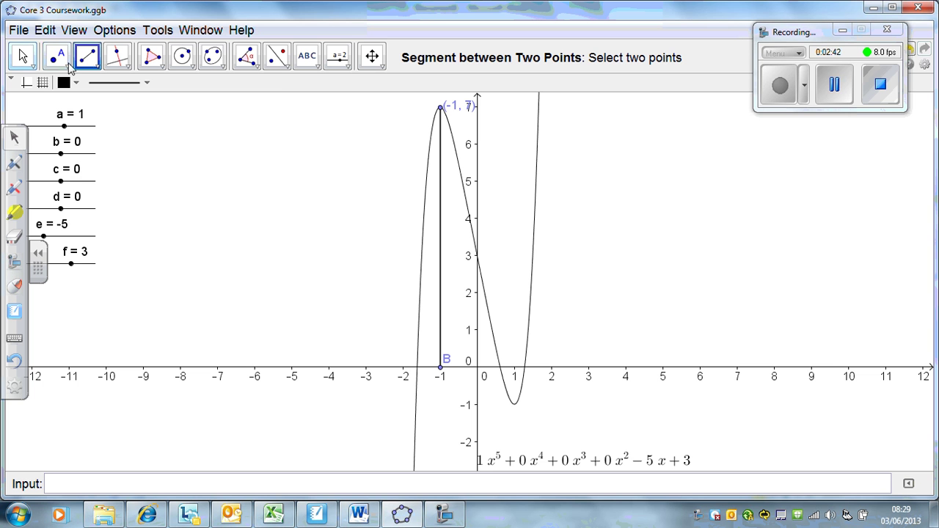
mouse_move(95, 66)
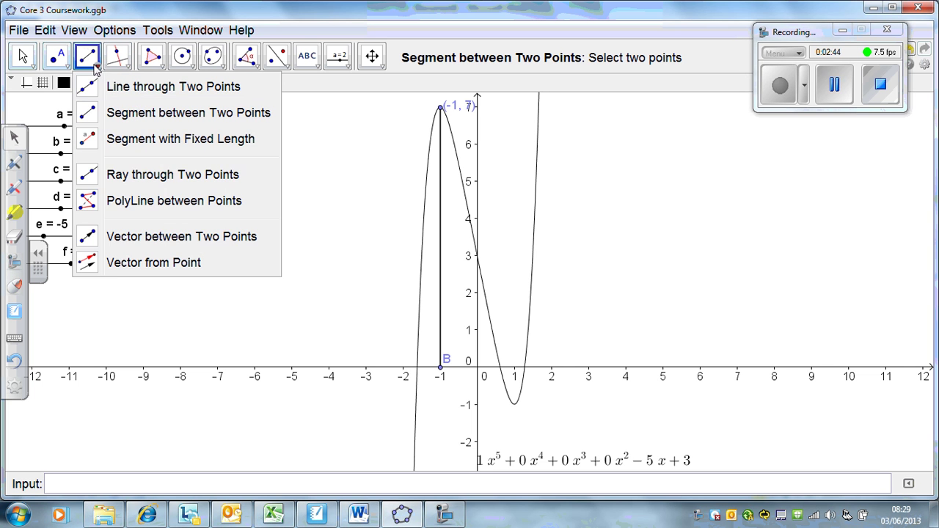
mouse_move(126, 66)
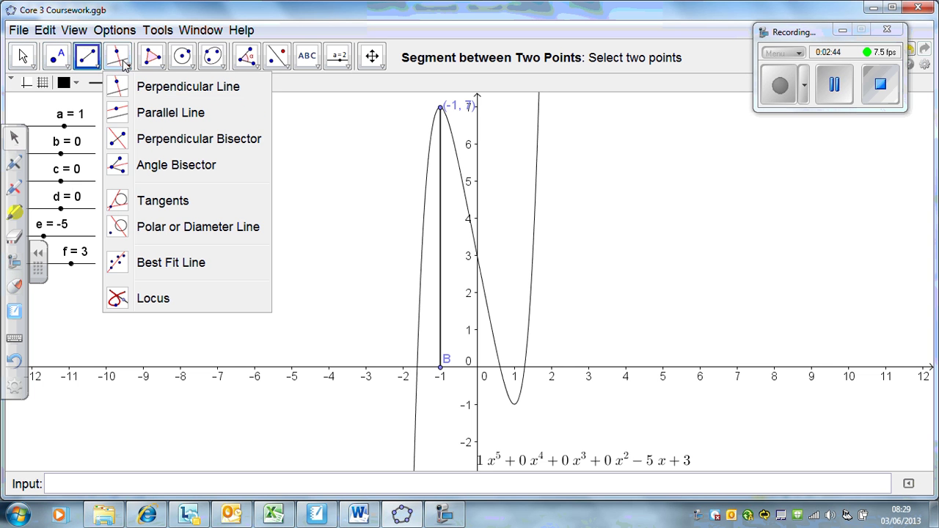
Add a tangent at the peak, then undo the tangent, segment and point B.
left_click(178, 201)
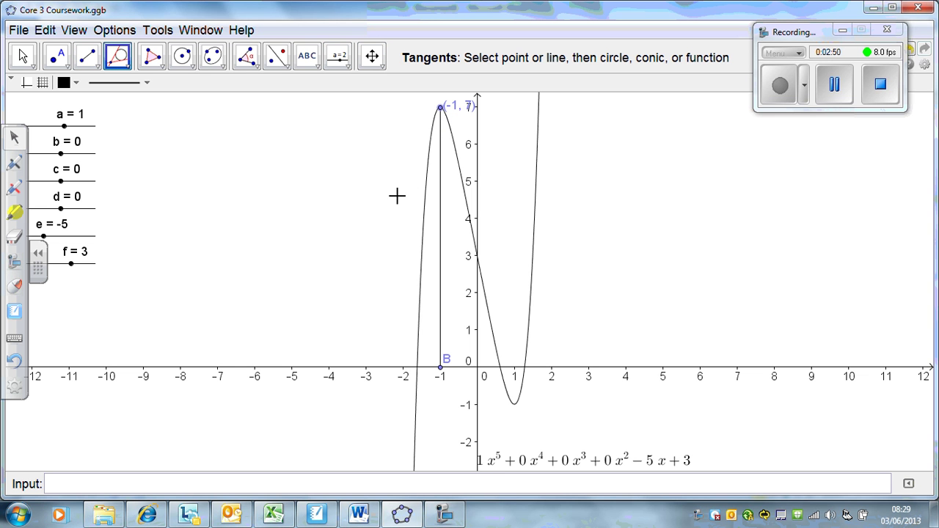
left_click(431, 162)
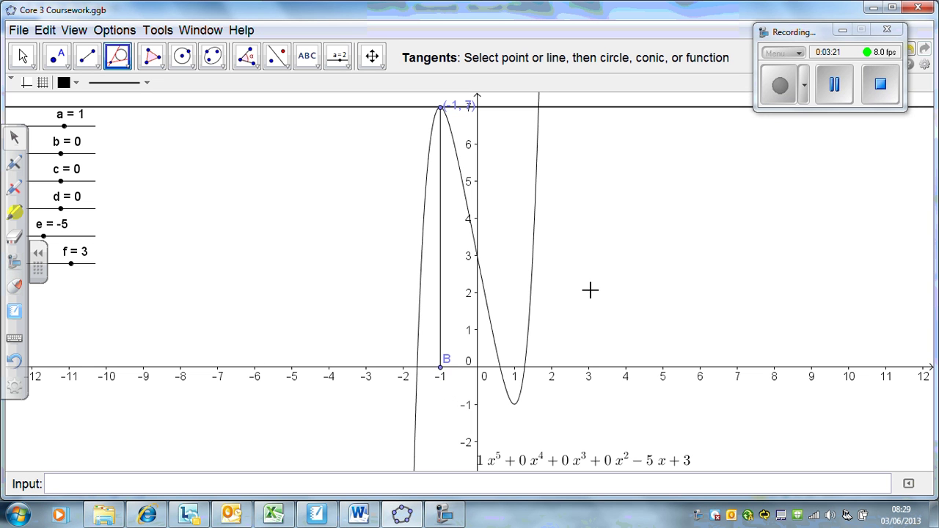
key("ctrl+z")
key("ctrl+z")
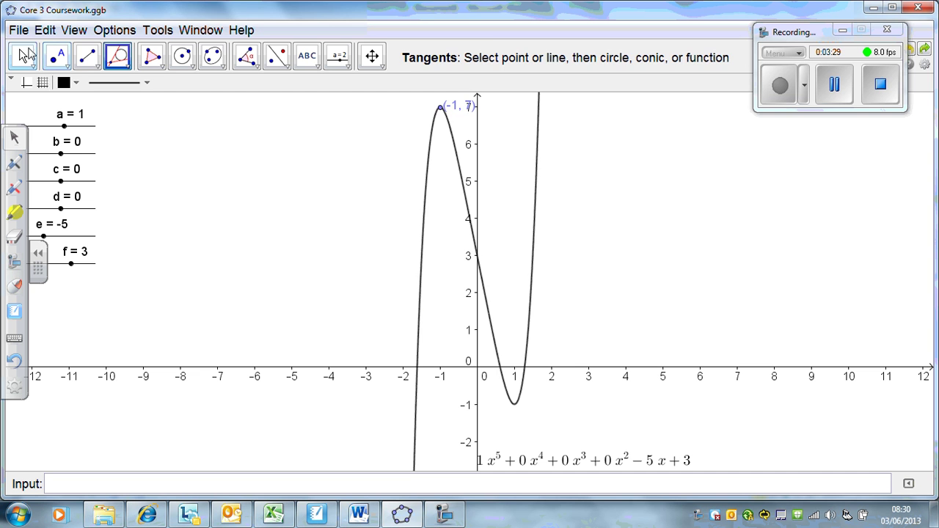
Slide the peak point down the left branch to (-1.5, 2.83), discarding a partial point entry.
key("Escape")
left_click_drag(443, 113, 433, 143)
left_click_drag(434, 191, 423, 286)
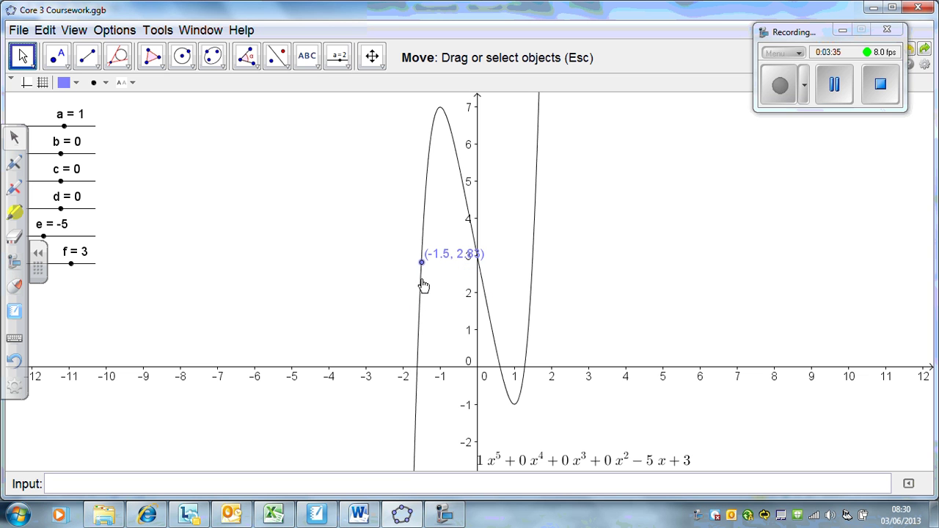
left_click(63, 59)
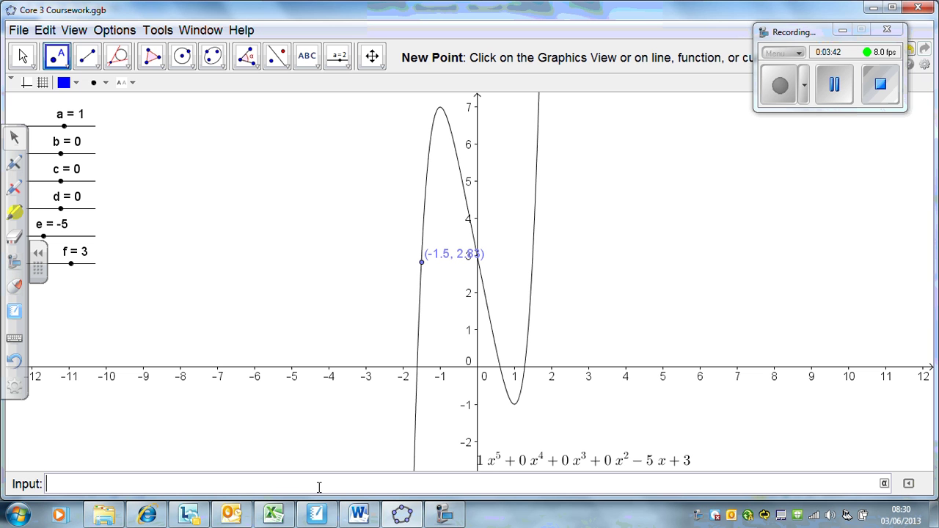
type("A(-1.5,")
key("Escape")
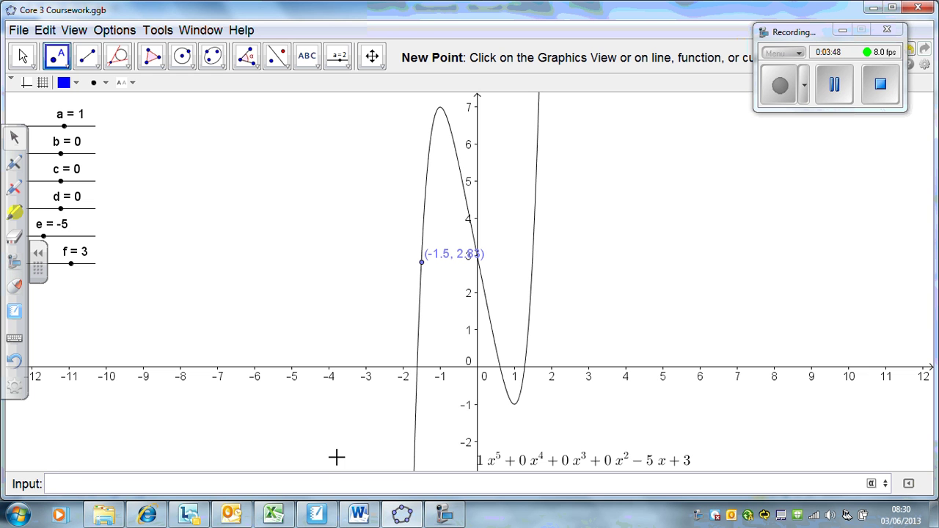
Show the Algebra view and create point C = (-1.5, 0) from the Input bar.
left_click(74, 30)
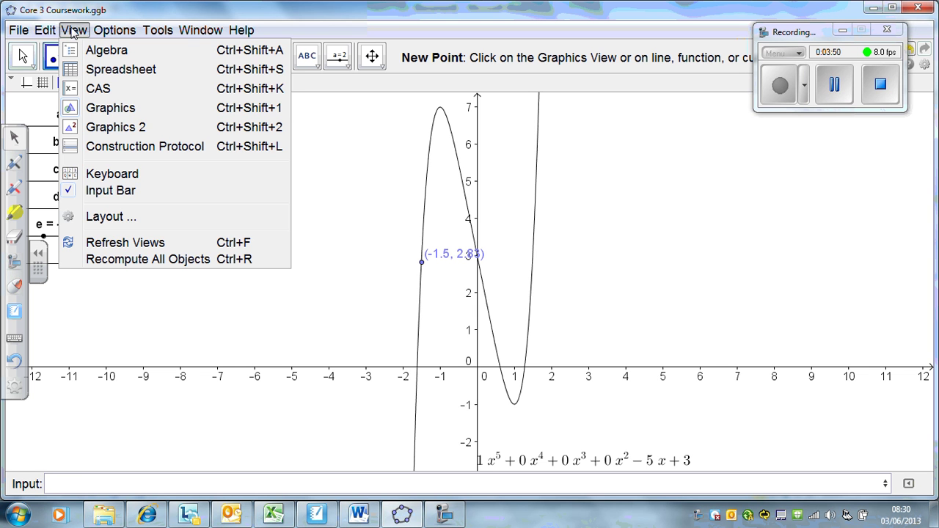
left_click(112, 50)
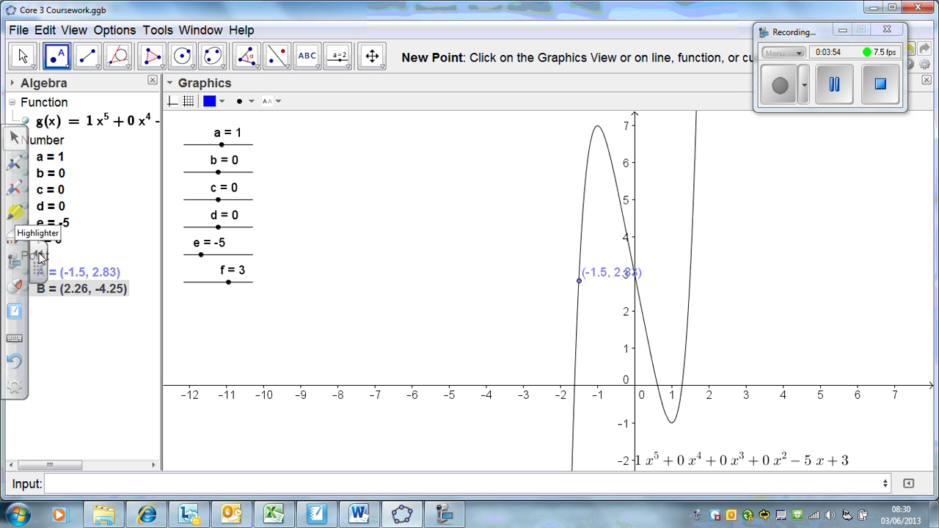
key("BackSpace")
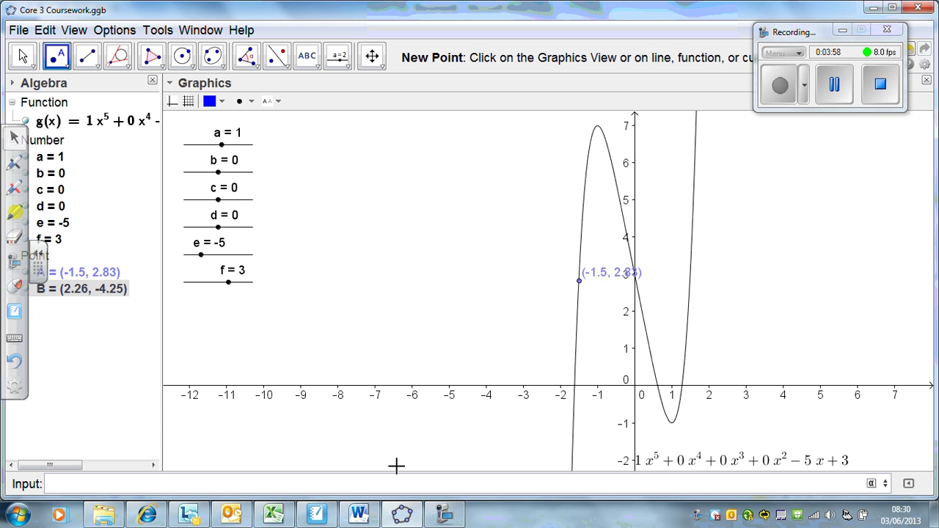
type("C=(-1.5,0")
key("Return")
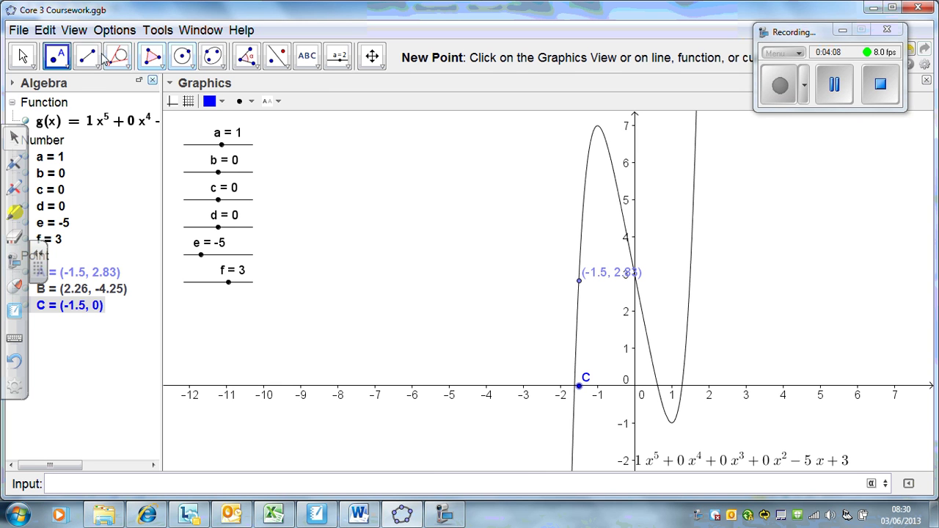
Draw segment h = 2.83 from point C up to the curve point at x = -1.5.
left_click(86, 57)
left_click(579, 387)
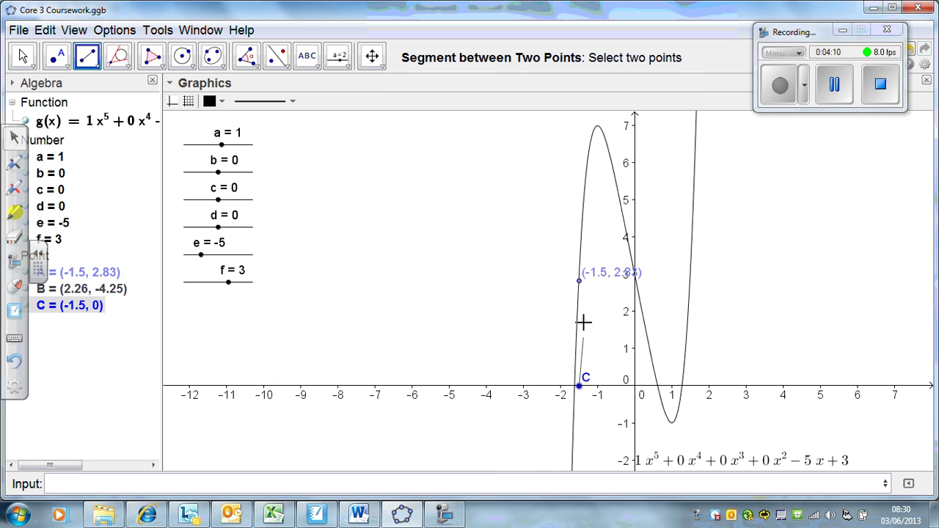
left_click(580, 283)
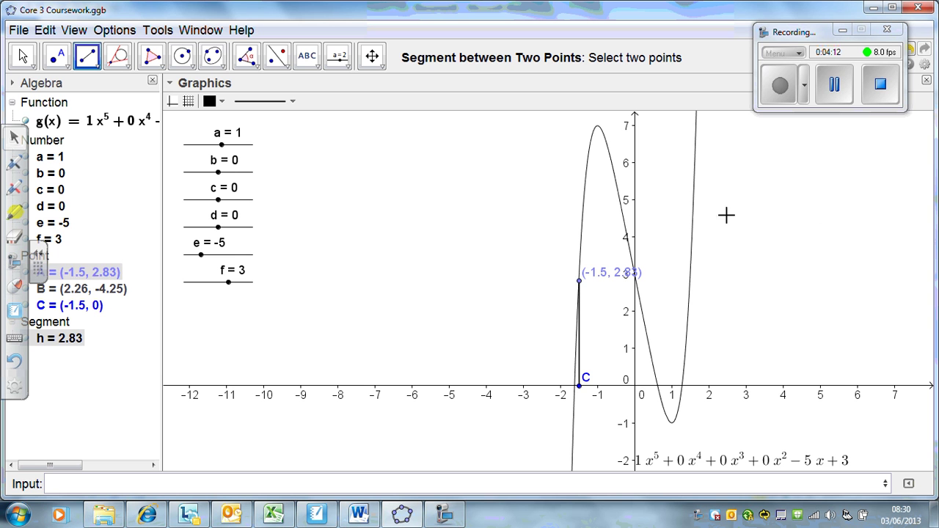
Draw tangent i: y = 20.56x + 33.75 to the curve at point A.
left_click(116, 59)
left_click(580, 283)
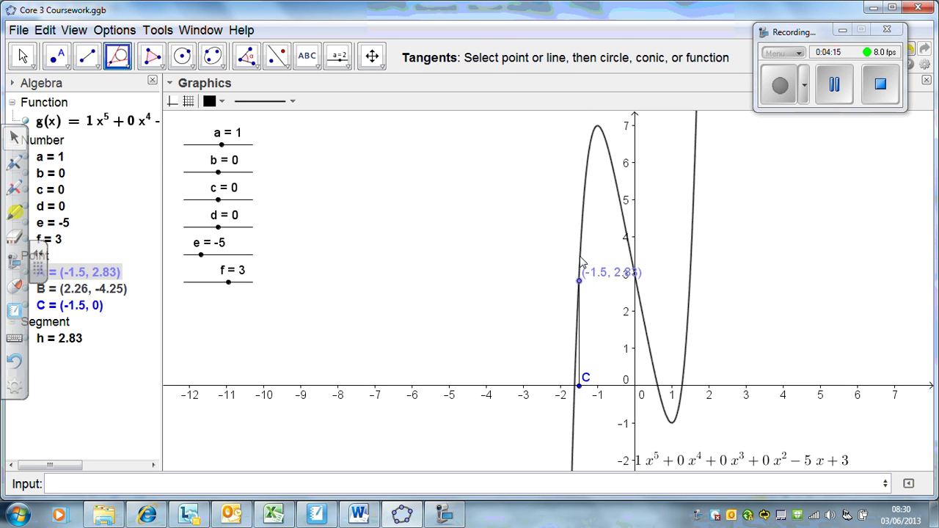
left_click(580, 284)
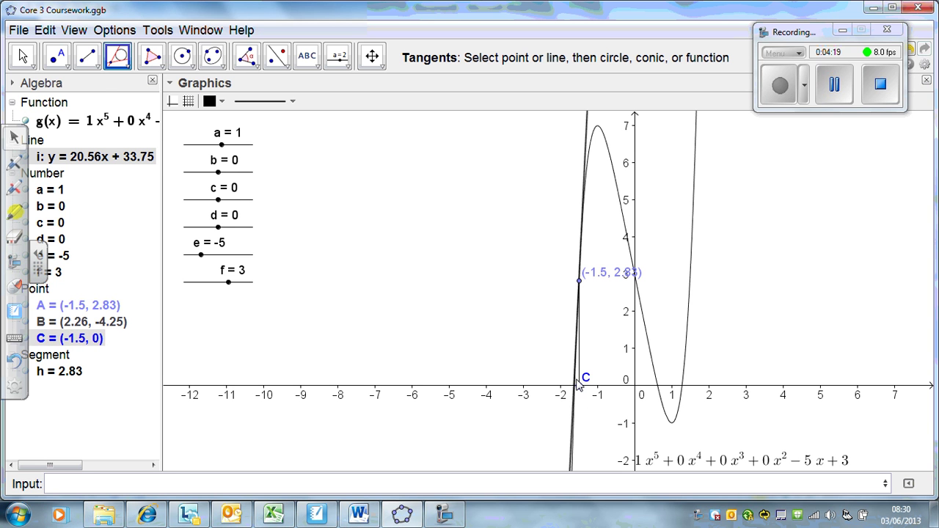
Set the graph's xAxis : yAxis ratio to 2:1.
right_click(526, 348)
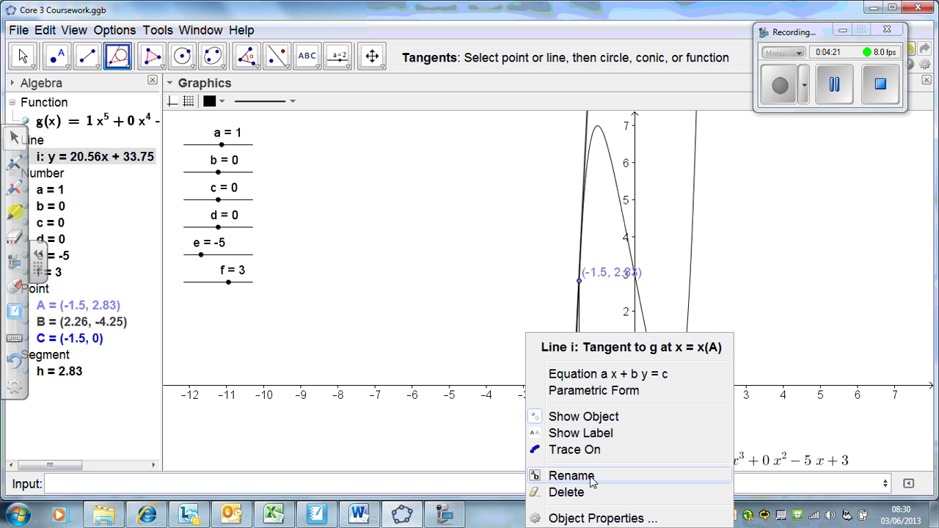
right_click(511, 359)
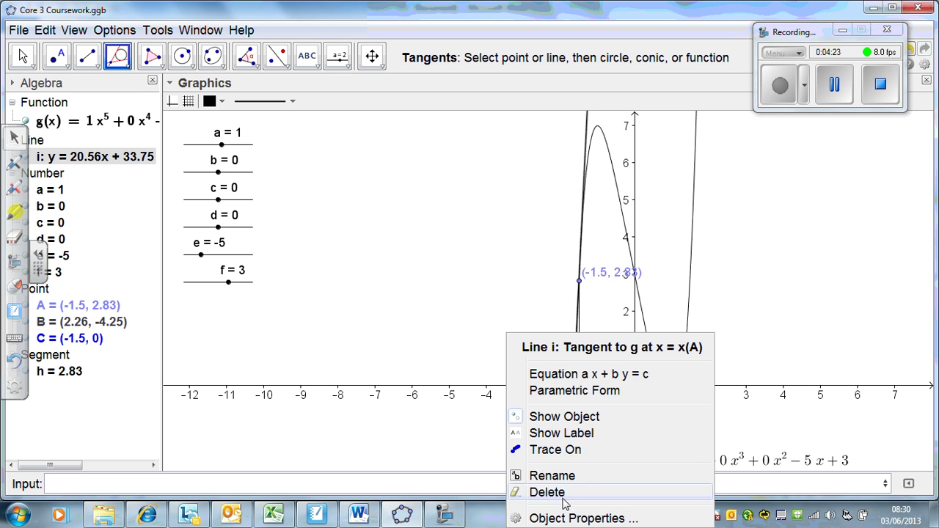
right_click(447, 254)
left_click(24, 55)
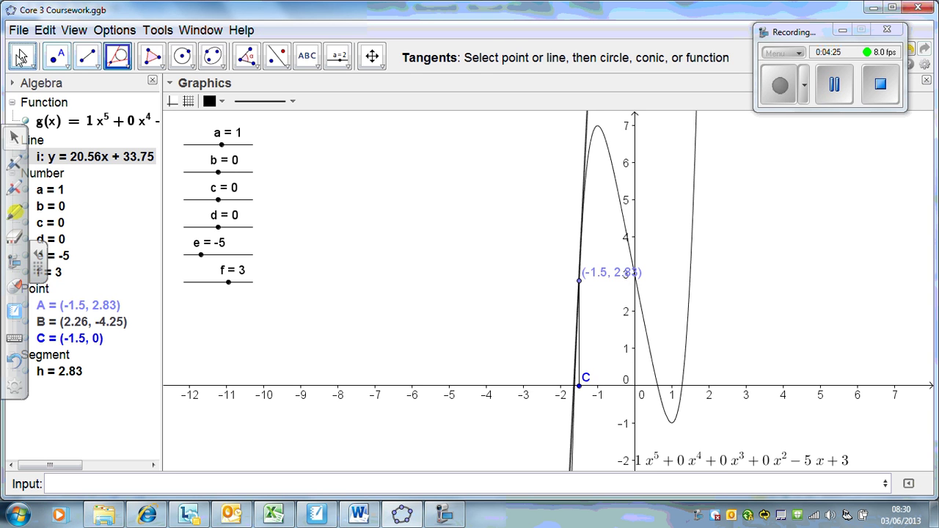
right_click(448, 289)
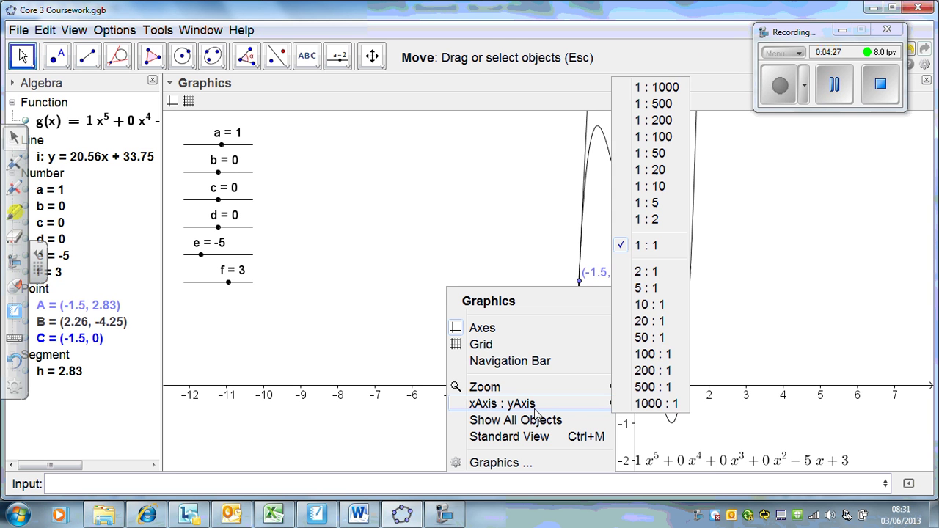
mouse_move(609, 404)
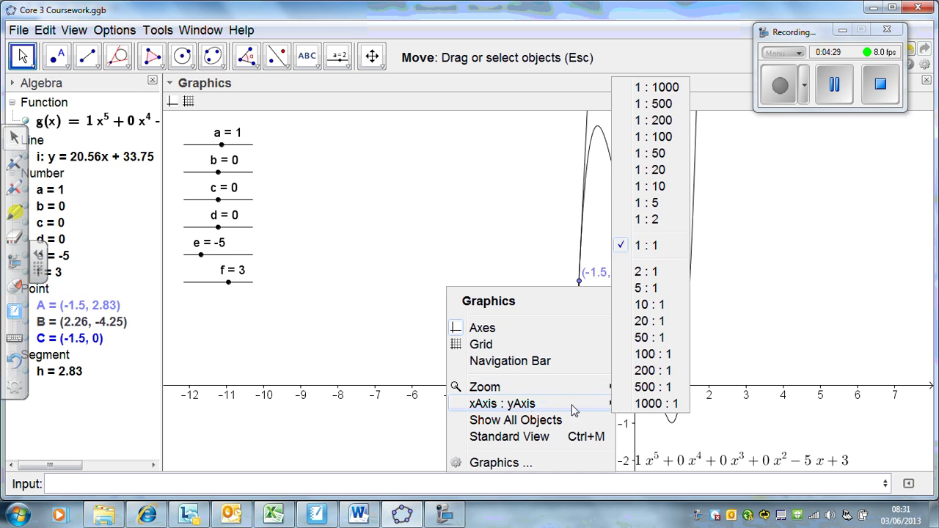
left_click(661, 276)
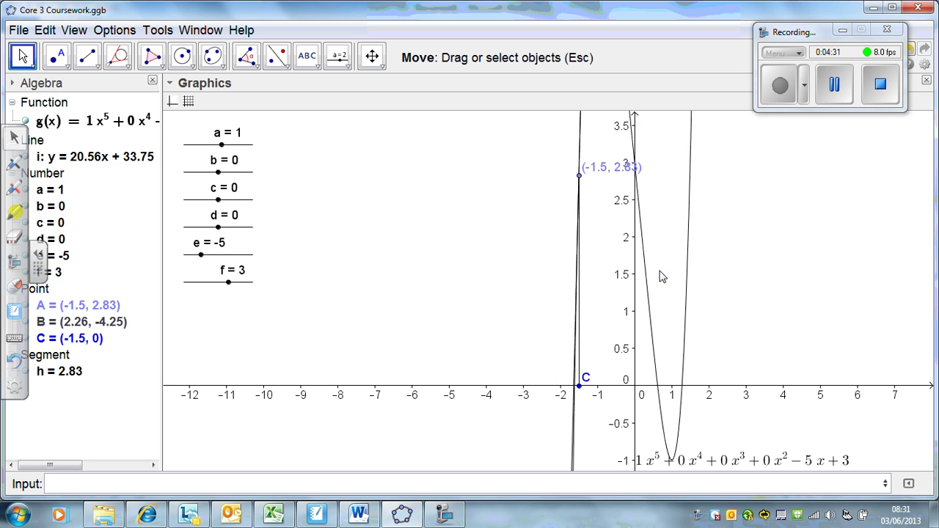
Change the axis ratio to 1:5 and zoom in around point C.
right_click(490, 324)
mouse_move(552, 439)
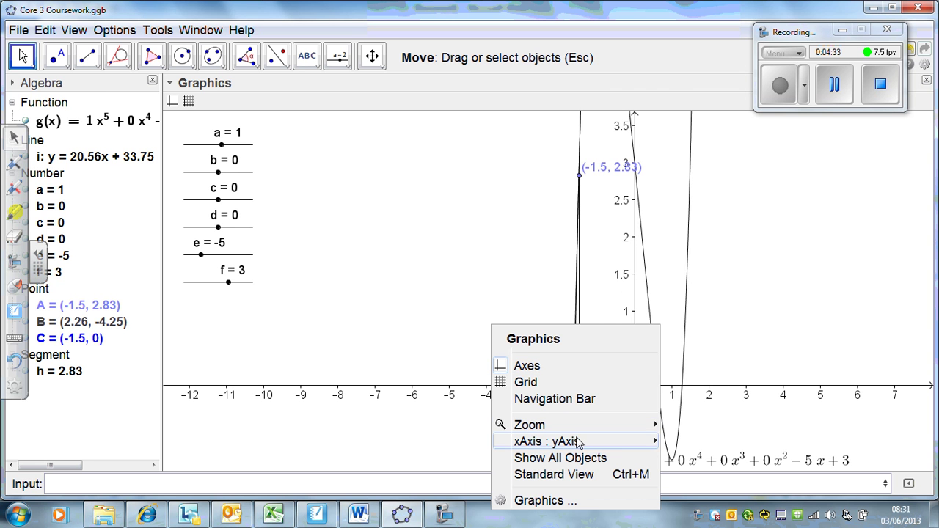
mouse_move(646, 425)
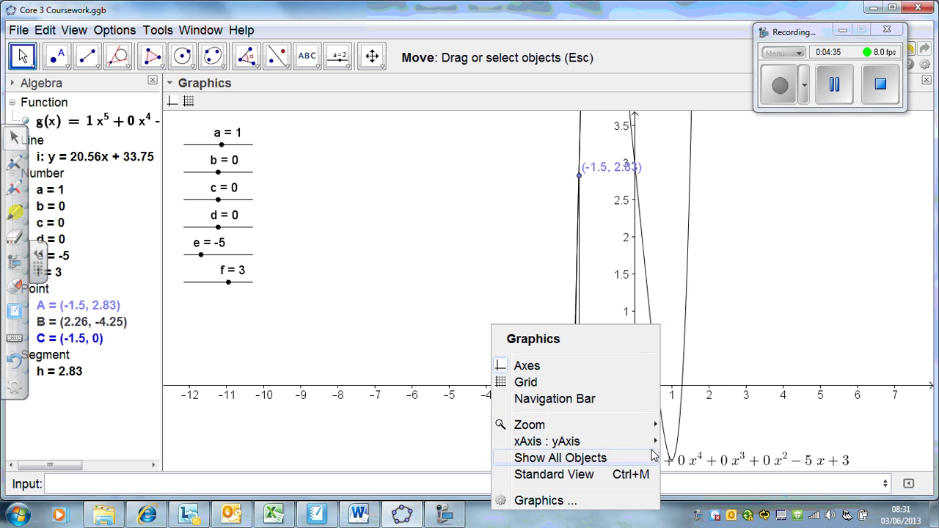
mouse_move(653, 442)
left_click(703, 245)
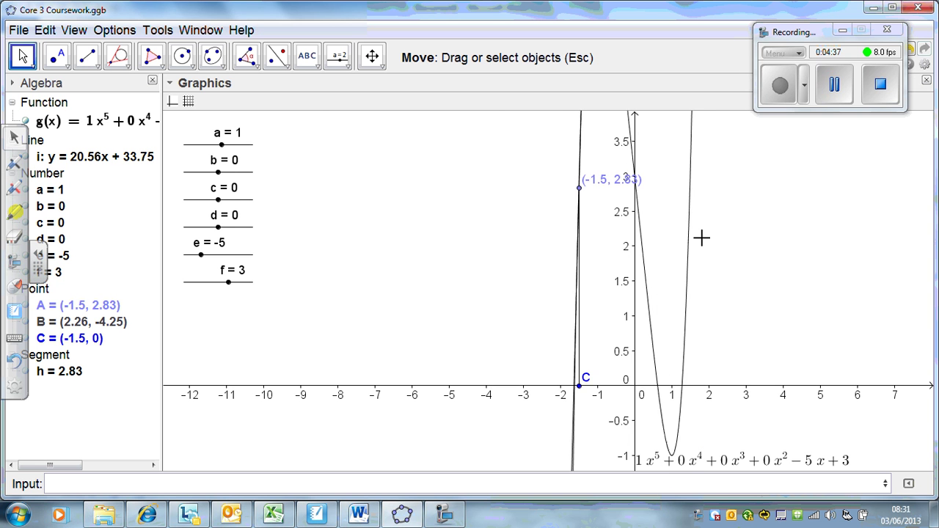
left_click(587, 381)
scroll(587, 381, "down", 1)
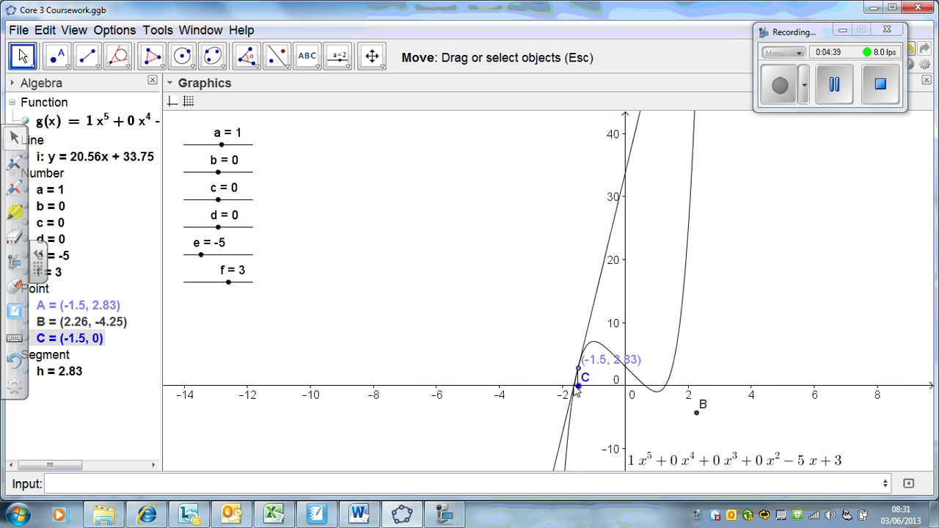
scroll(584, 385, "up", 3)
scroll(577, 390, "up", 5)
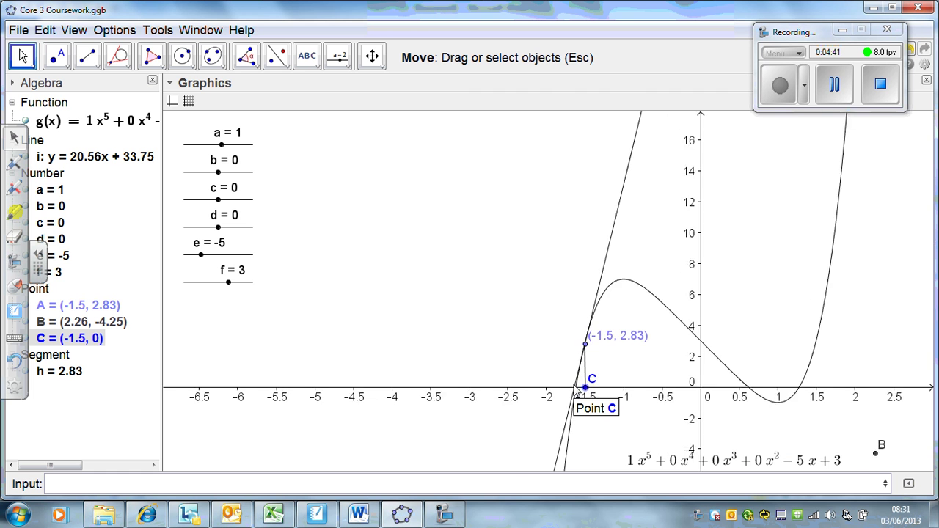
scroll(576, 390, "up", 3)
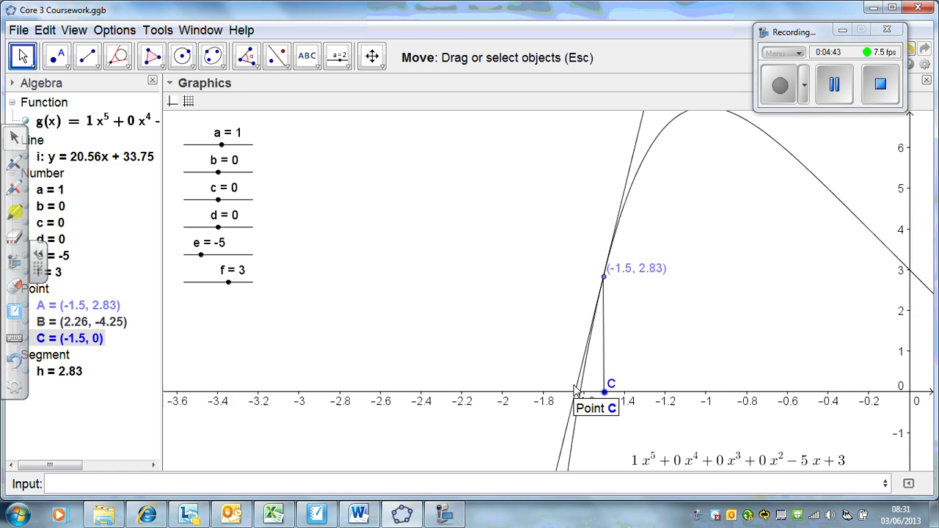
Try axis ratios 1:10 and 1:50, settle on 1:20, and zoom toward tangent i's x-intercept.
right_click(566, 346)
mouse_move(651, 467)
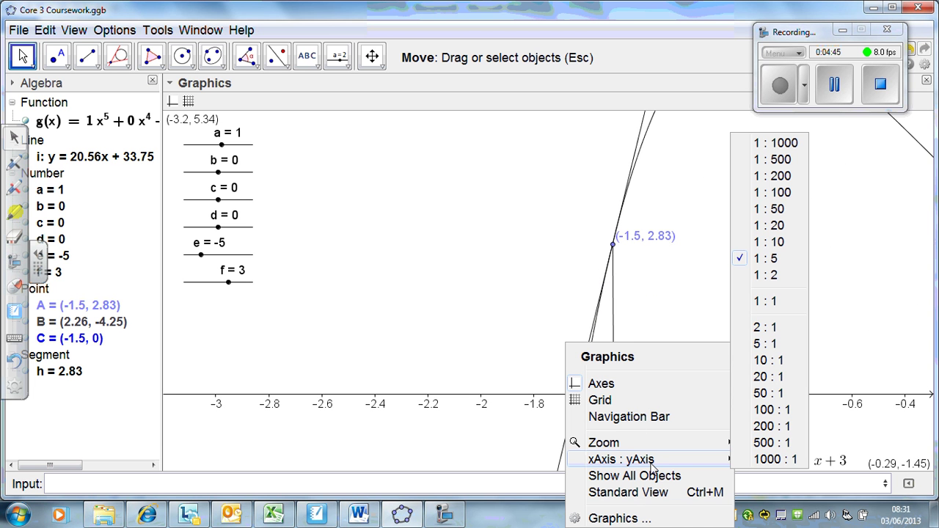
left_click(795, 240)
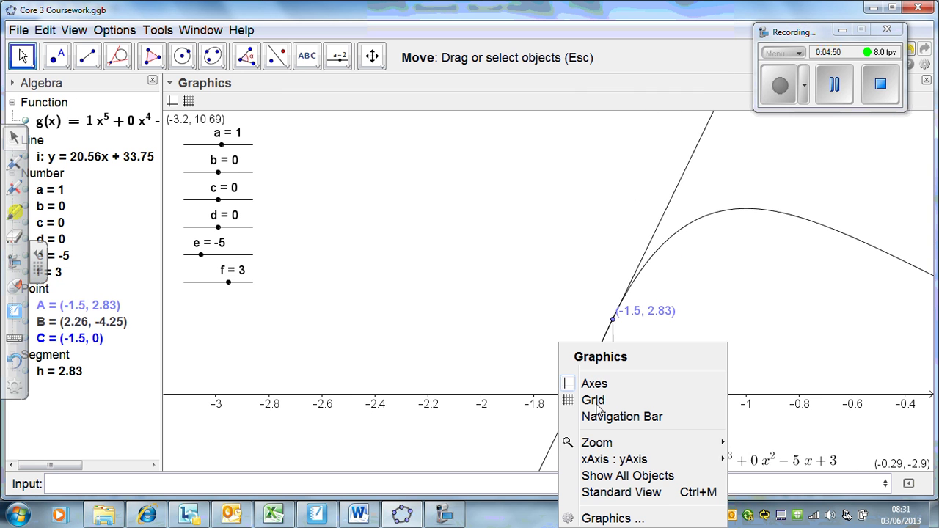
right_click(560, 377)
mouse_move(677, 458)
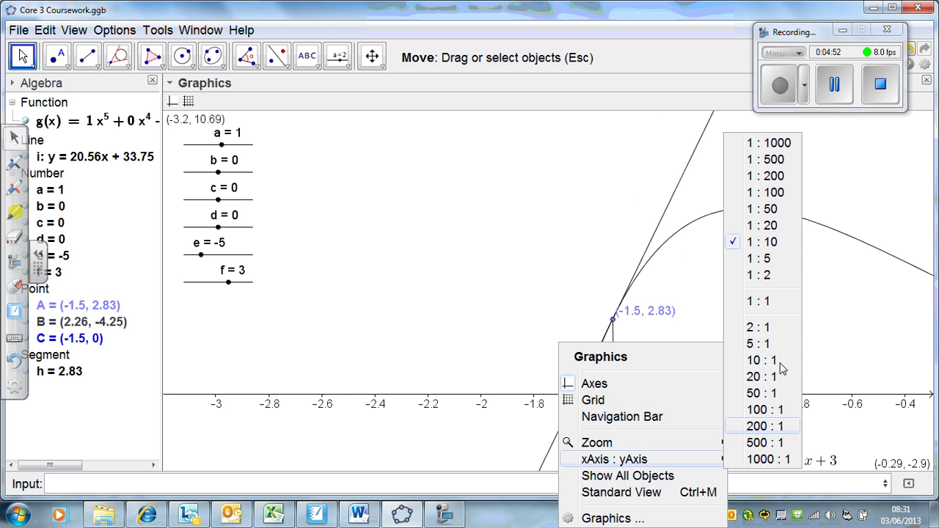
left_click(774, 210)
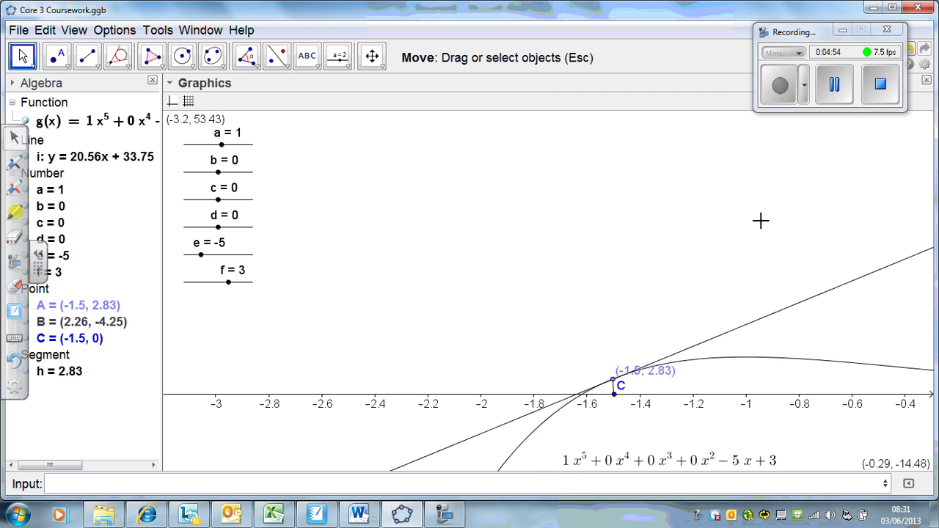
right_click(562, 260)
mouse_move(662, 382)
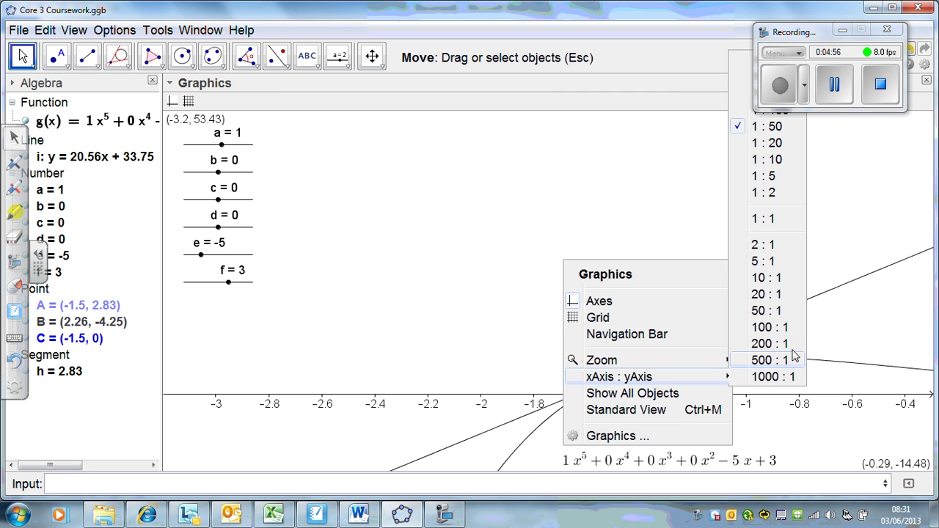
left_click(786, 147)
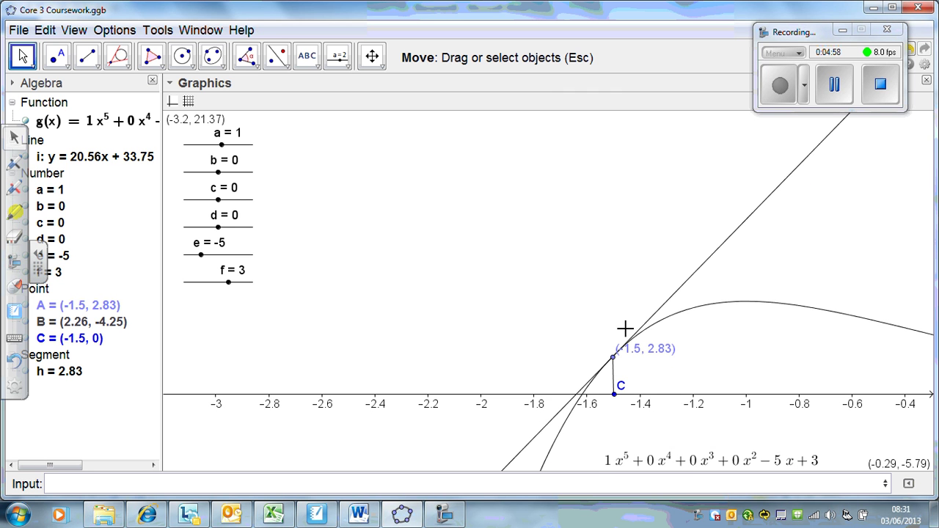
scroll(604, 400, "up", 4)
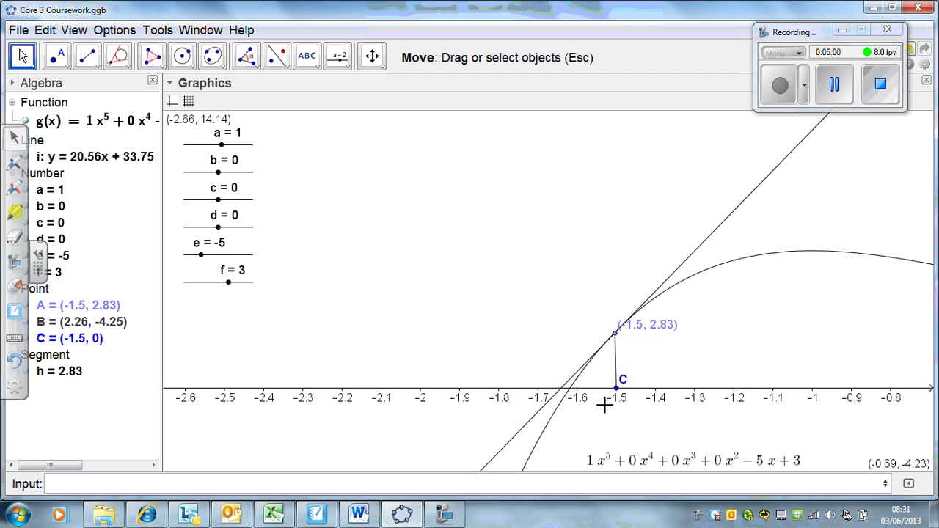
scroll(604, 405, "up", 4)
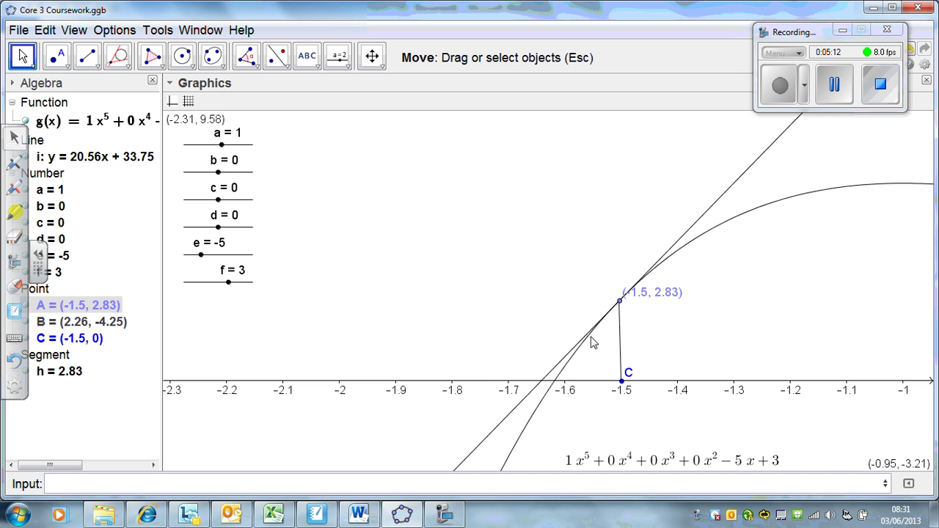
Mark point D (-1.64, 0) at the intersection of tangent i and the x-axis.
left_click(543, 384)
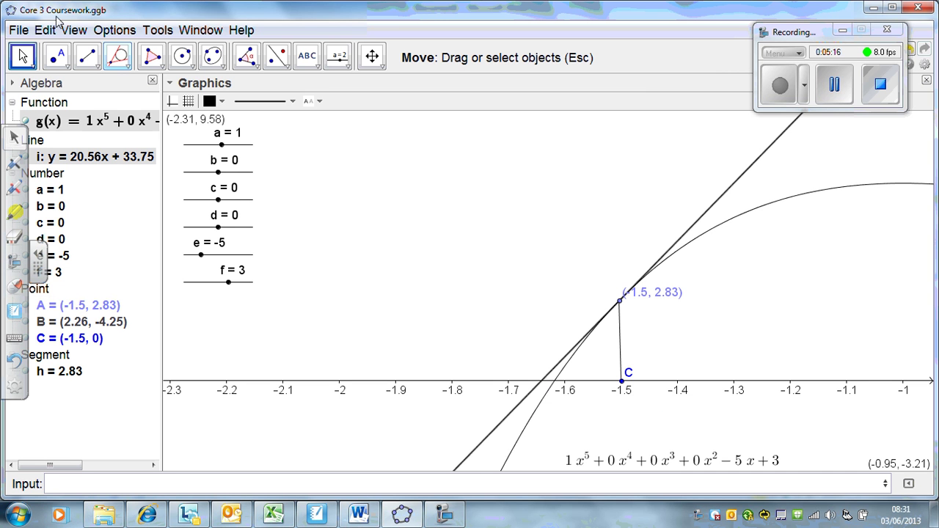
left_click(67, 68)
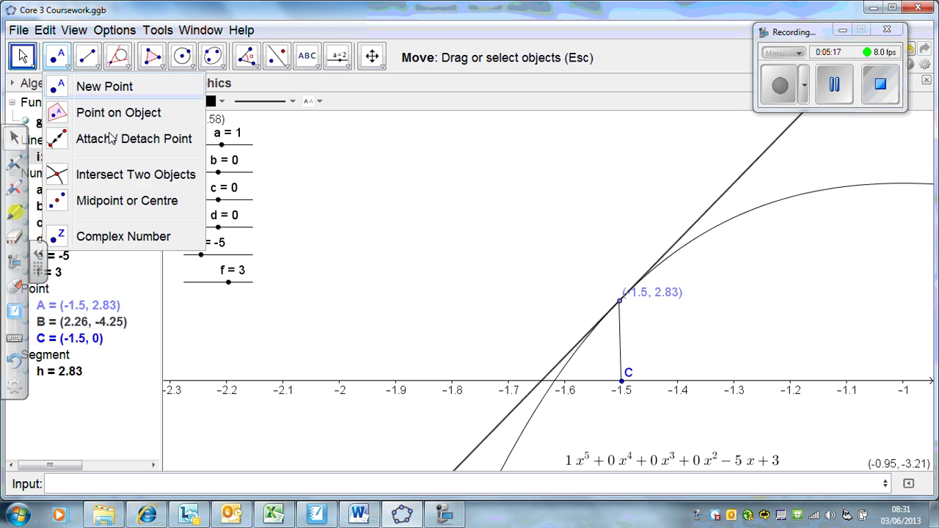
left_click(144, 174)
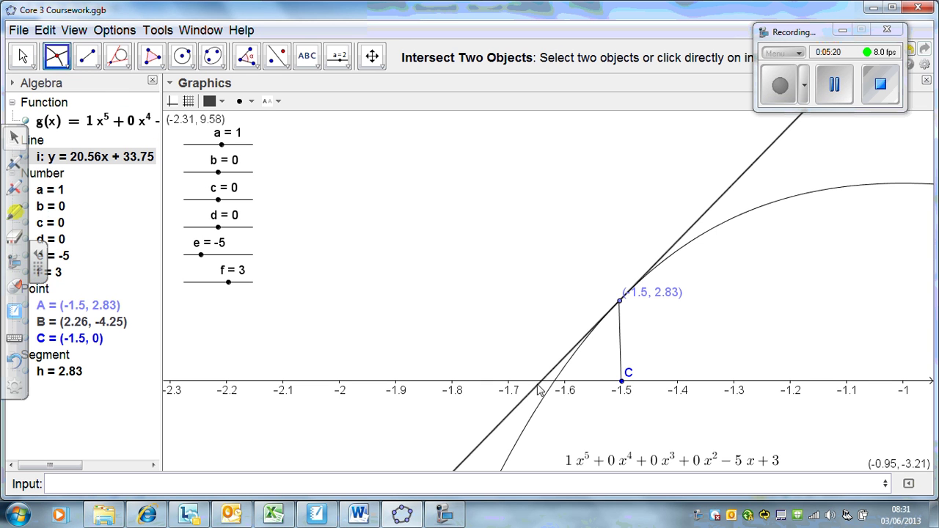
left_click(532, 380)
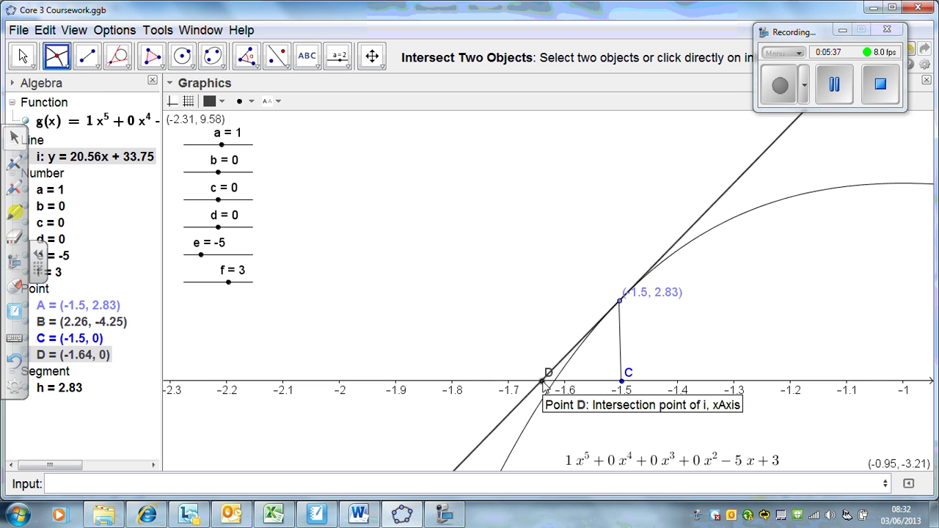
left_click(88, 62)
left_click(119, 113)
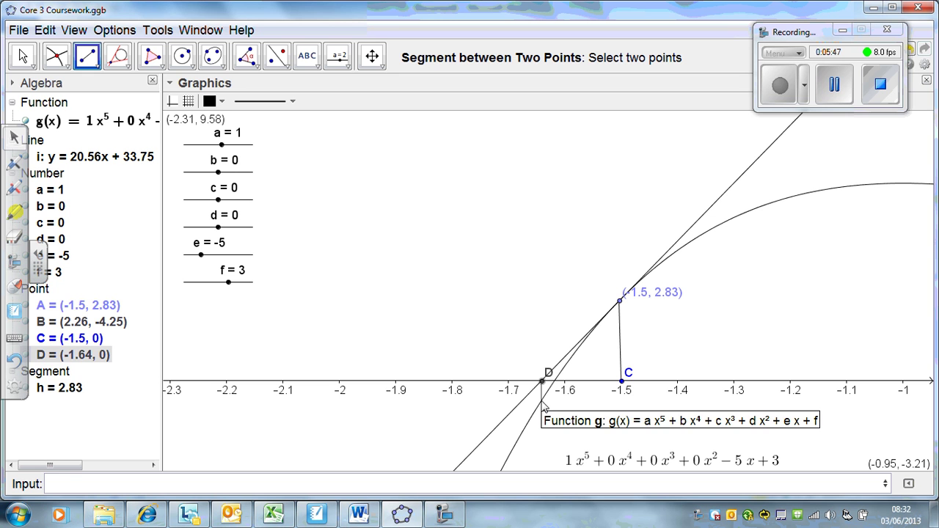
Drop segment j from D to curve point E (-1.64, -0.73) and draw tangent k: y = 31.36x + 50.77.
left_click(541, 403)
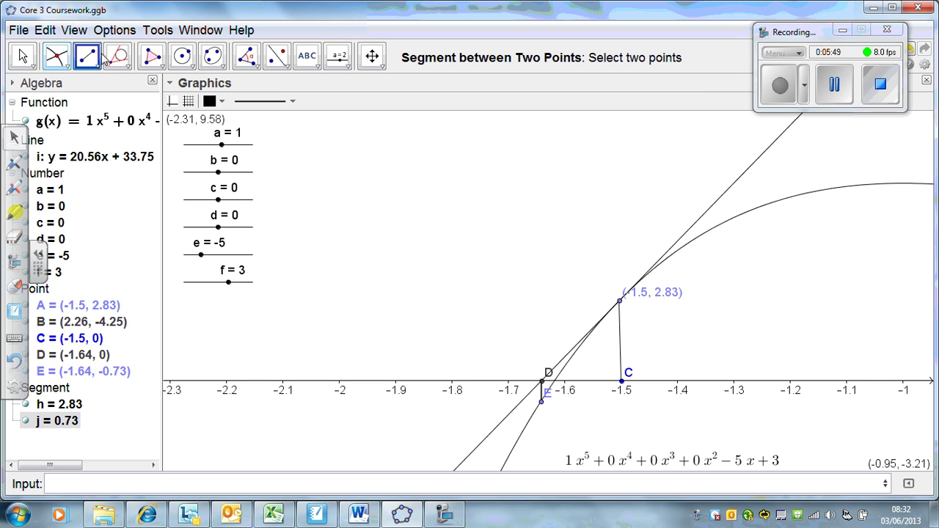
left_click(121, 57)
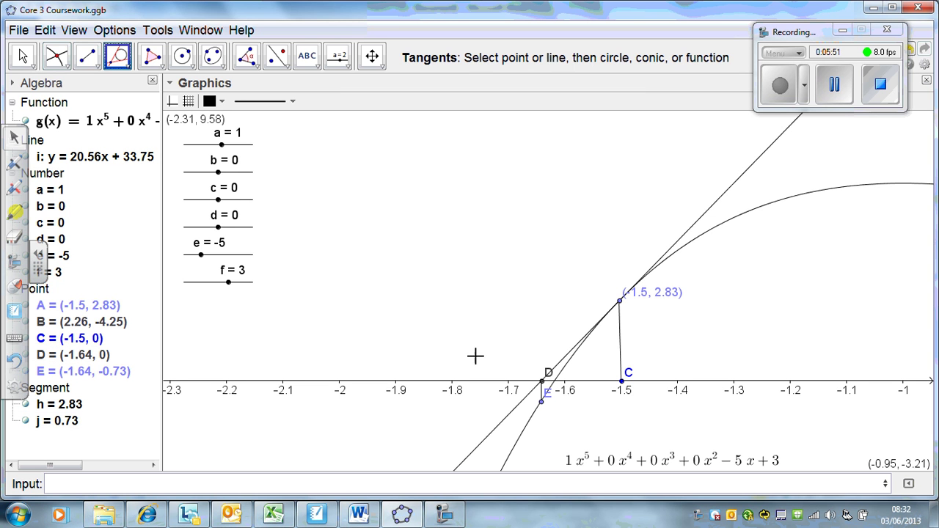
left_click(540, 403)
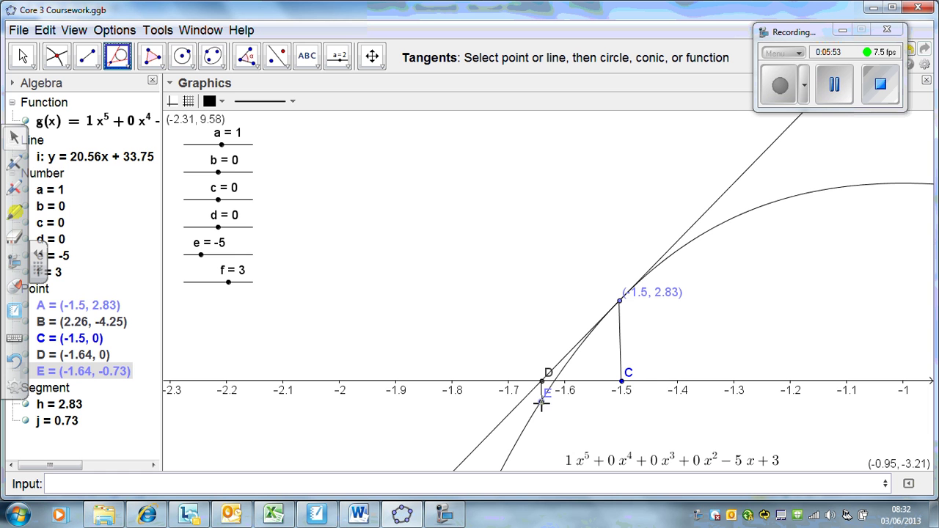
left_click(533, 424)
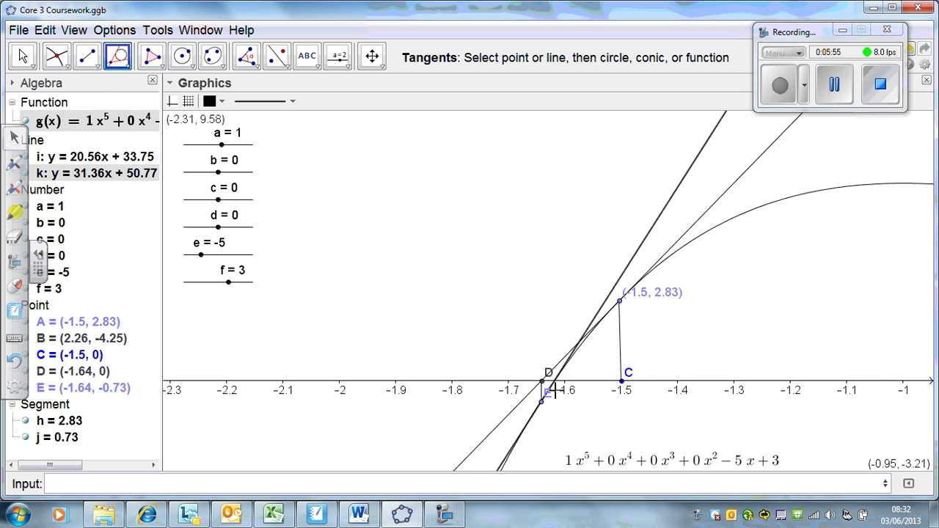
Zoom in on where tangent k crosses the x-axis near -1.62.
scroll(556, 389, "down", 1)
scroll(556, 389, "up", 3)
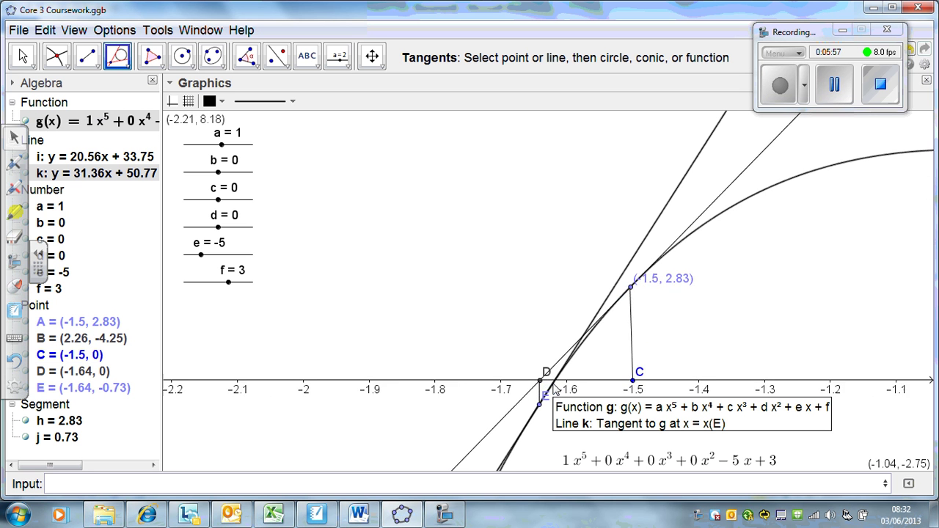
scroll(556, 389, "up", 4)
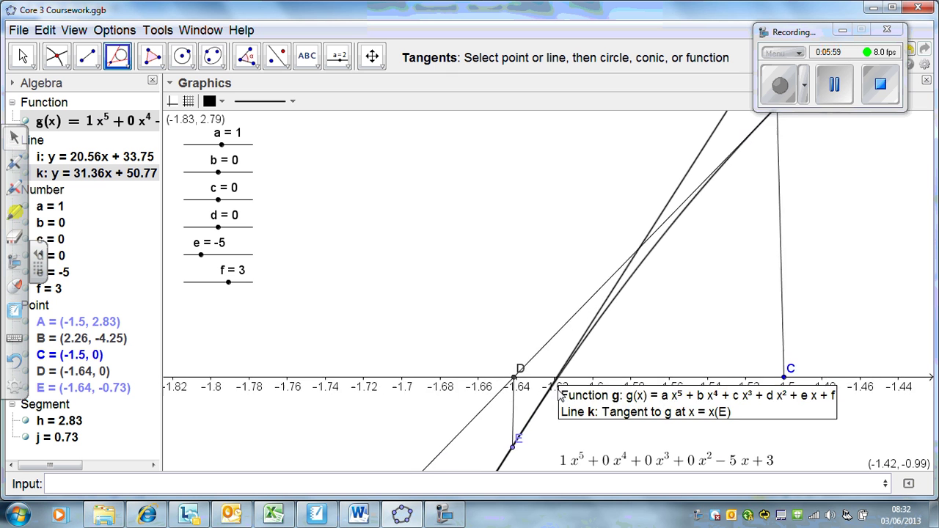
scroll(558, 392, "up", 6)
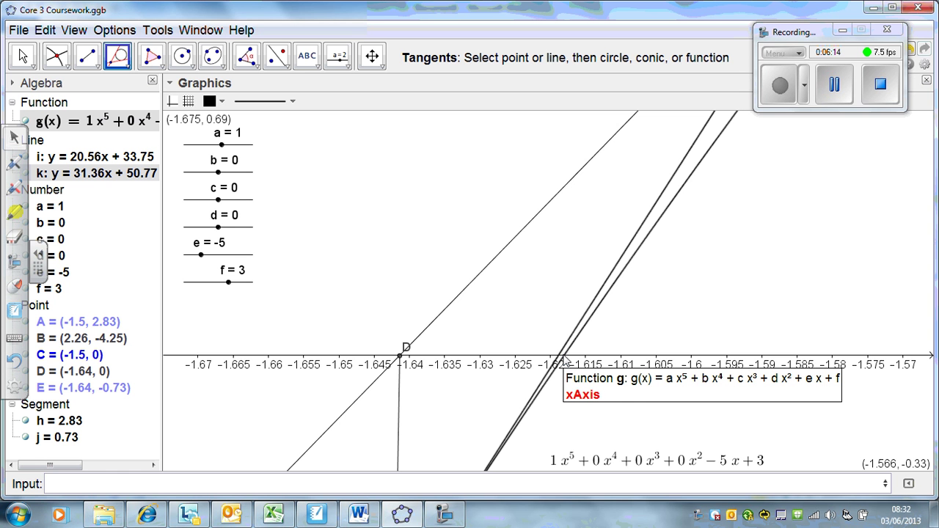
scroll(564, 360, "down", 3)
scroll(564, 361, "up", 2)
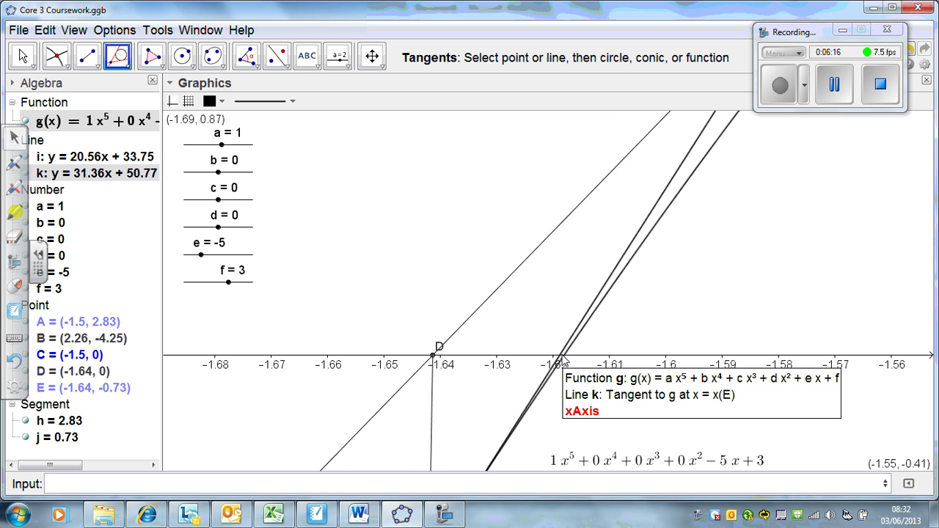
scroll(563, 360, "up", 3)
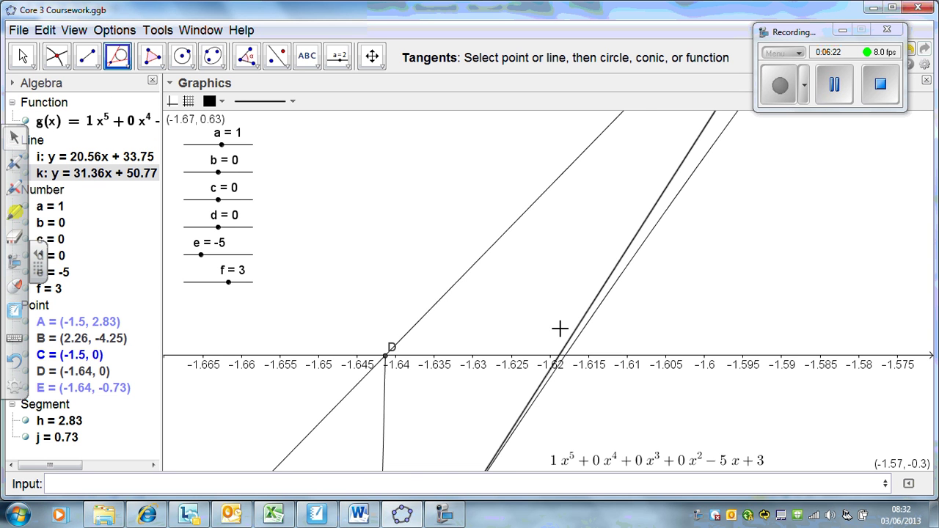
scroll(560, 329, "down", 4)
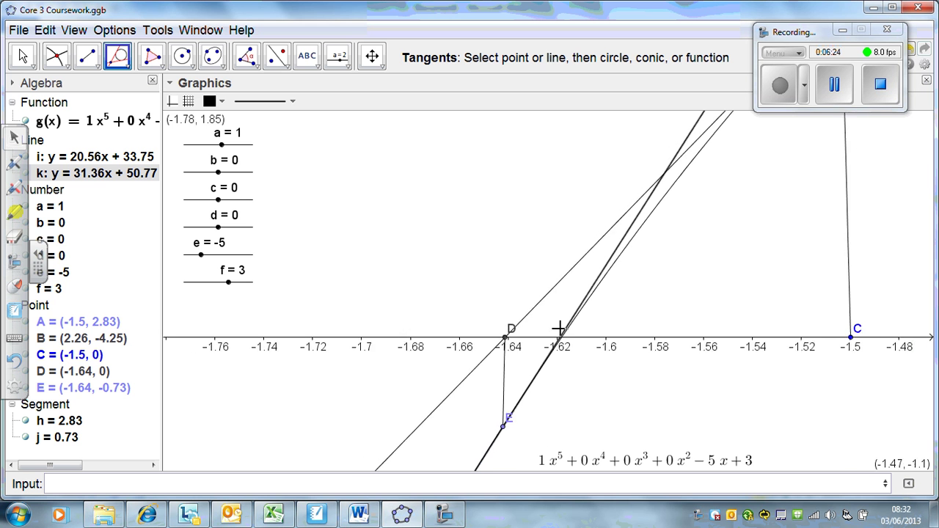
scroll(559, 328, "down", 2)
scroll(559, 328, "up", 4)
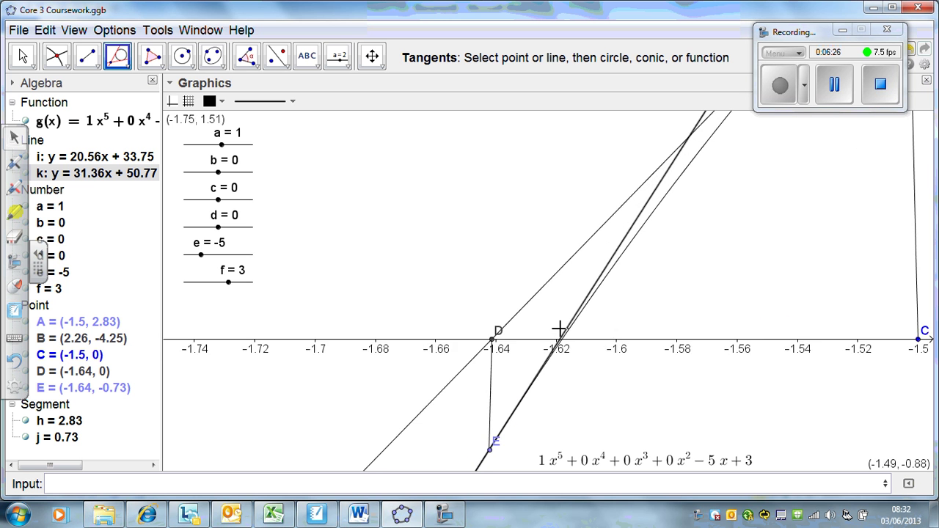
scroll(561, 329, "up", 2)
Colour tangent line k red through its Object Properties.
right_click(573, 329)
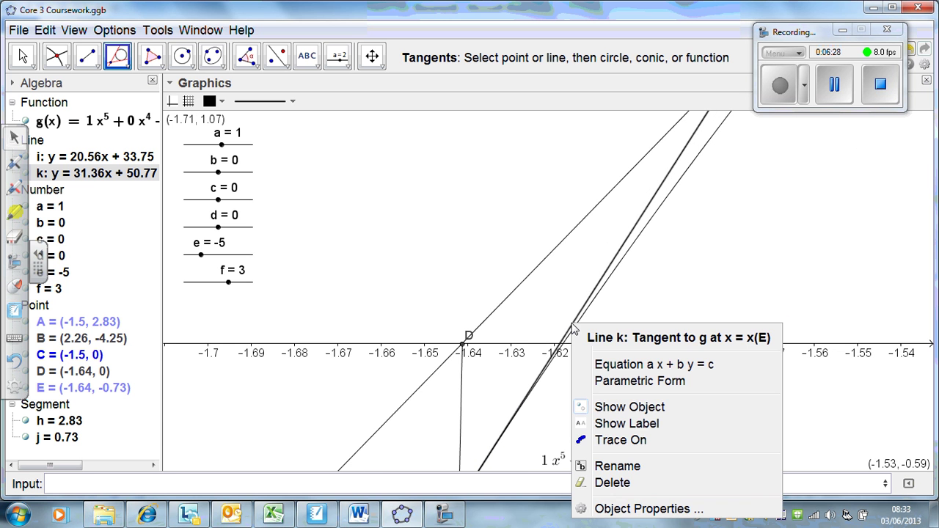
left_click(639, 508)
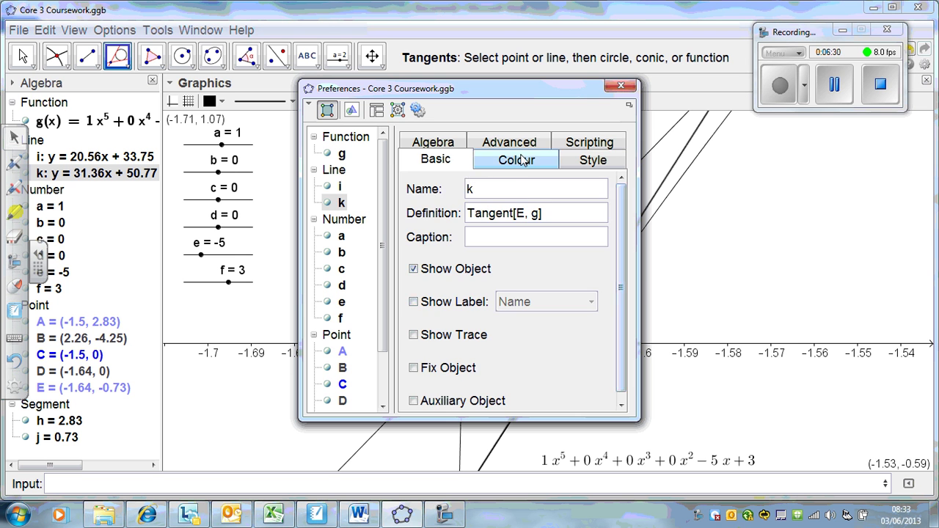
left_click(522, 161)
left_click(428, 188)
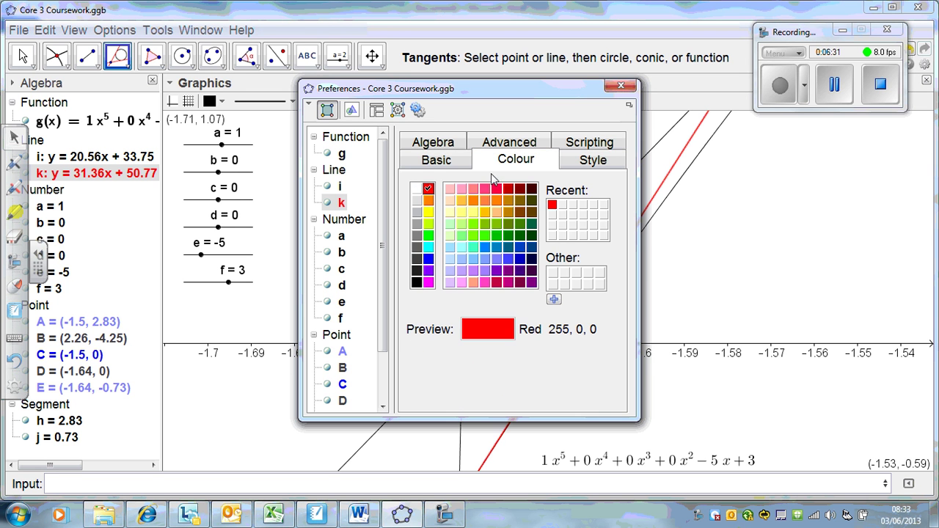
left_click(621, 88)
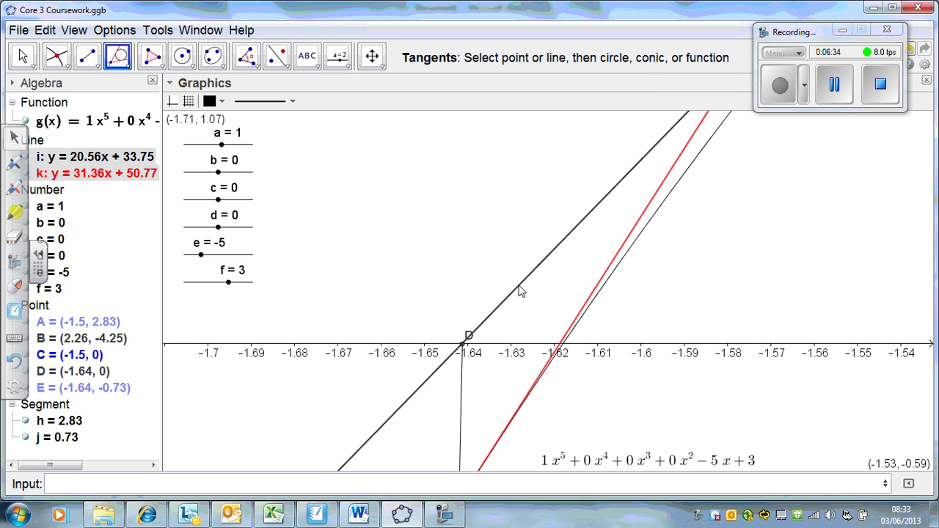
Colour tangent line i blue.
right_click(520, 291)
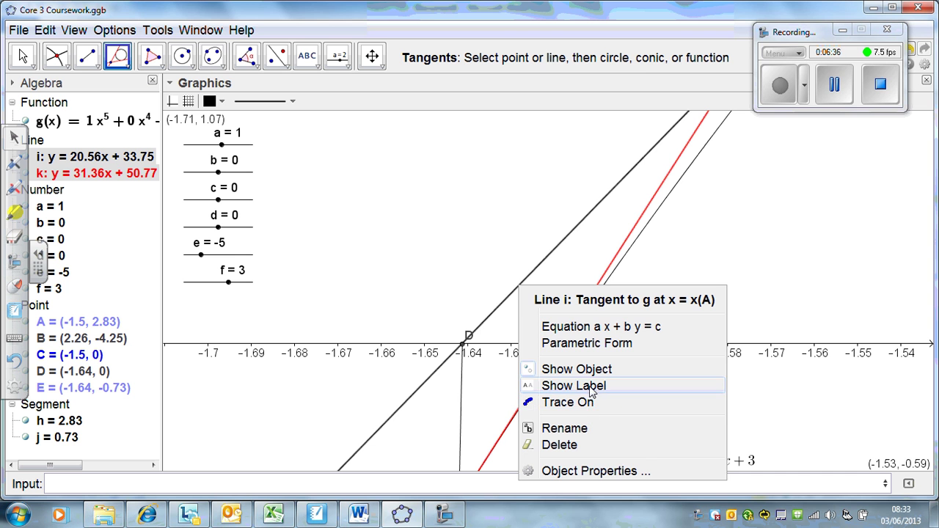
left_click(596, 473)
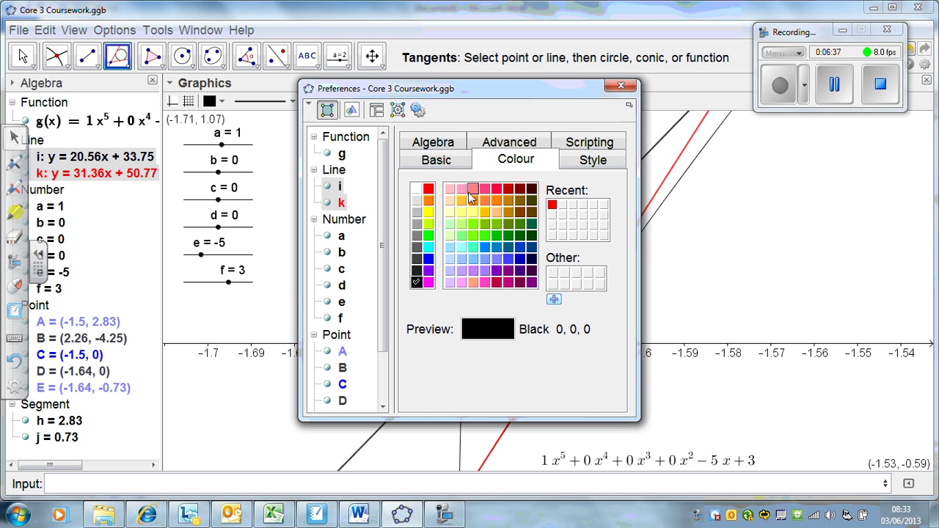
left_click(430, 261)
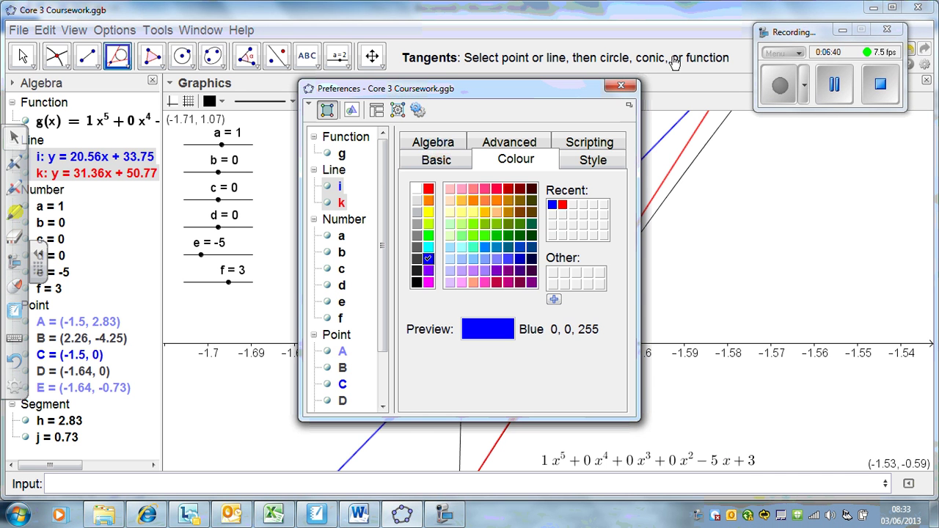
left_click(621, 86)
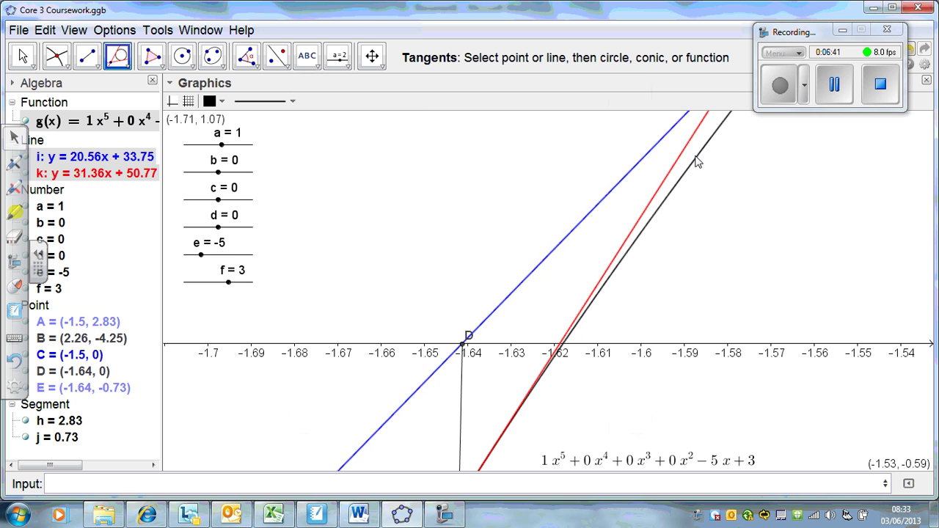
Colour the quintic curve g green.
right_click(697, 163)
left_click(741, 300)
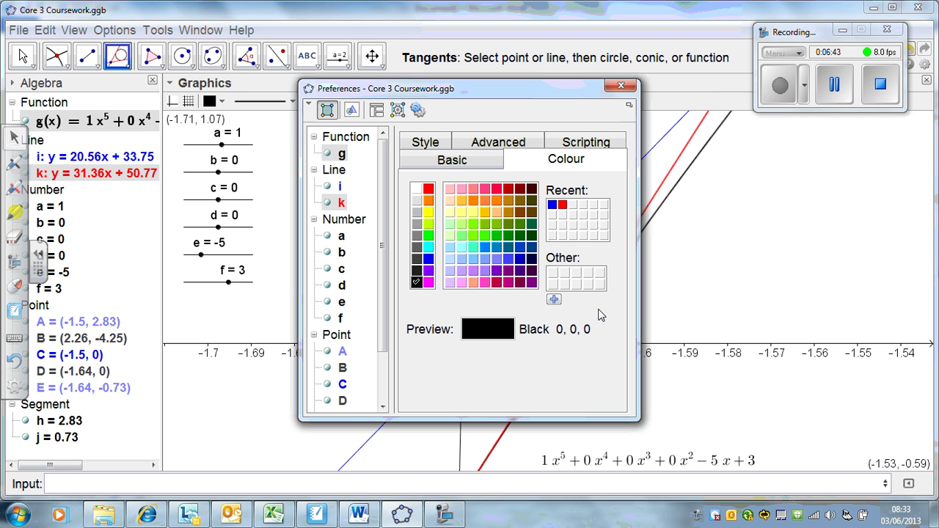
left_click(496, 242)
left_click(621, 86)
scroll(735, 286, "down", 3)
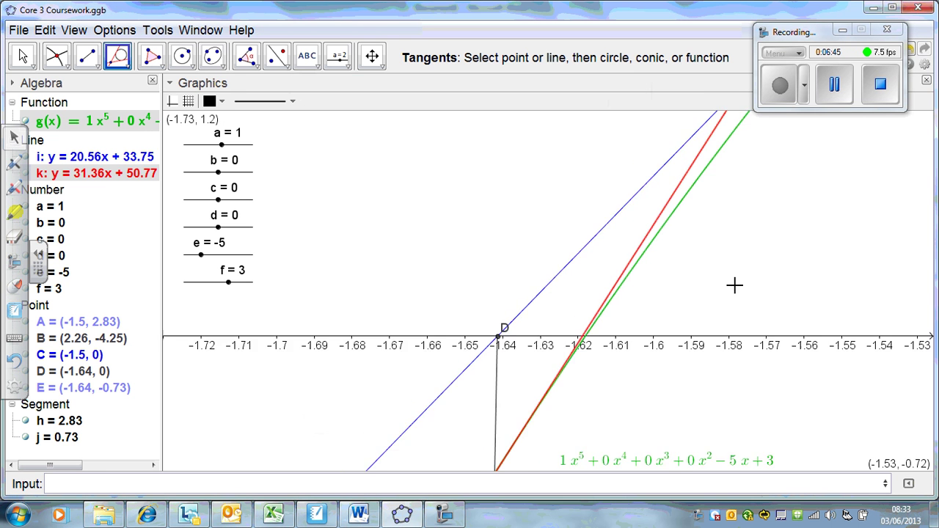
Pan and zoom to frame both tangents and points A, C, D, E between x = -2.1 and -1.
left_click(372, 57)
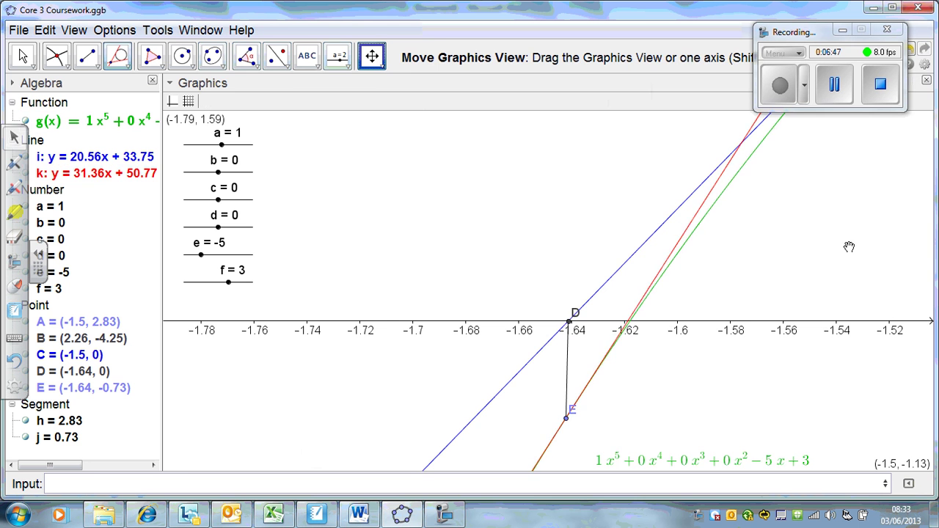
left_click_drag(849, 247, 553, 283)
scroll(554, 282, "down", 1)
scroll(554, 283, "down", 12)
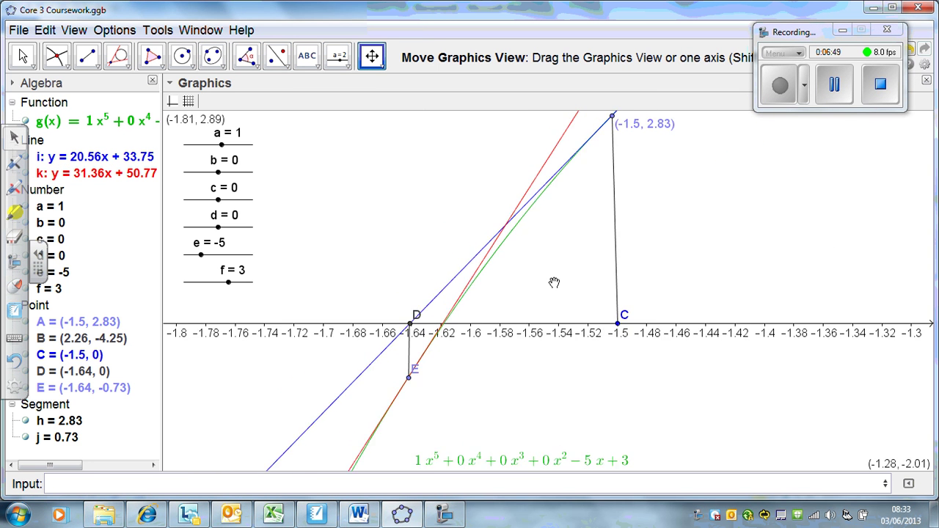
scroll(552, 280, "down", 12)
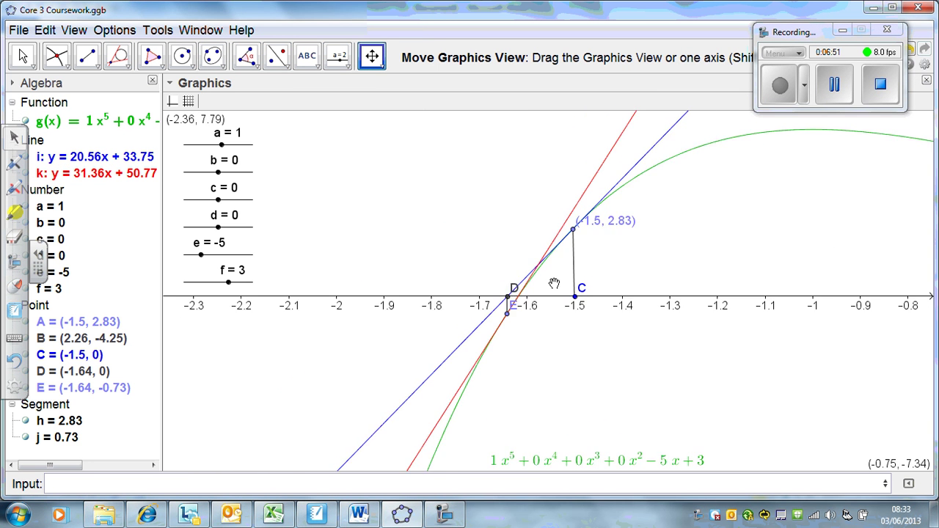
scroll(609, 308, "down", 2)
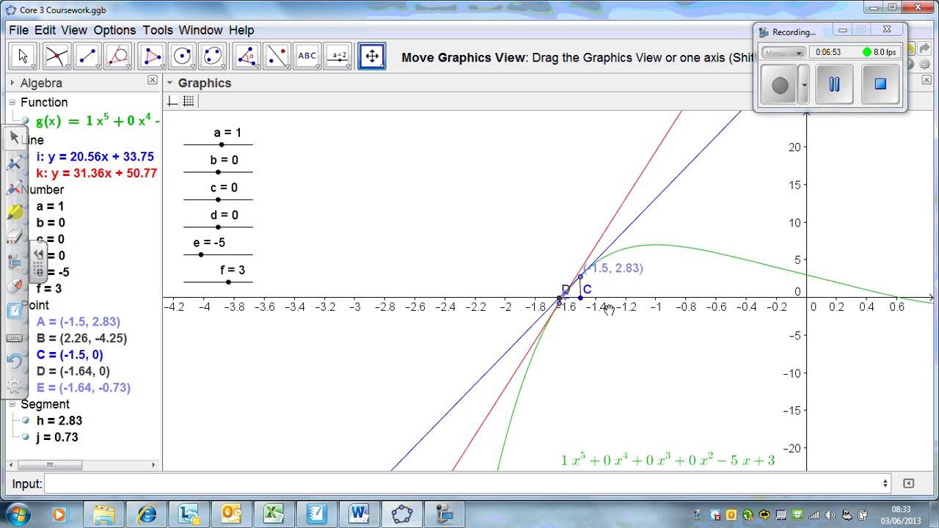
scroll(587, 309, "up", 12)
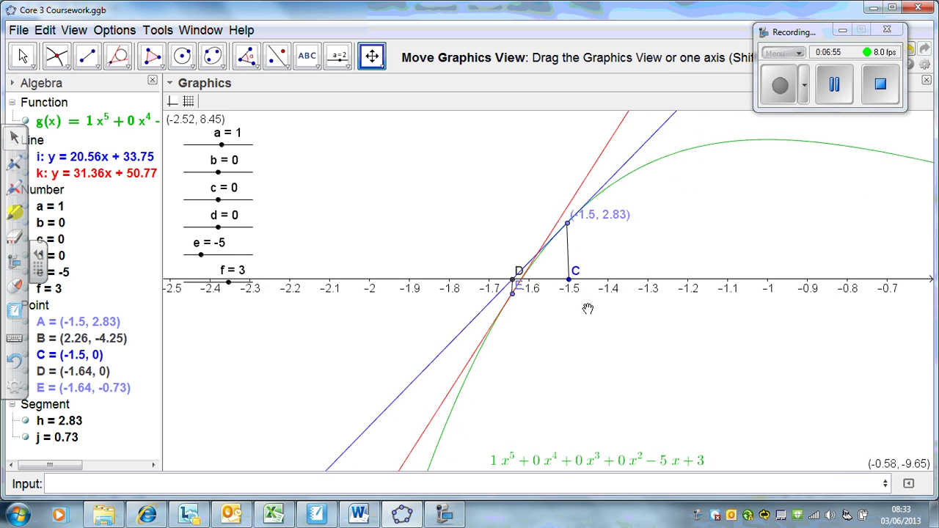
scroll(588, 309, "up", 3)
left_click_drag(707, 161, 709, 249)
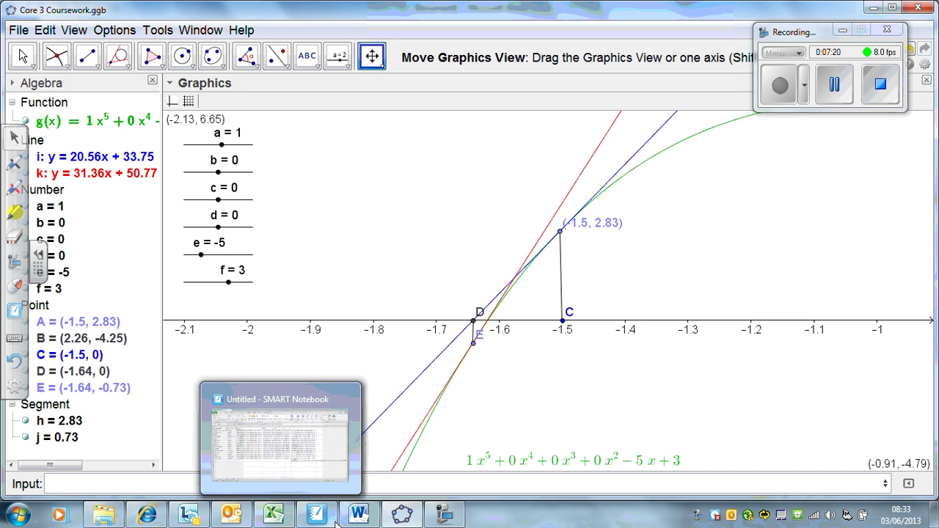
In the Word document, add two empty lines below the equation x⁵ − 5x + 3 = 0.
mouse_move(357, 518)
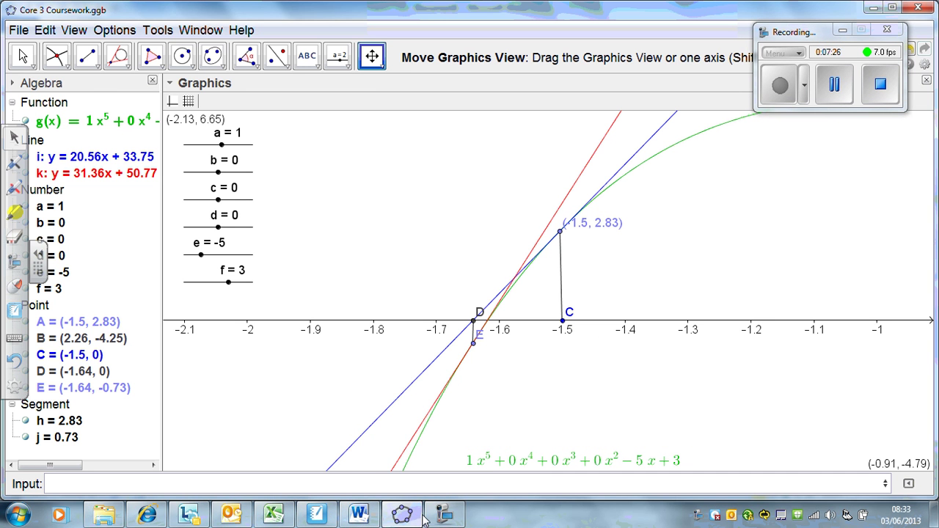
left_click(374, 522)
left_click(622, 382)
key("Return")
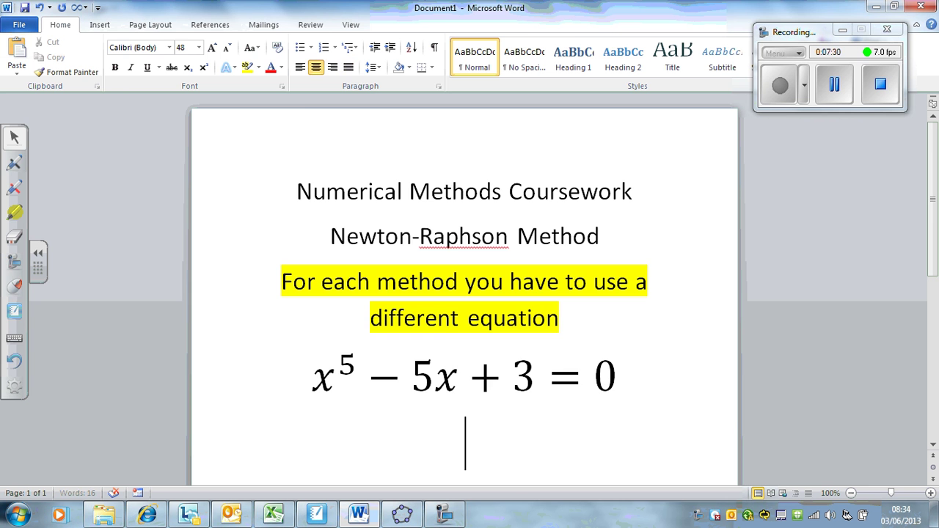
key("Return")
Insert a new blank equation containing an empty subscript template.
left_click(101, 24)
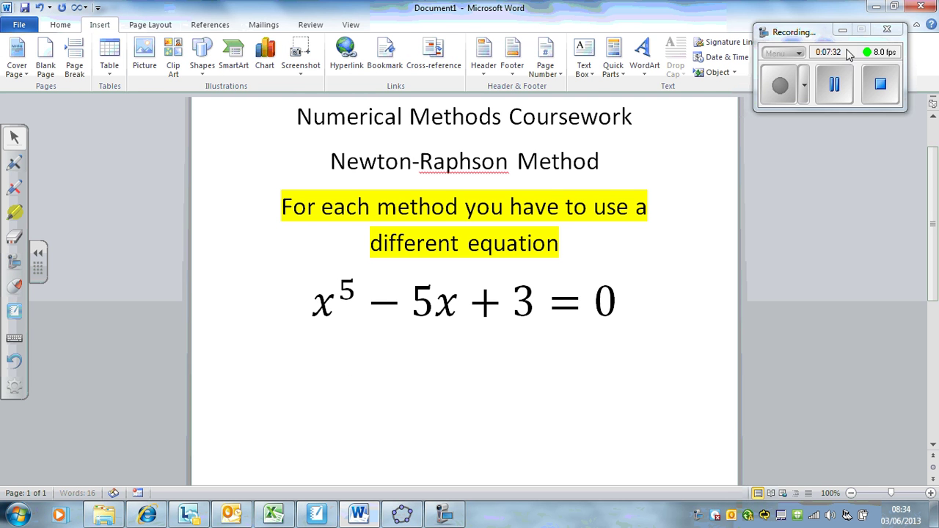
left_click_drag(763, 36, 802, 86)
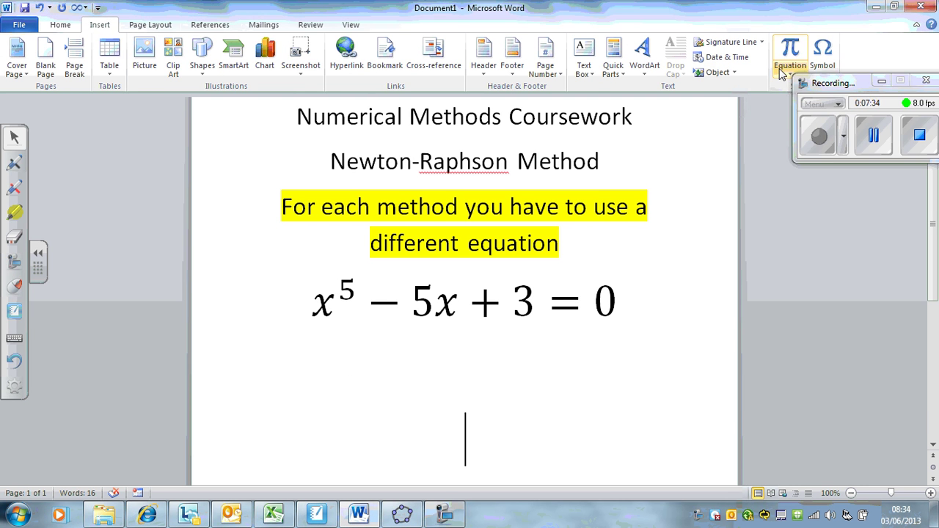
left_click(790, 68)
left_click(731, 394)
type("x")
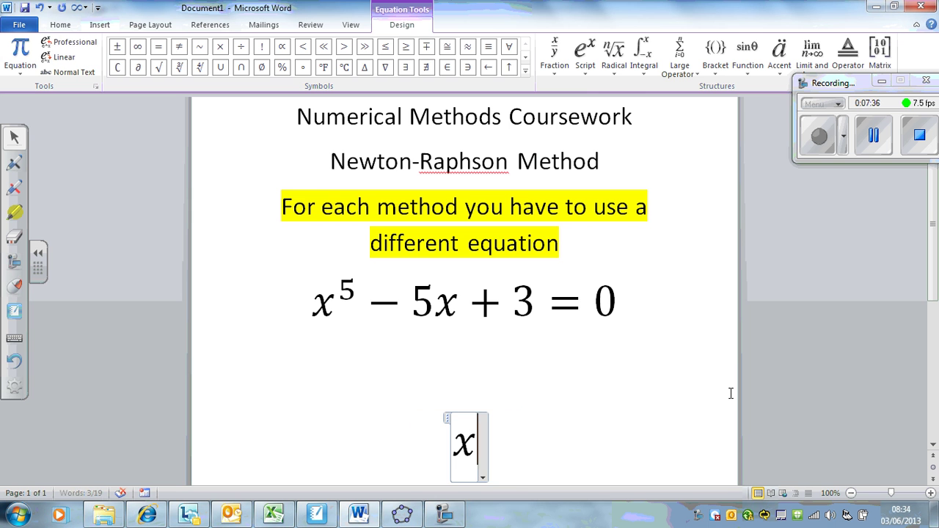
key("BackSpace")
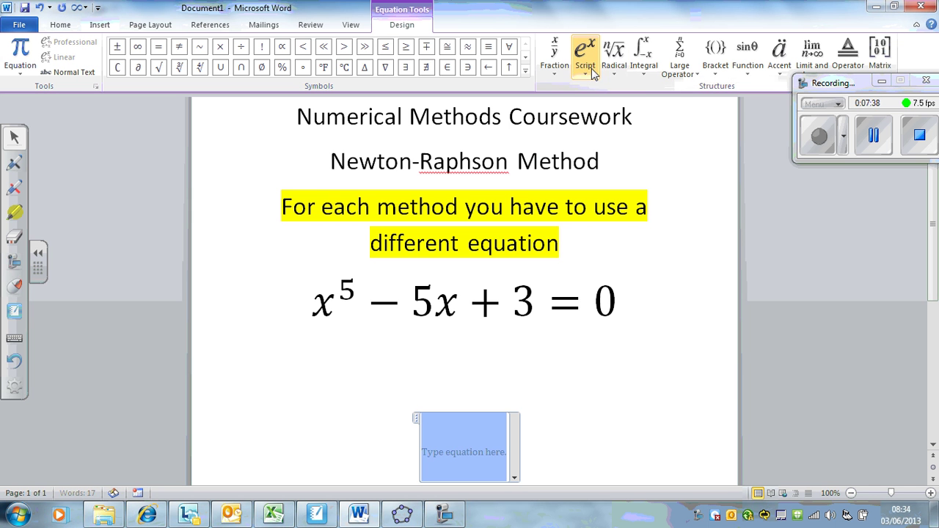
left_click(591, 68)
left_click(666, 147)
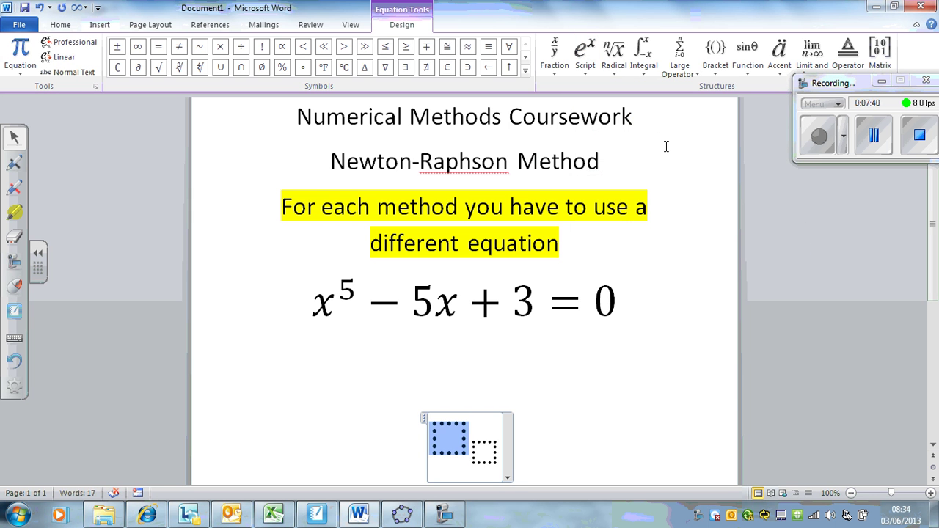
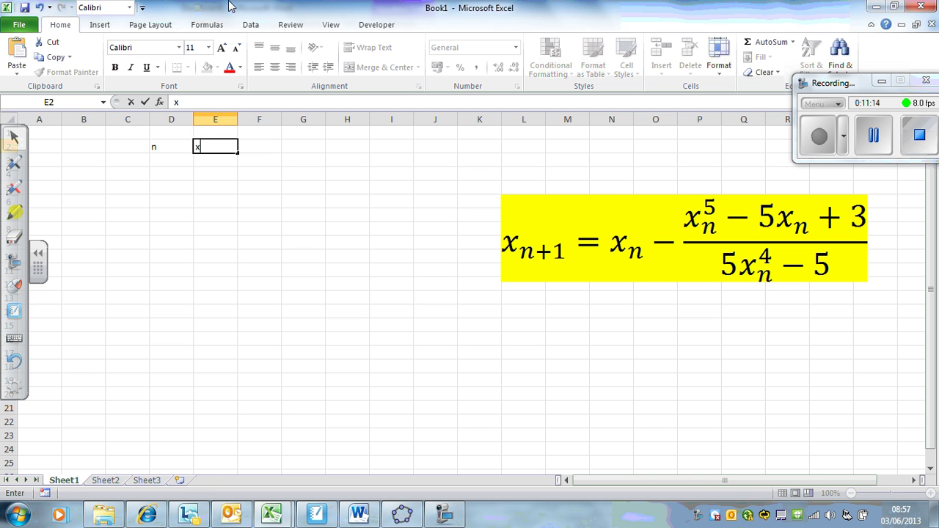
Confirm the xn heading and number the n column 0 to 4.
key("Return")
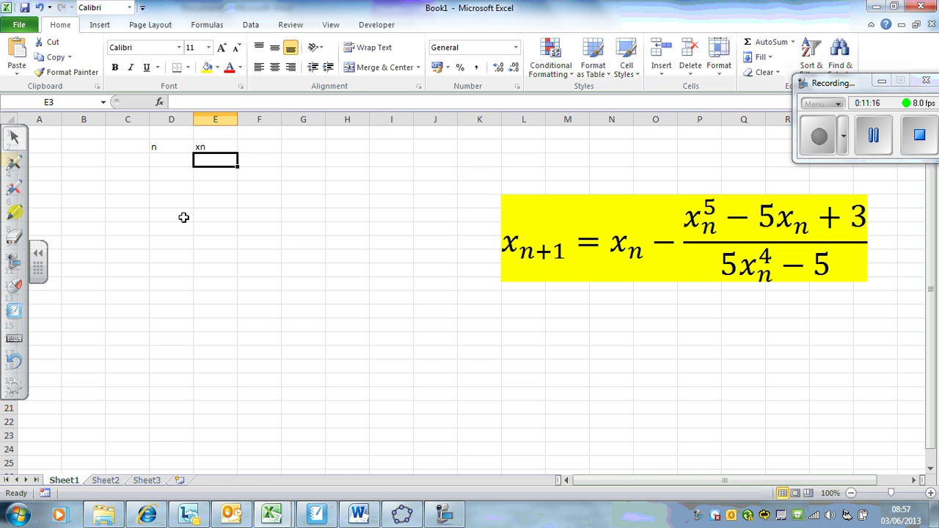
left_click(168, 157)
type("0")
key("Return")
type("1")
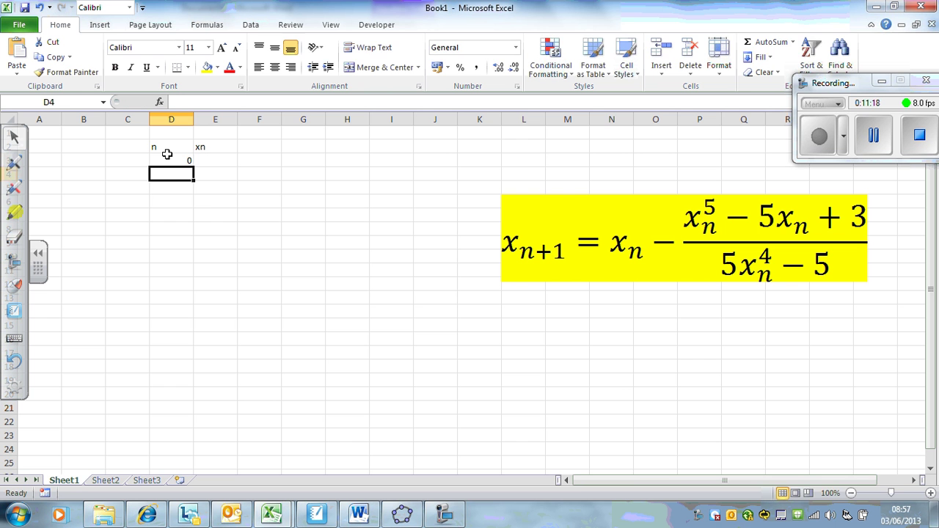
key("Return")
type("2")
key("Return")
type("3")
key("Return")
type("4")
key("Return")
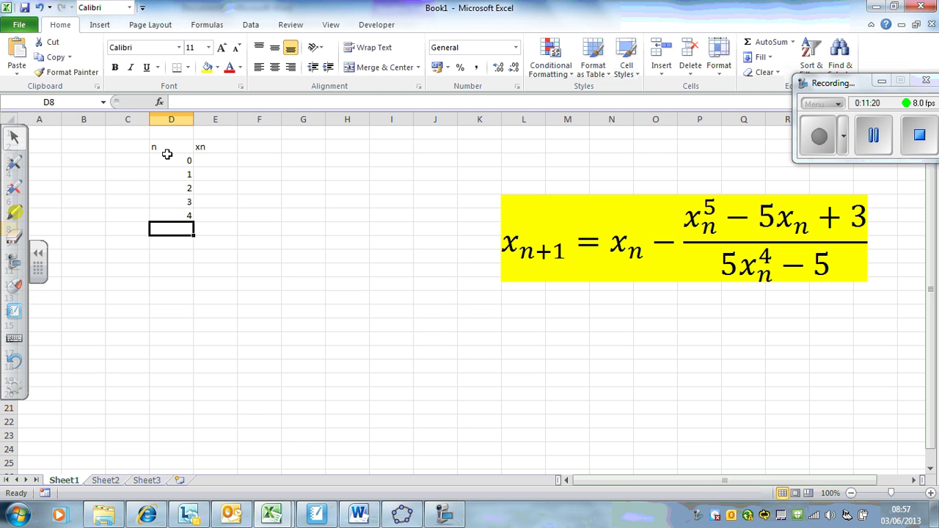
Centre the contents of the n and xn table cells D2:E7.
left_click_drag(168, 152, 225, 222)
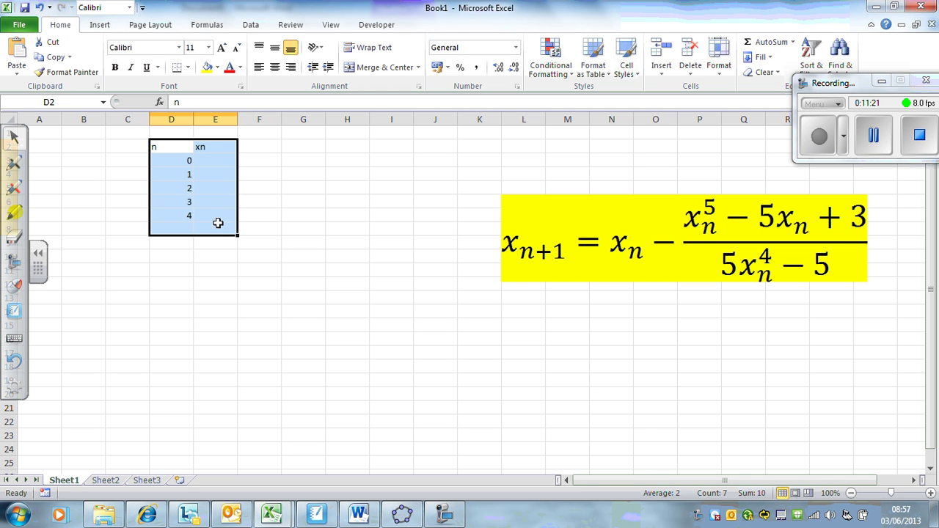
left_click(274, 67)
left_click(179, 161)
Enter -1.5 as the starting value x0 in E3 and compare with the GeoGebra graph.
left_click(216, 160)
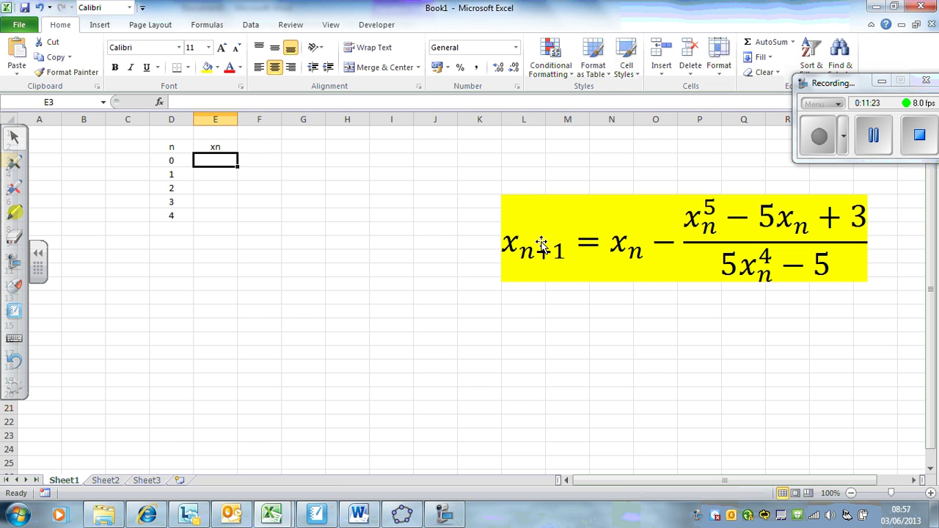
type("-1.5")
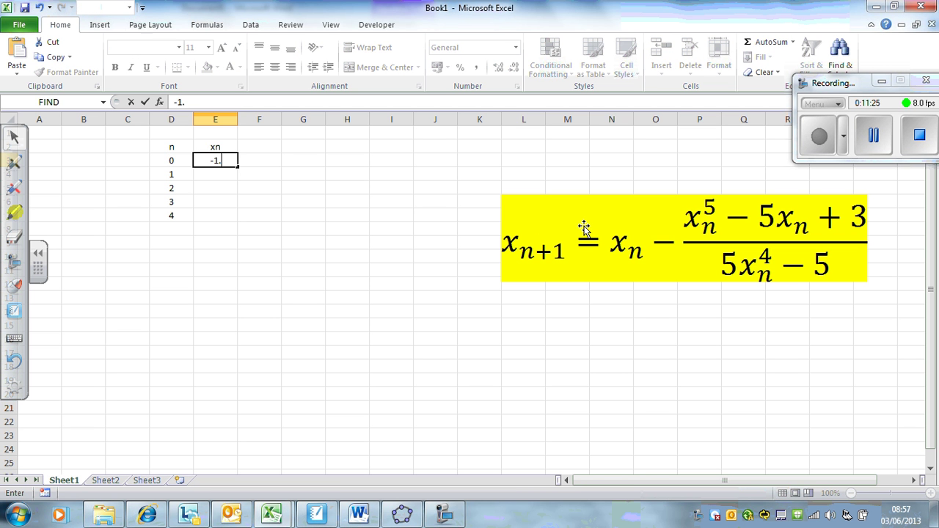
key("Return")
left_click(211, 160)
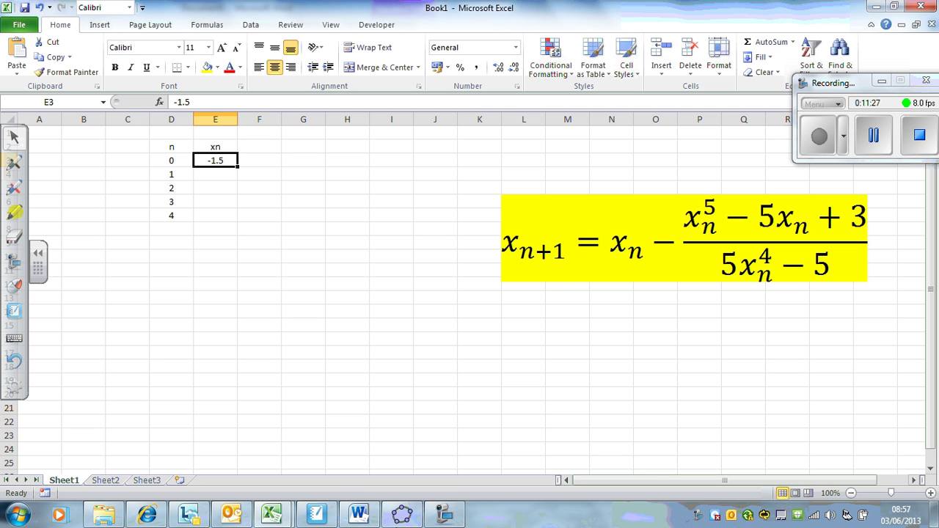
left_click(402, 514)
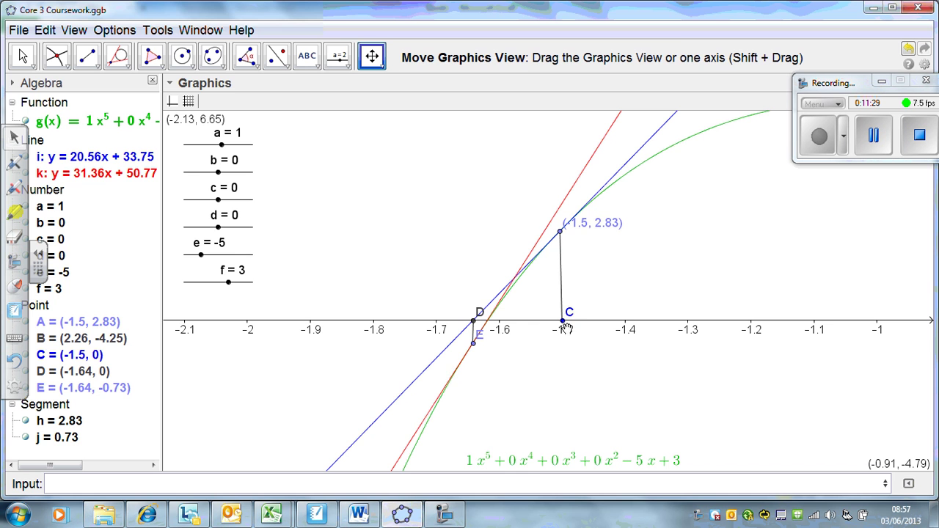
left_click(401, 514)
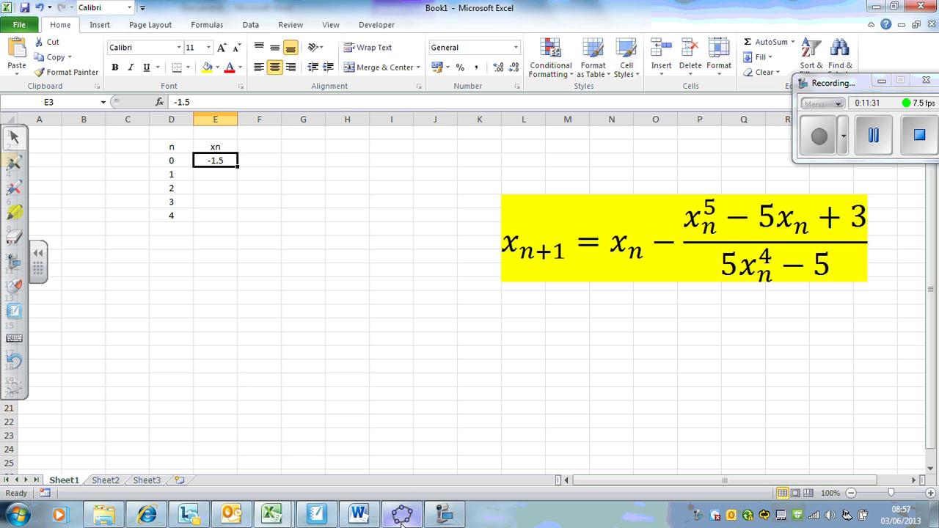
Start the Newton-Raphson formula in E4: E3 minus (x^5-5x+3) over 5·E3^4.
left_click(215, 177)
type("=")
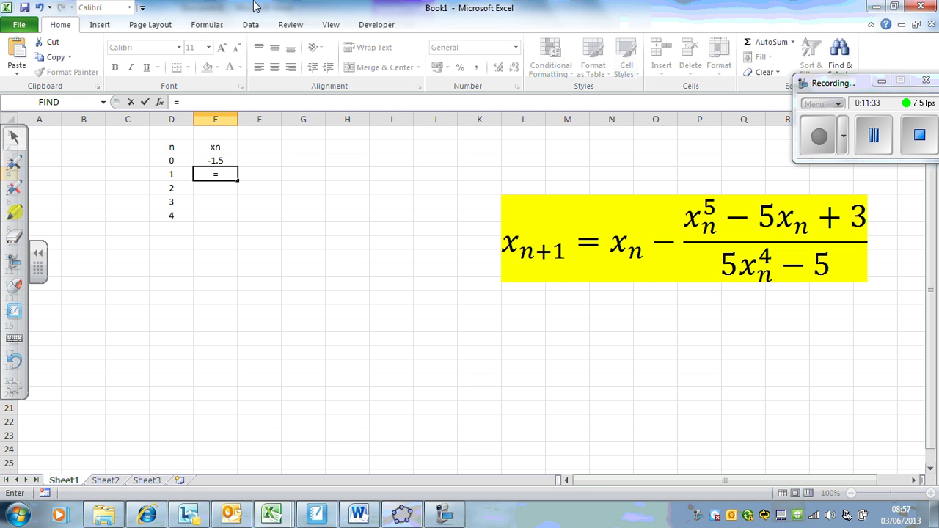
left_click(210, 160)
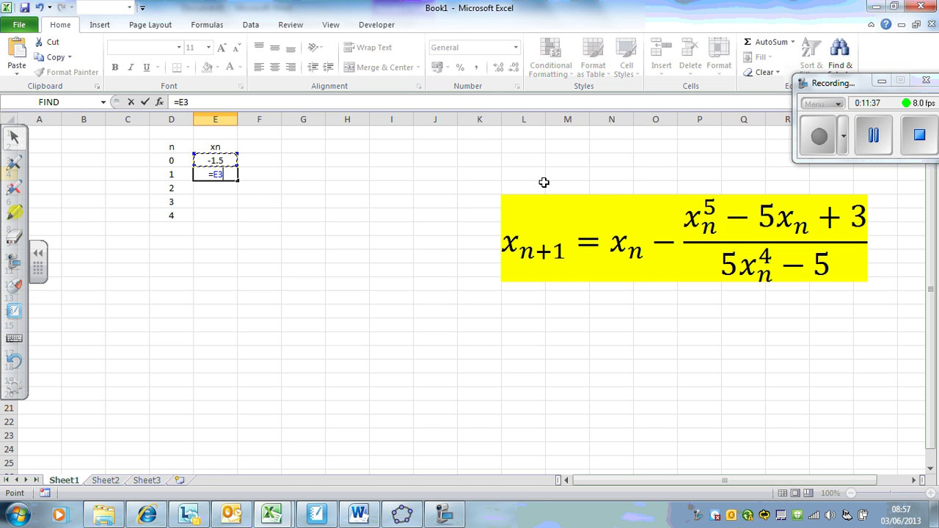
type("-(")
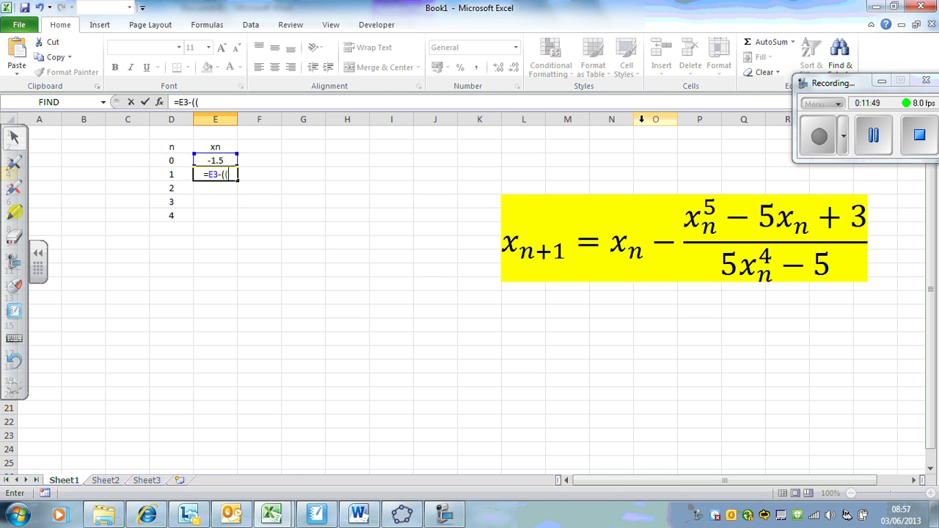
type("(x^5)")
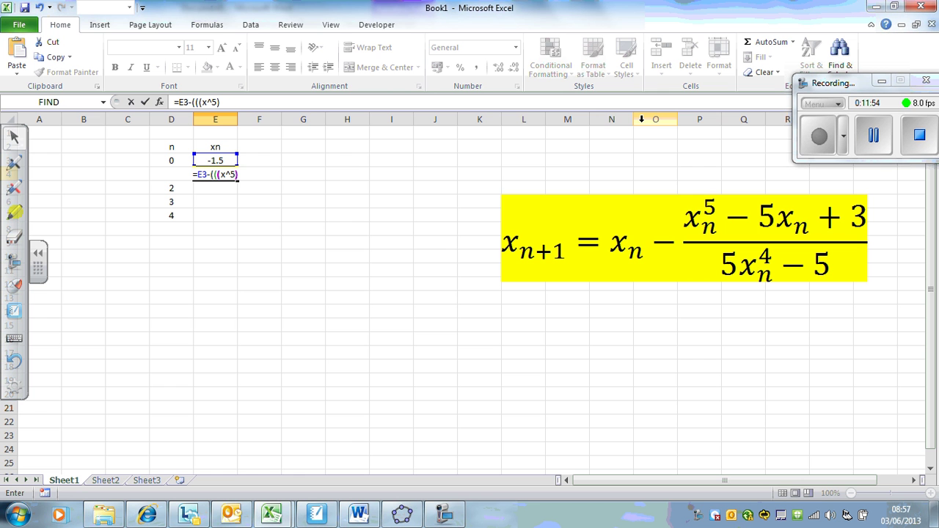
type("-")
type("(")
type("5")
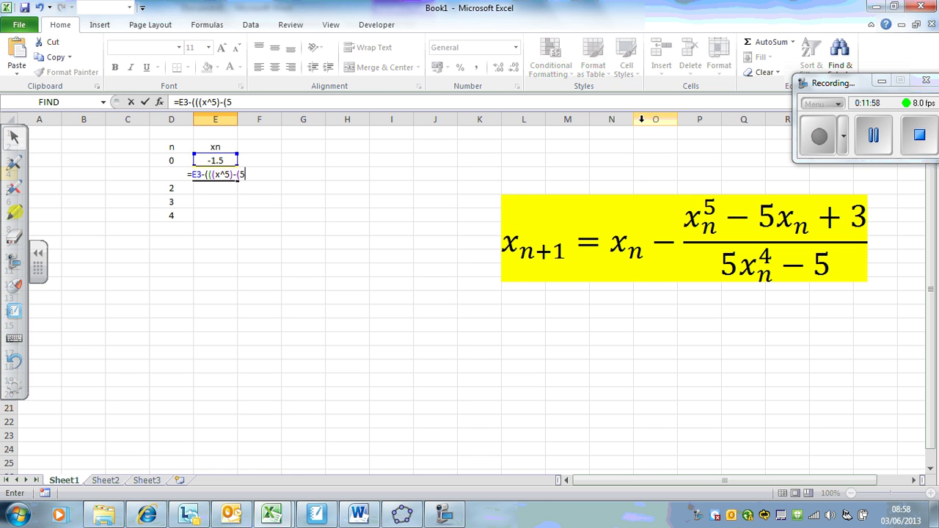
type("*x)")
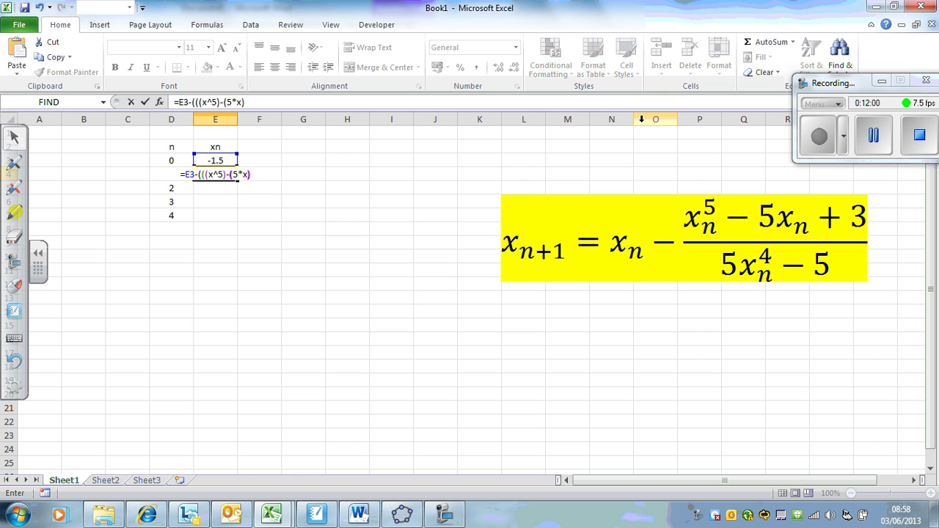
type("+")
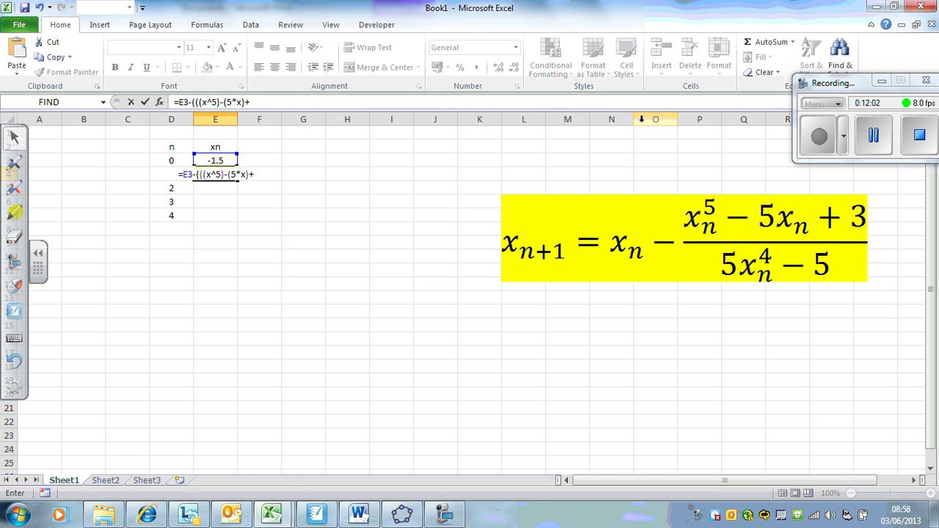
type("3)")
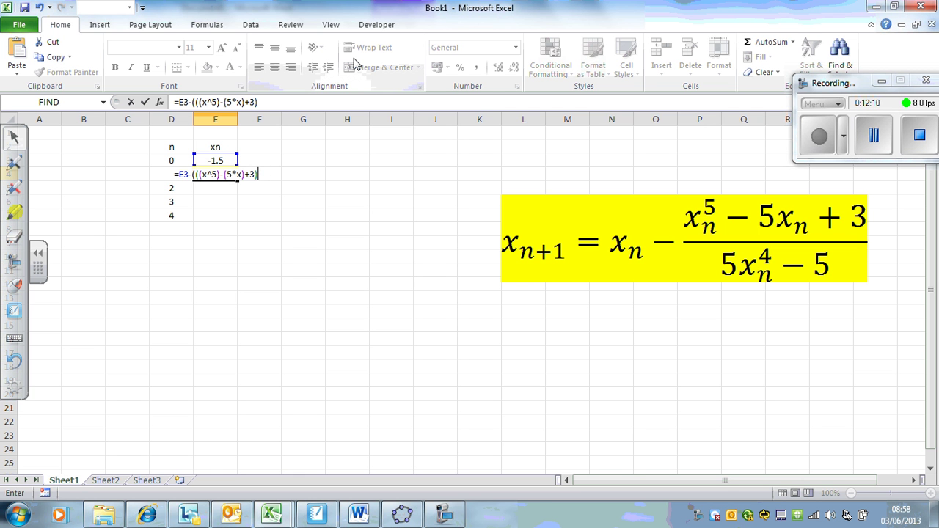
type("/")
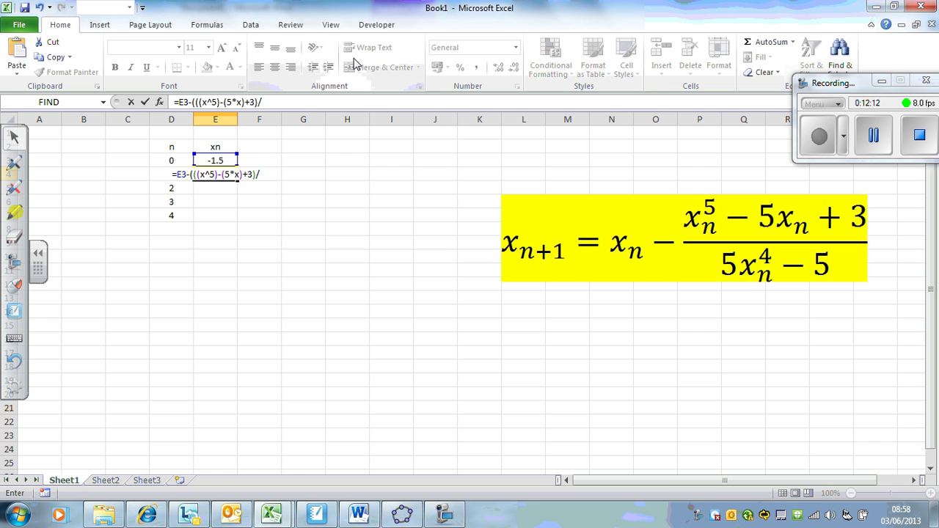
type("(")
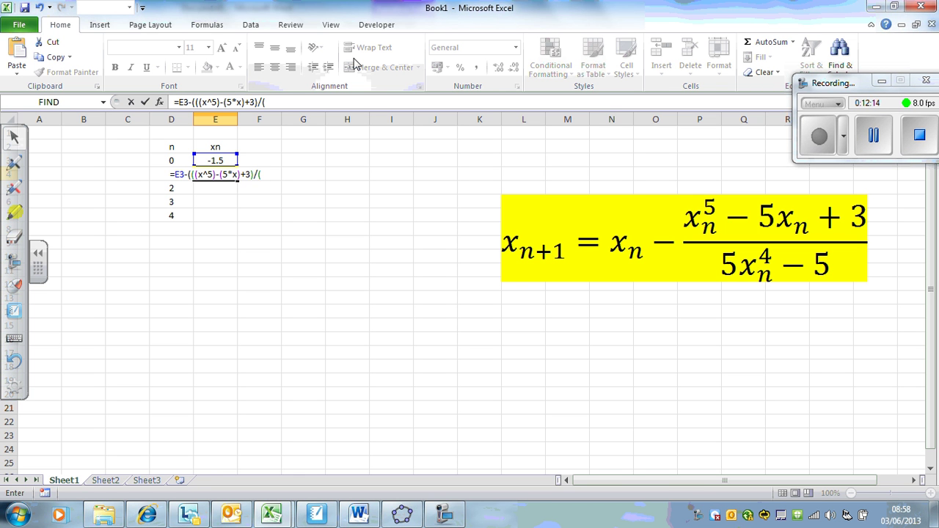
type("(")
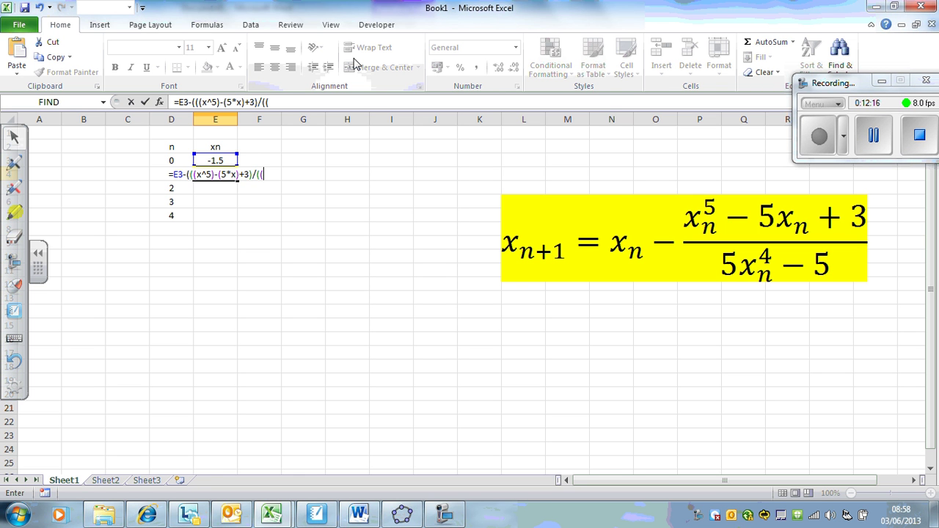
type("5*")
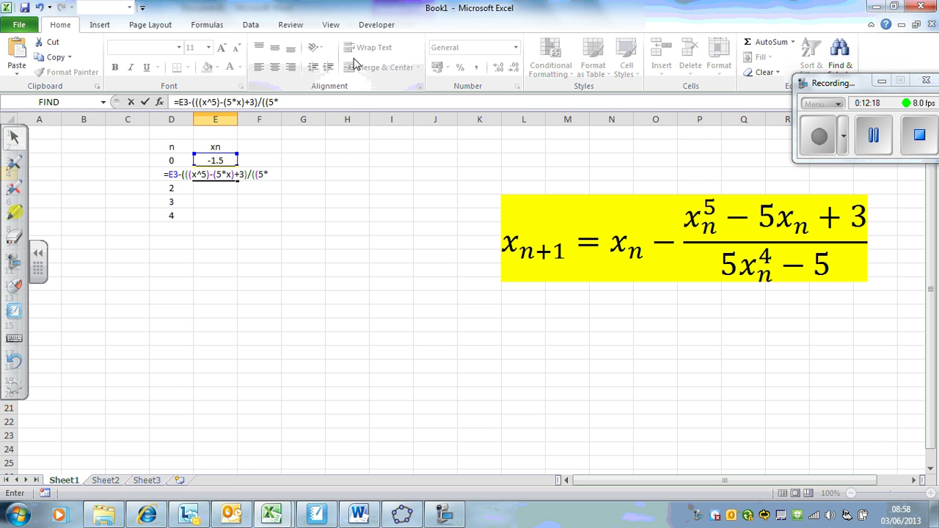
type("(")
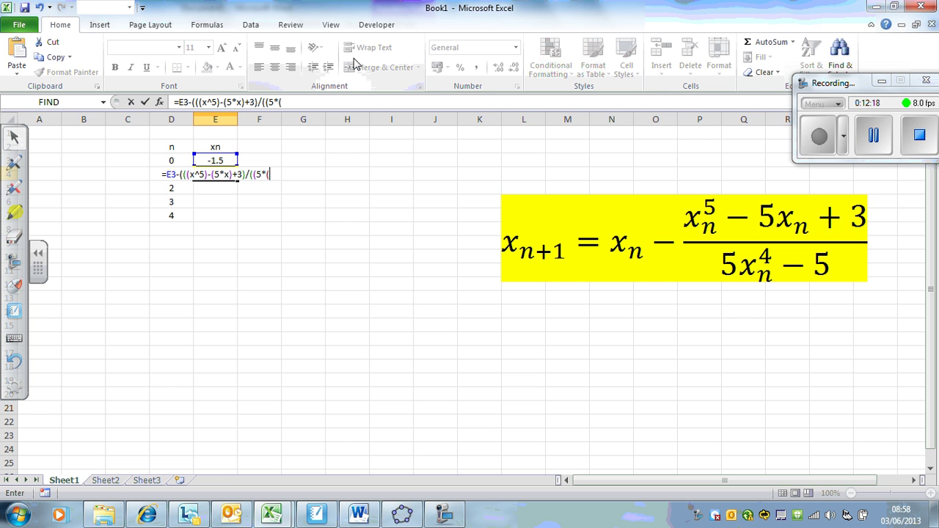
left_click(223, 160)
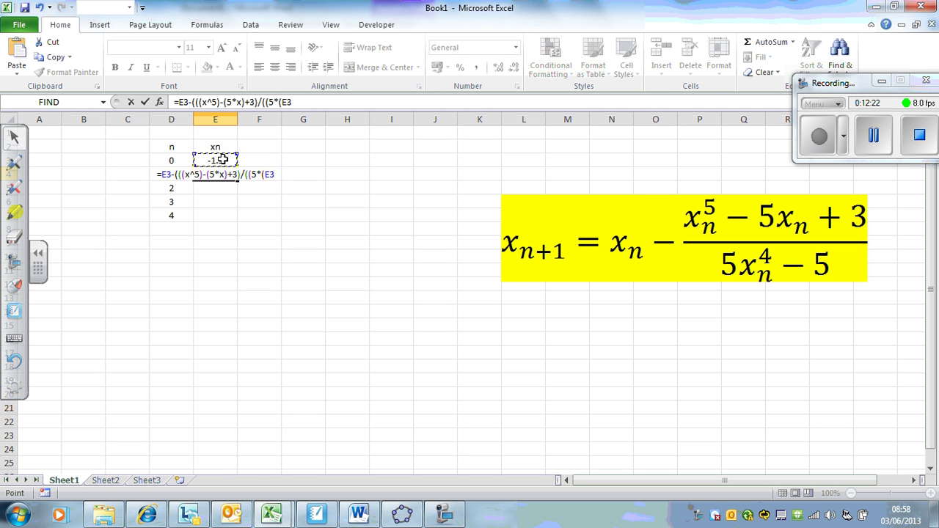
type("^4")
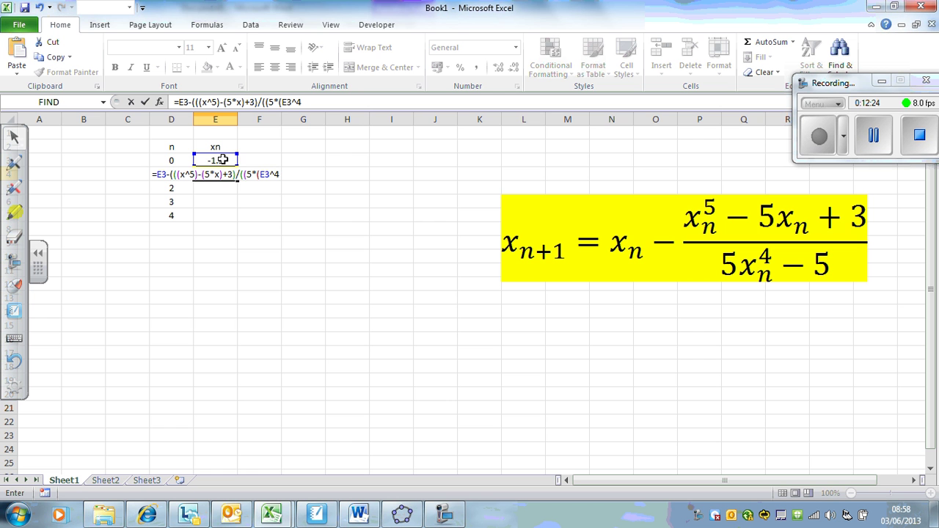
type(")")
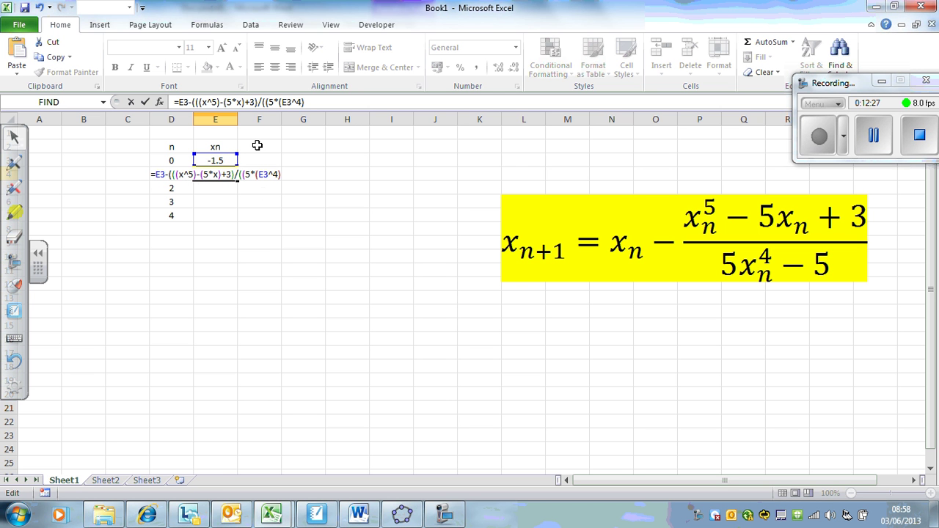
Replace the x terms with E3, finish the denominator with -5, giving x1 = -1.64308.
left_click(222, 159)
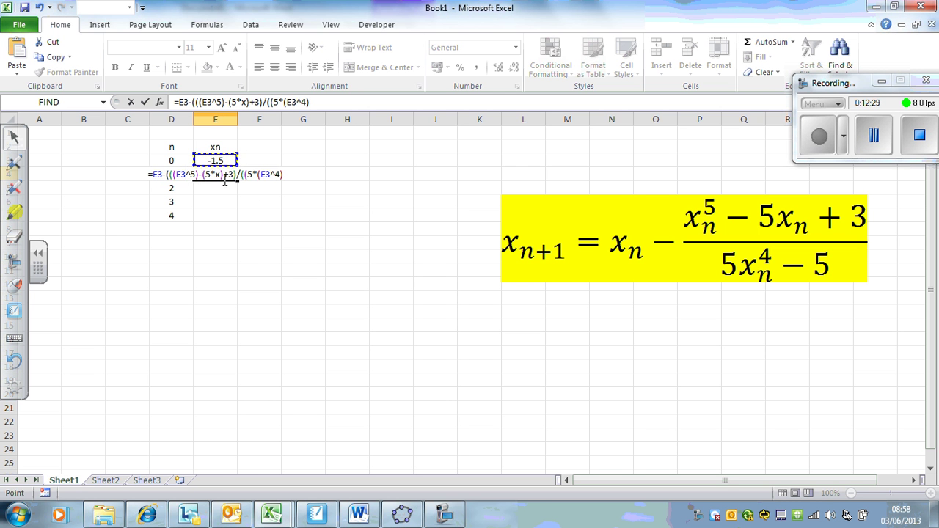
left_click(220, 174)
key("BackSpace")
type("E3^4)")
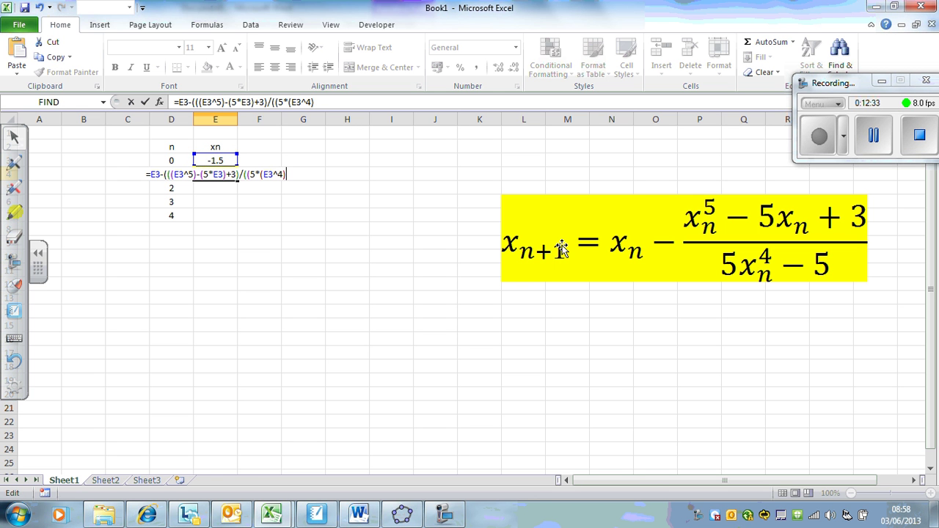
type("-5)")
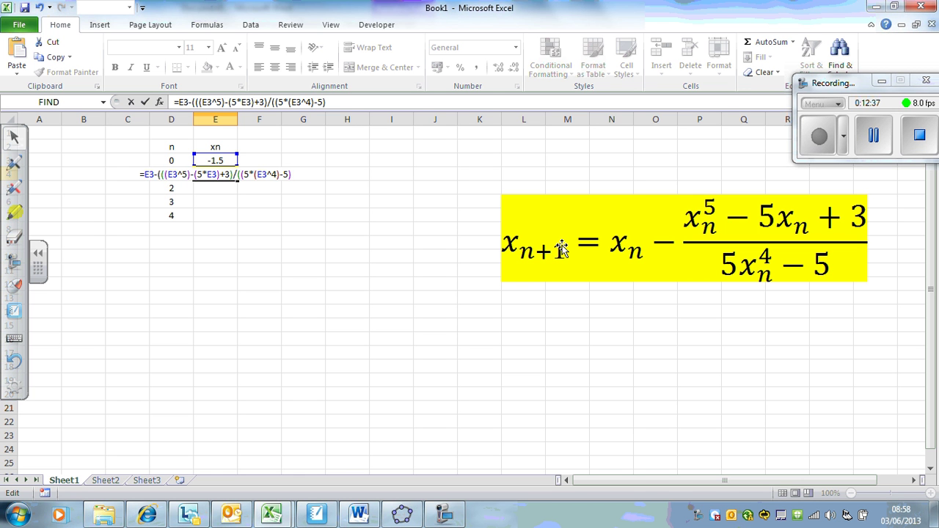
key("BackSpace")
key("BackSpace")
key("BackSpace")
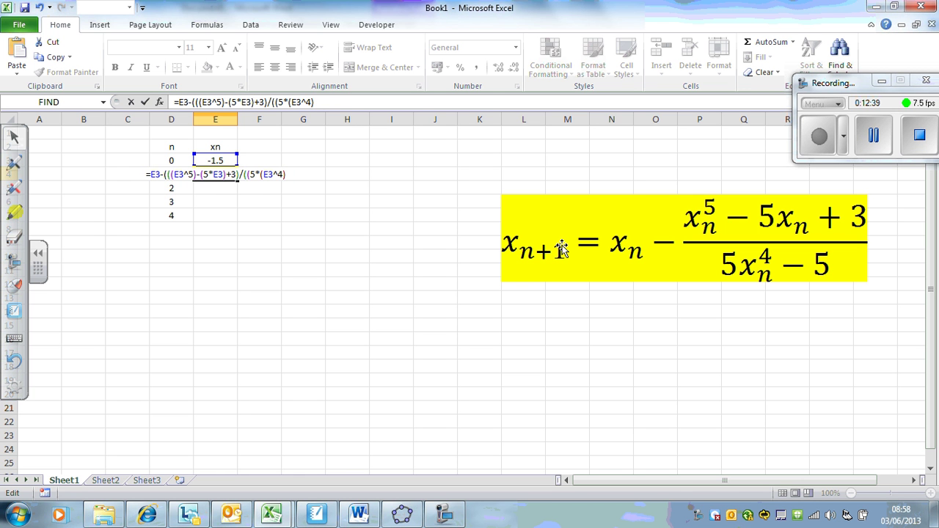
type(")-5")
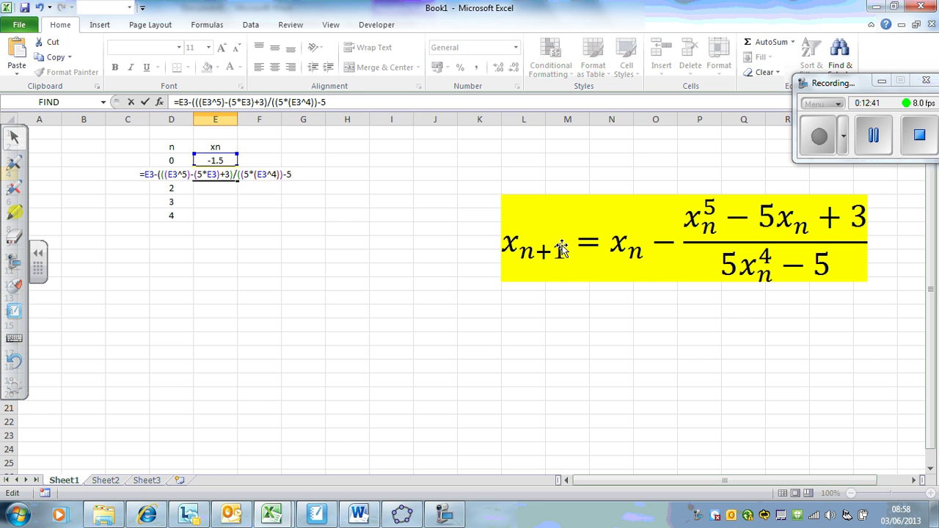
type(")")
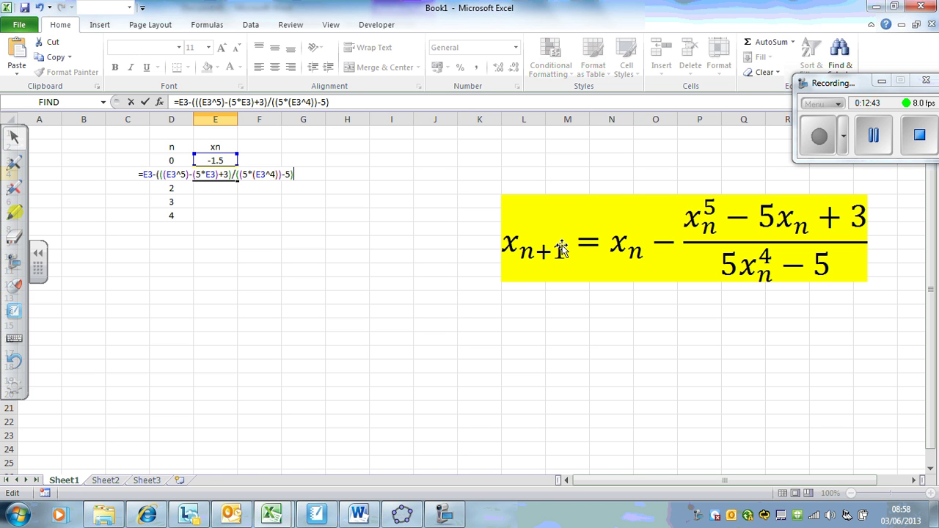
type(")")
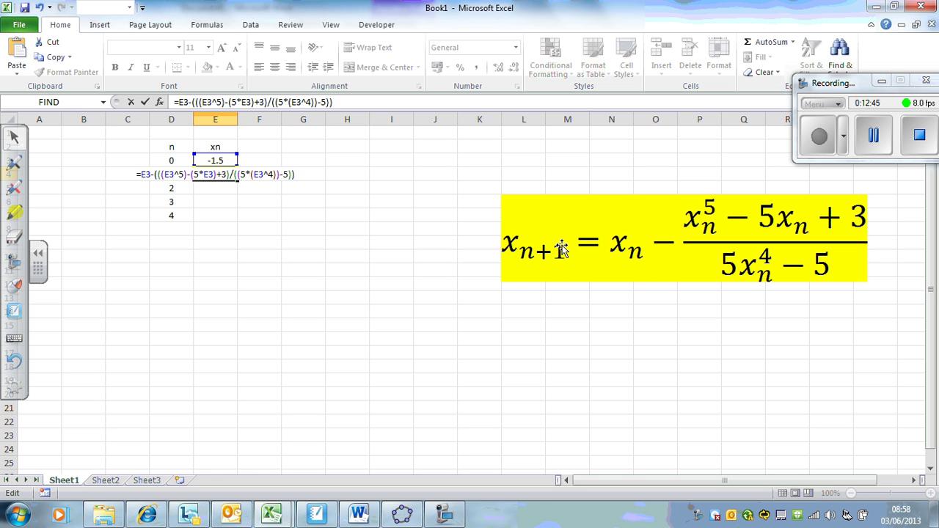
key("Return")
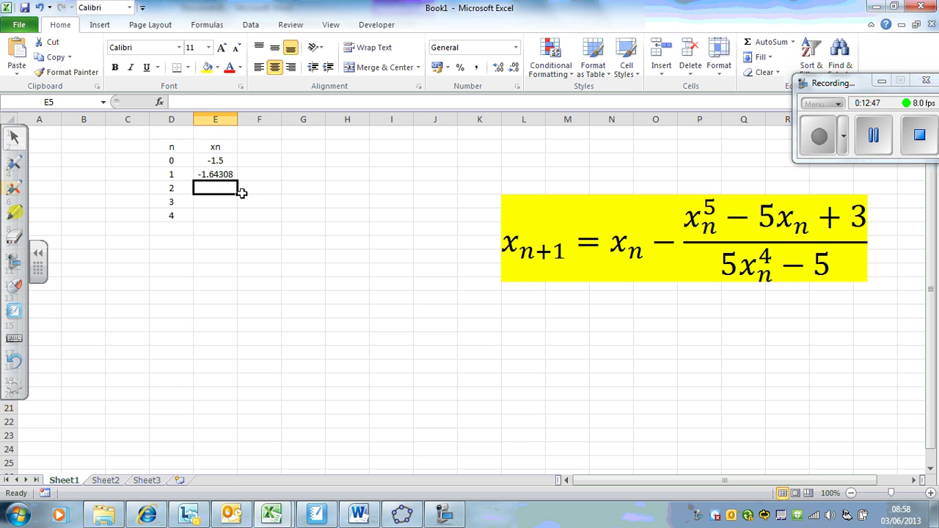
Fill the iteration formula down to n=6 so the values converge to -1.61803.
left_click(228, 175)
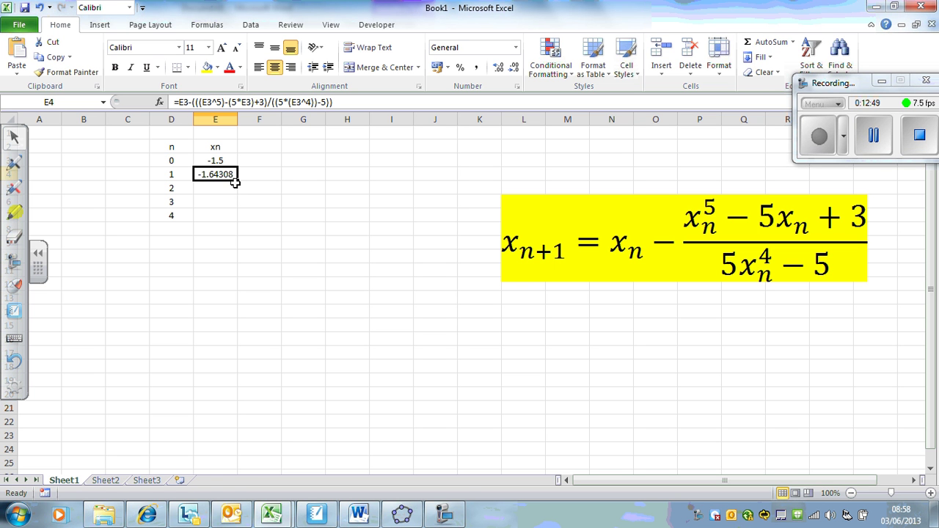
left_click_drag(236, 181, 239, 218)
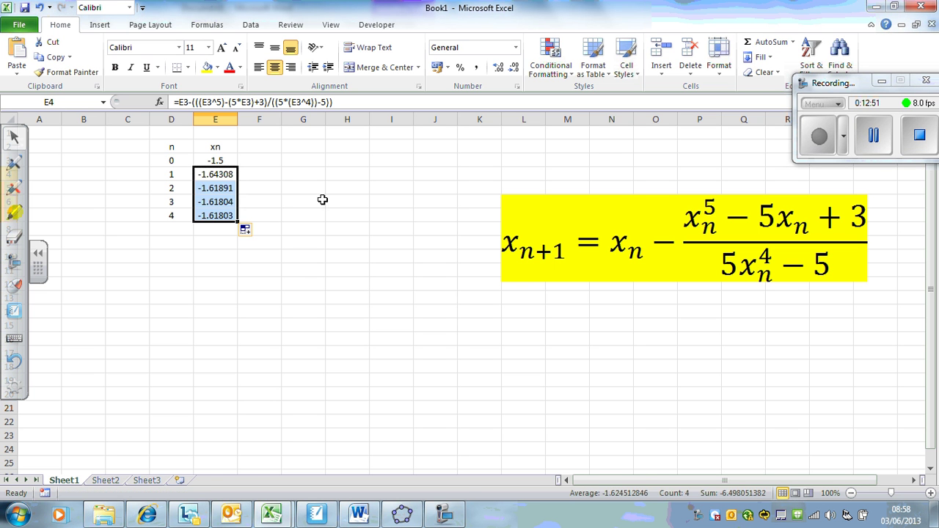
left_click(322, 200)
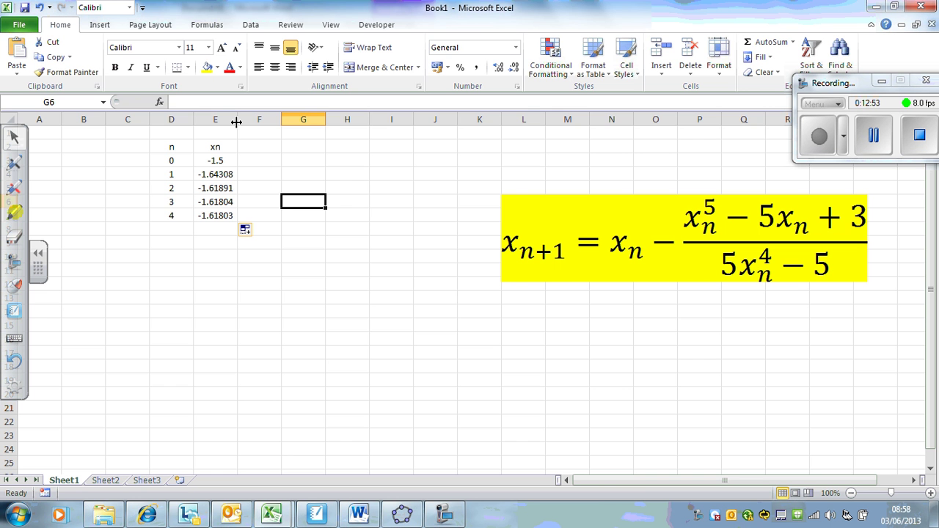
left_click_drag(169, 203, 222, 253)
left_click(223, 245)
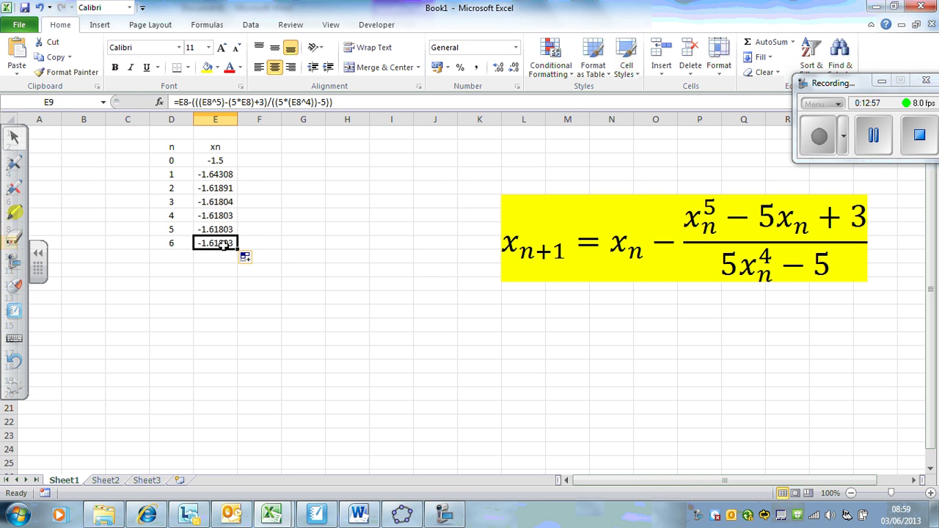
Shade the n=4 and n=5 rows yellow.
left_click_drag(168, 213, 226, 228)
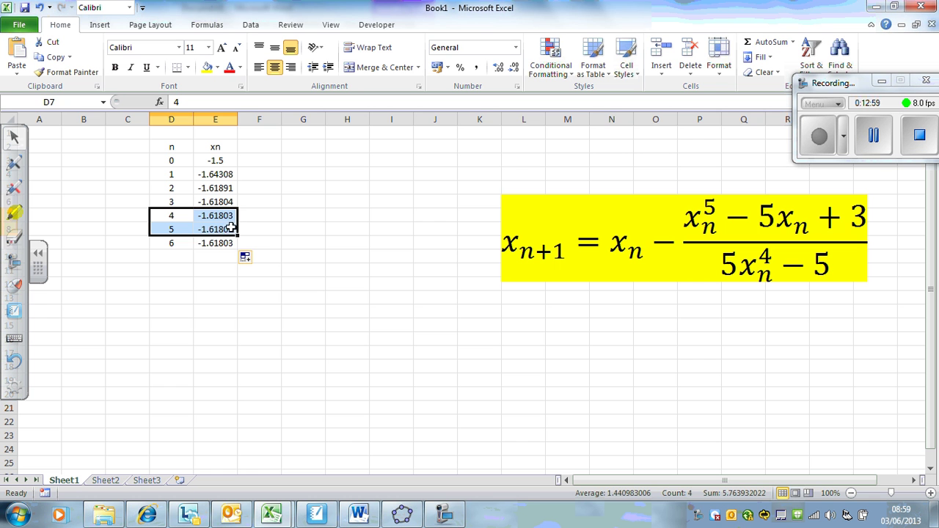
left_click(206, 68)
left_click(303, 228)
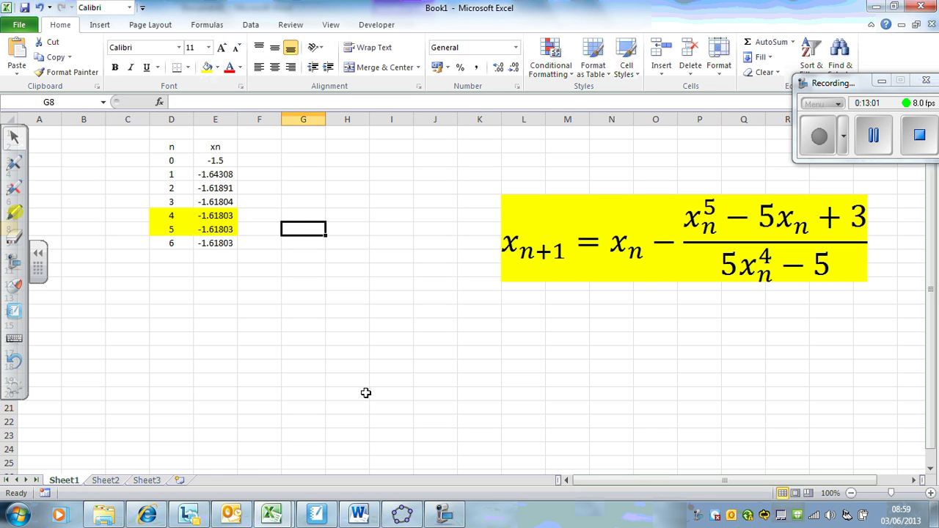
Inspect the n=5 formula and cancel a half-typed x= summary in E12.
left_click_drag(173, 233, 211, 227)
left_click(211, 228)
left_click(335, 311)
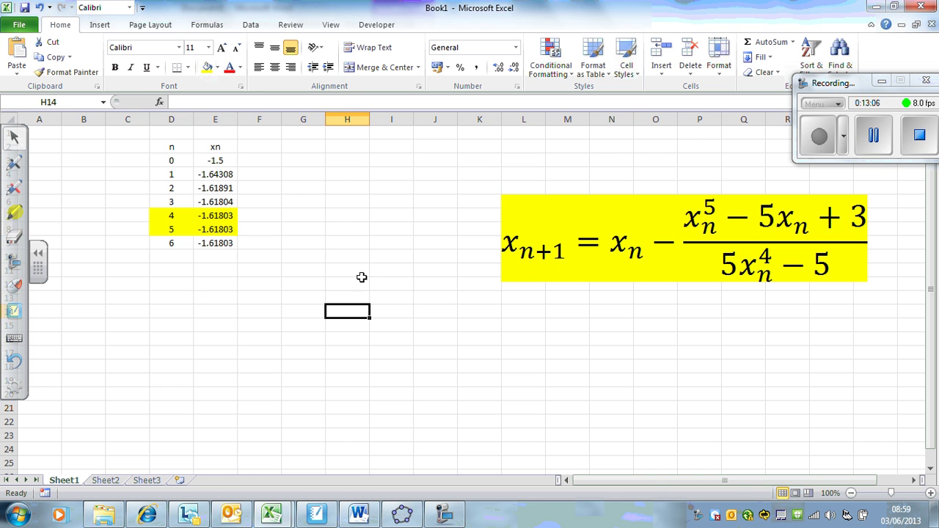
left_click(221, 286)
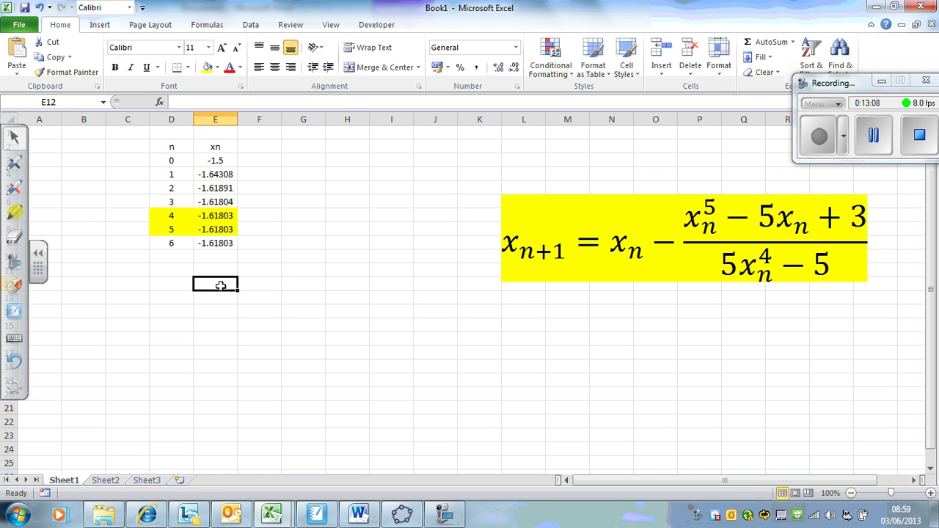
type("x=")
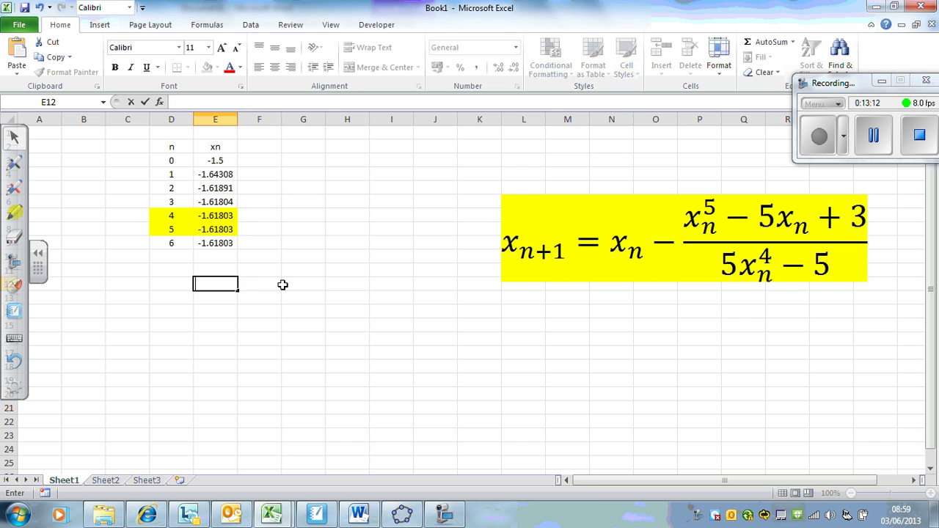
key("Escape")
Undo the yellow shading on the n=4 and n=5 rows and widen column E.
left_click_drag(173, 229, 211, 242)
left_click_drag(169, 215, 211, 229)
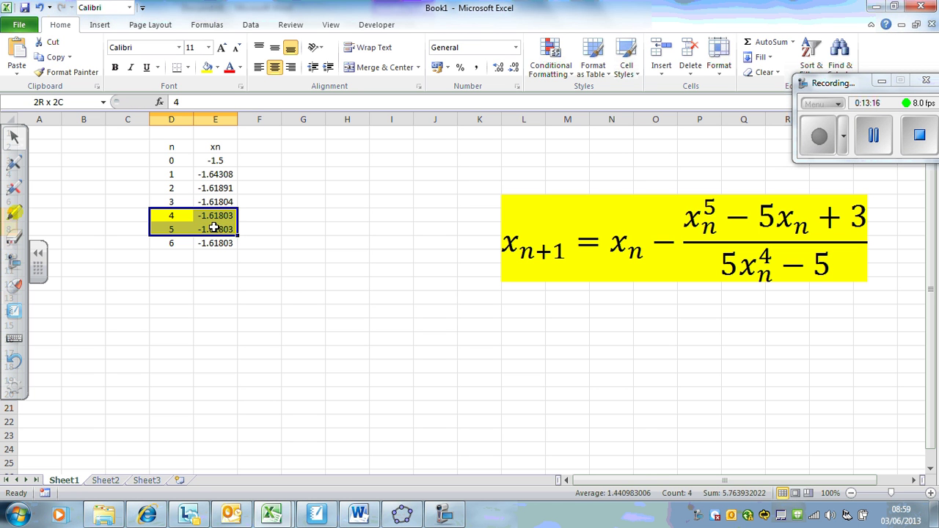
left_click(215, 284)
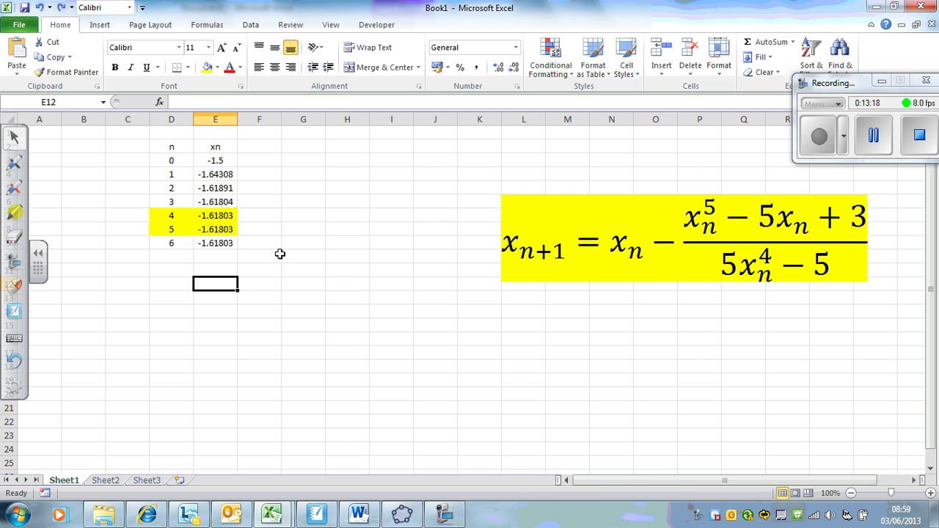
key("ctrl+z")
left_click(278, 245)
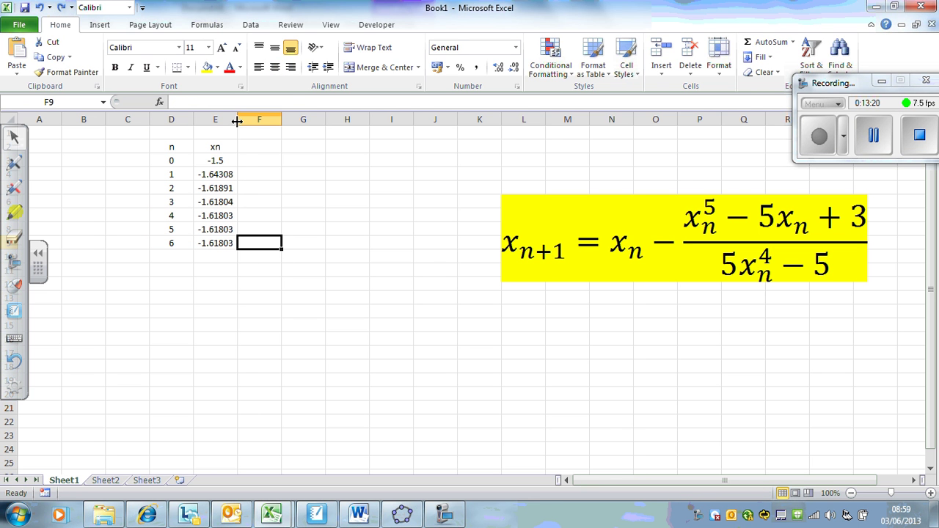
left_click_drag(237, 121, 236, 116)
left_click(224, 170)
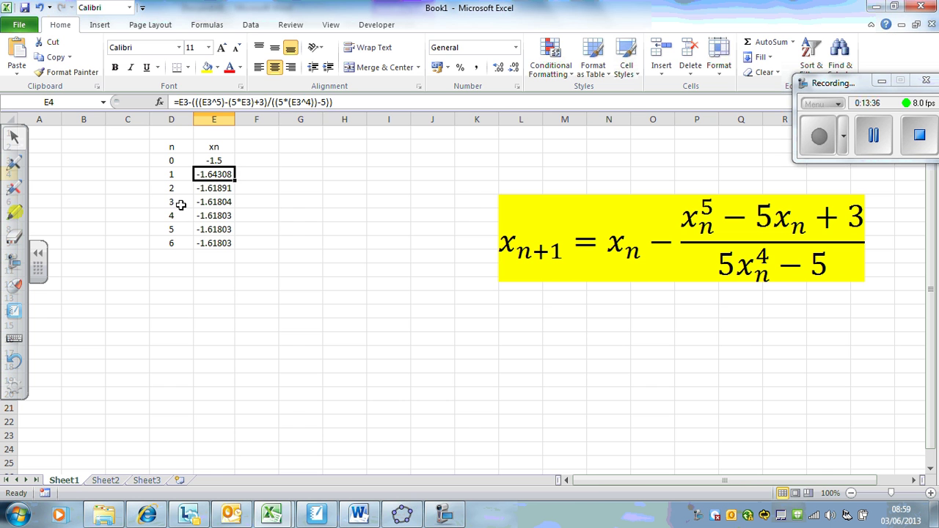
Shade the n=3 and n=4 rows (-1.61804, -1.61803) yellow and check their formulas.
left_click_drag(186, 204, 228, 217)
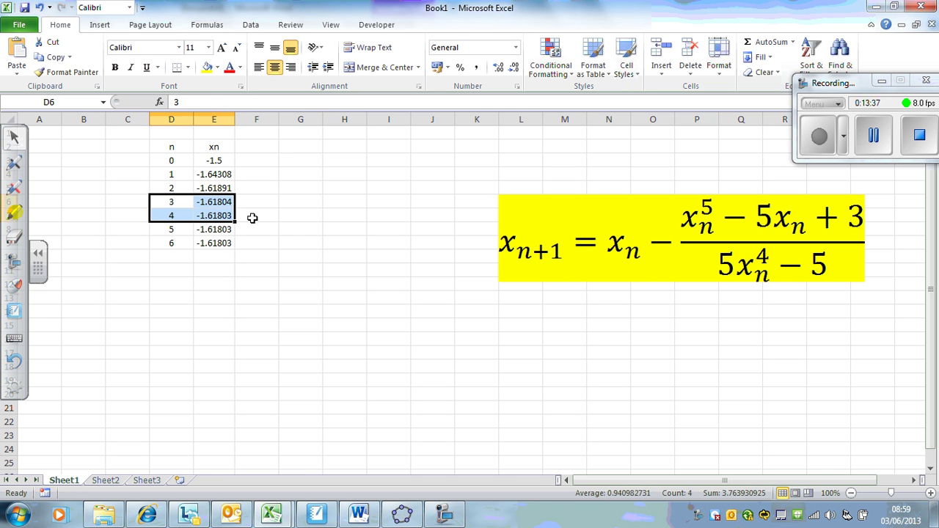
left_click(208, 67)
left_click(308, 341)
left_click(178, 218)
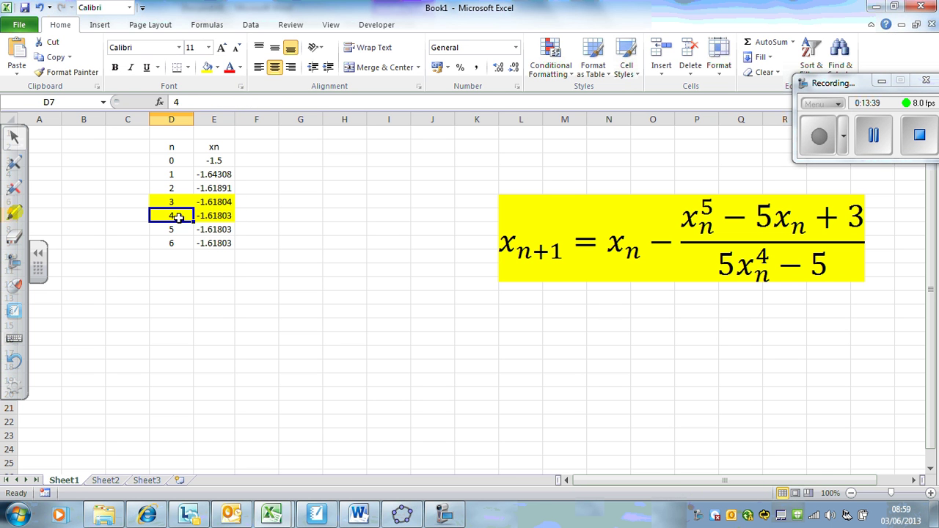
left_click(223, 218)
left_click(223, 205)
left_click(160, 203)
left_click(200, 272)
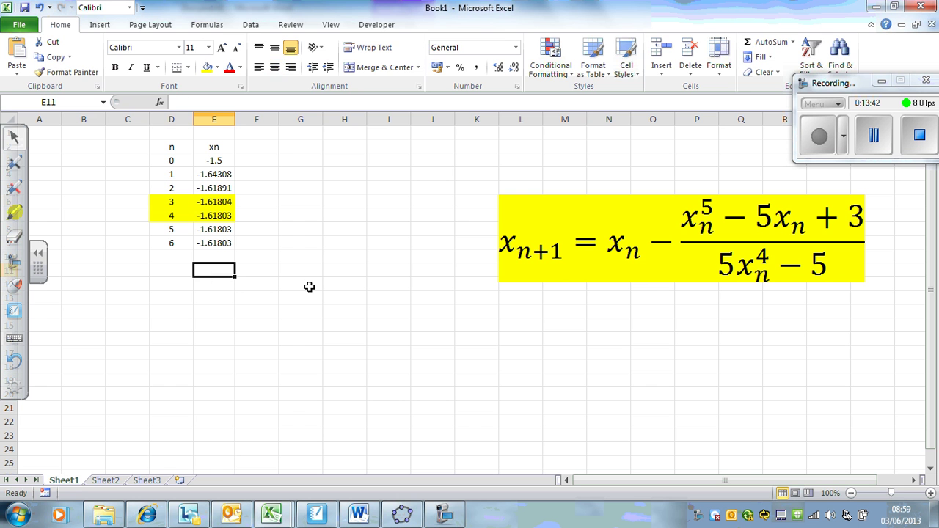
Enter x=-1.6180 in E11 with the note 'to 5 sf' beside it in F11.
type("x=")
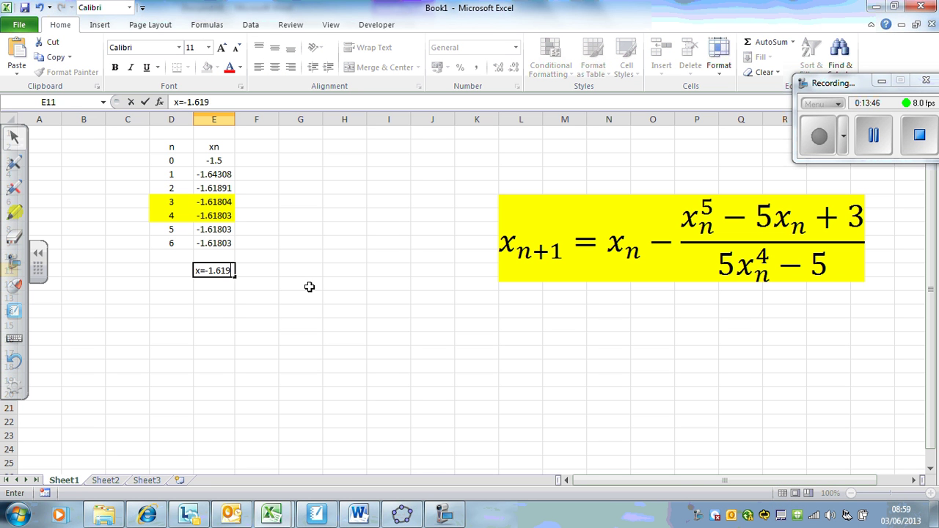
type("-1.6180")
key("Return")
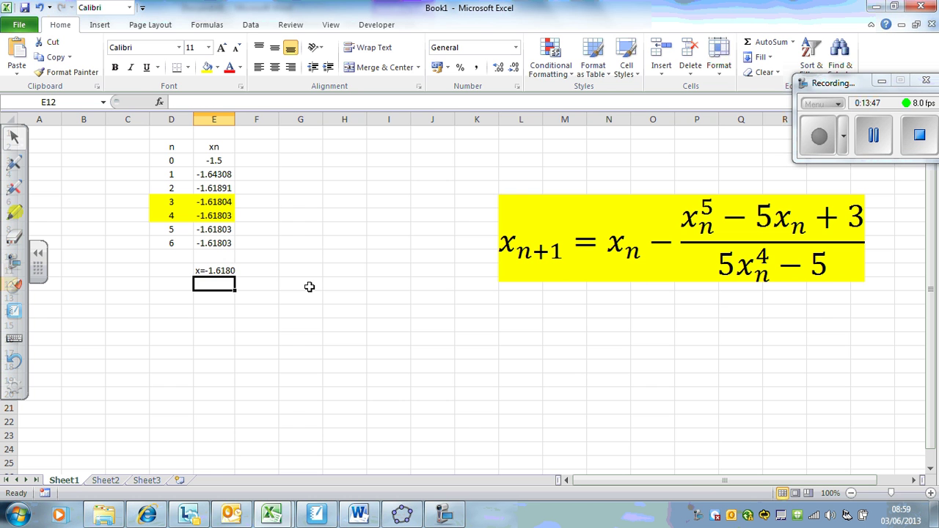
key("Up")
key("Right")
type("t")
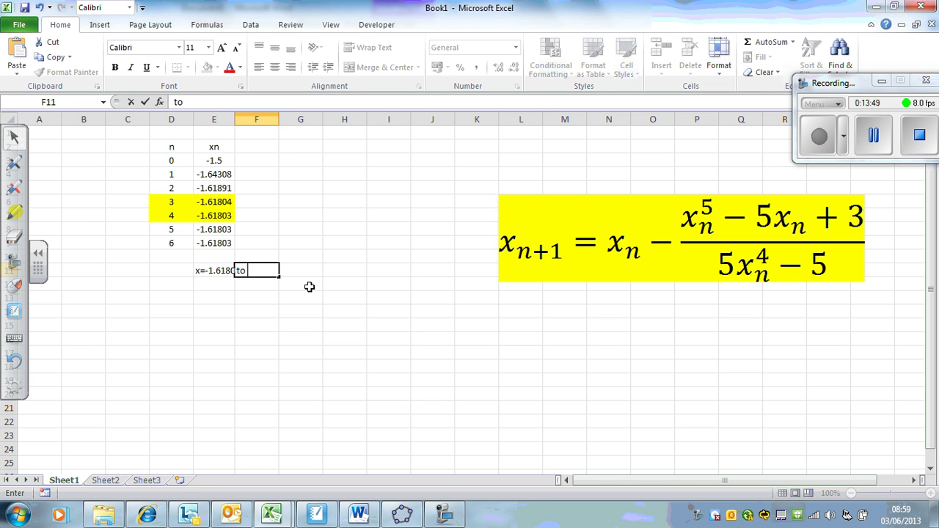
type("o 5 sf")
key("Return")
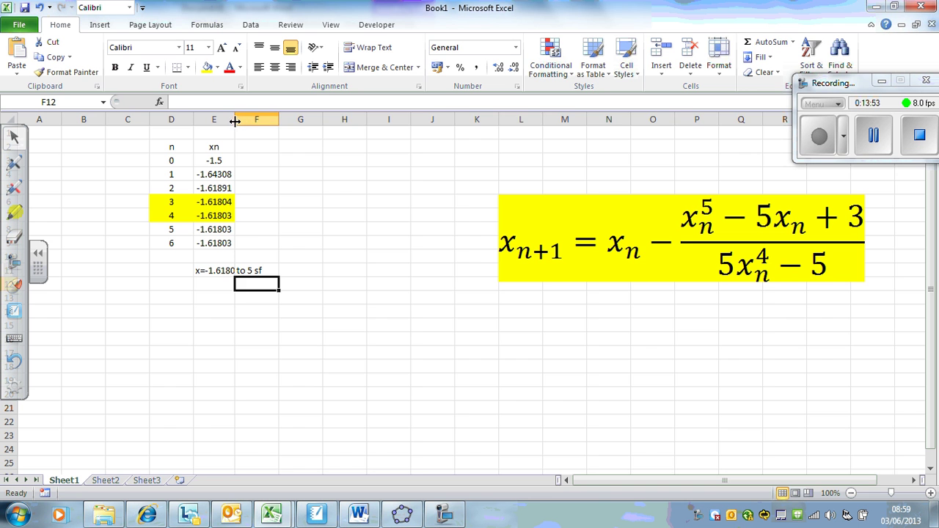
Widen column E and add '4 iterations' in E12 under the root.
left_click_drag(235, 119, 244, 119)
left_click(227, 289)
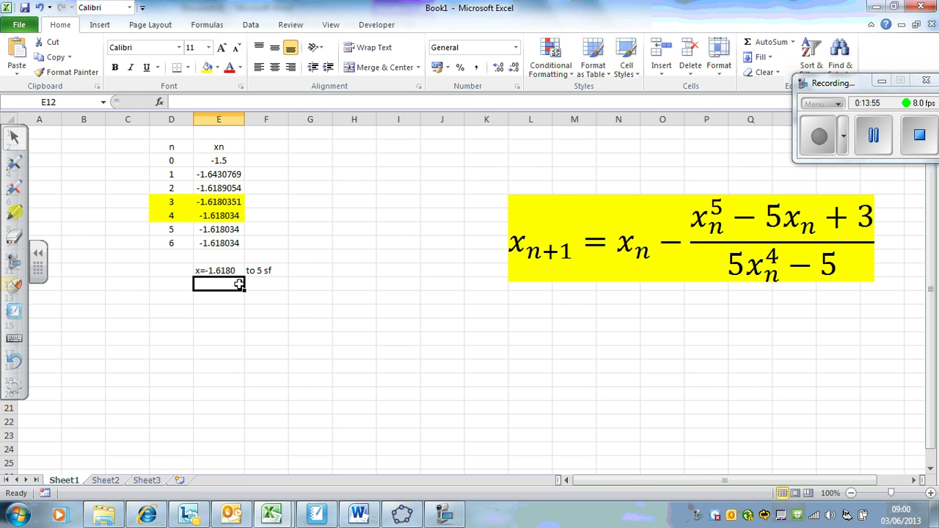
type("4 iterations")
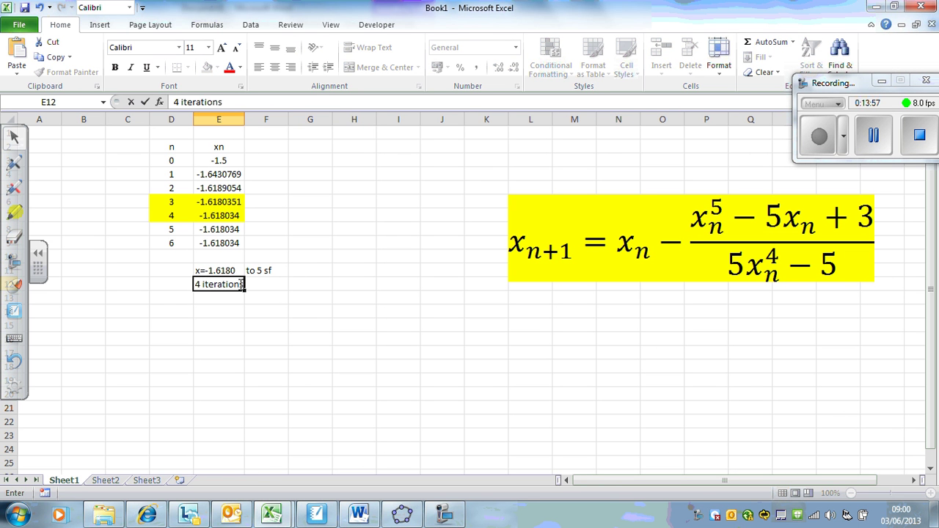
key("Return")
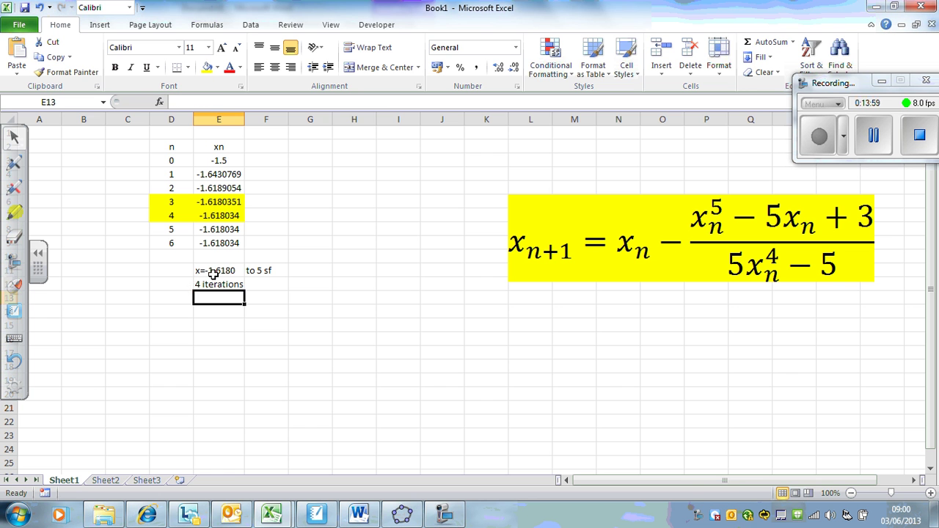
left_click(212, 273)
left_click(261, 273)
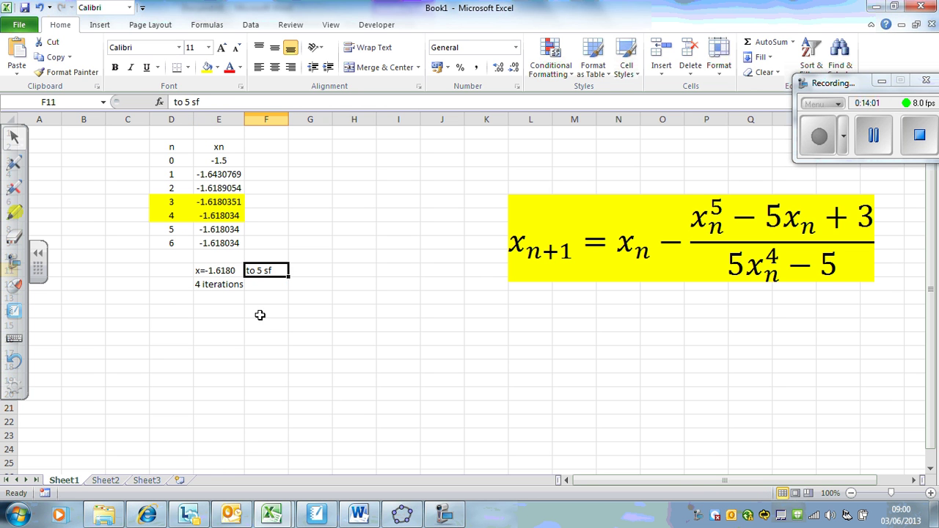
left_click_drag(836, 82, 759, 43)
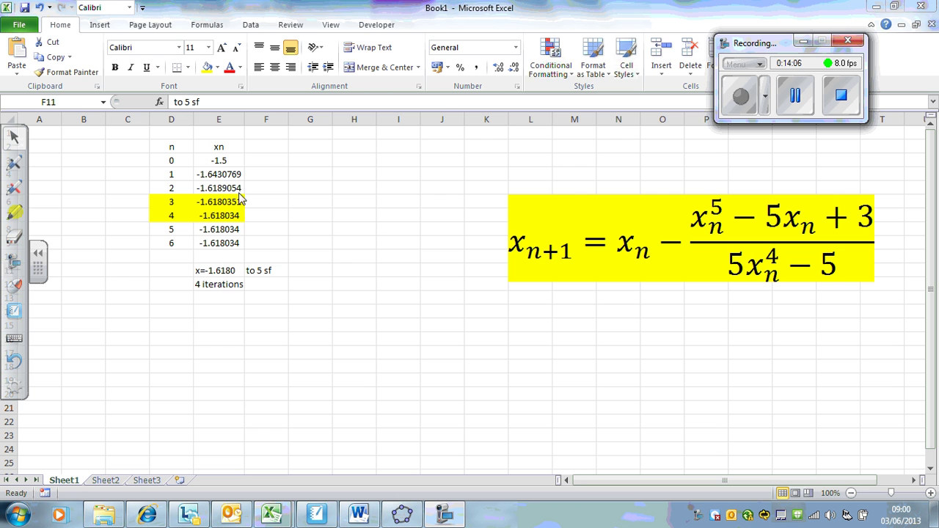
Zoom out and pan the GeoGebra graph to show all the curve's x-axis crossings.
left_click(402, 516)
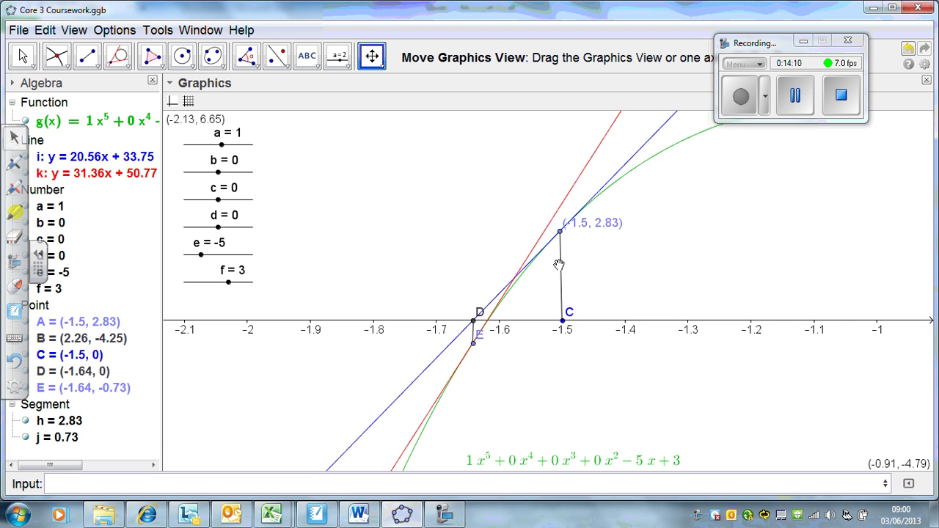
scroll(490, 314, "down", 5)
scroll(490, 314, "down", 10)
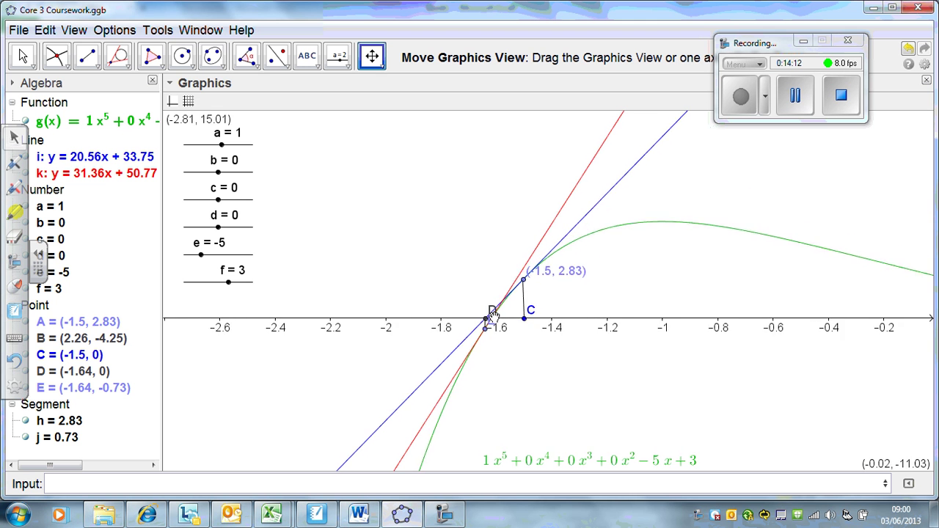
scroll(492, 314, "down", 5)
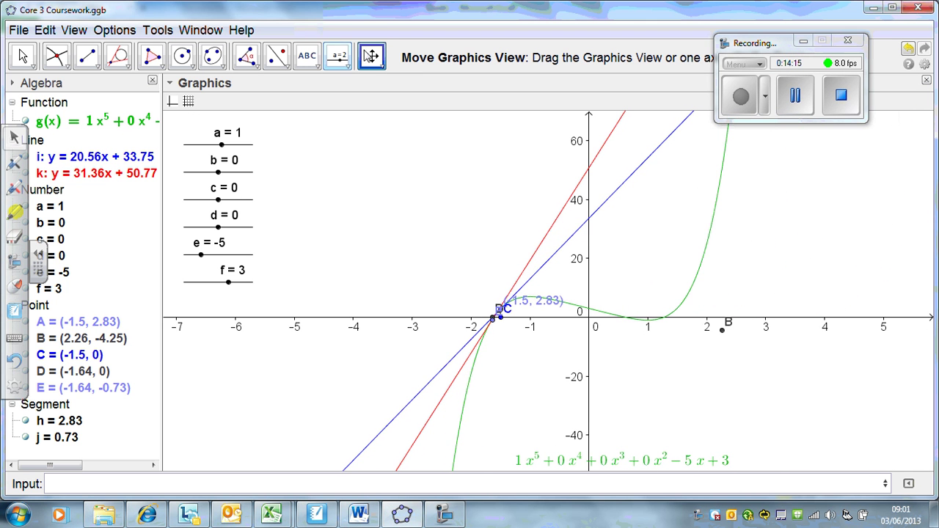
left_click_drag(833, 217, 703, 227)
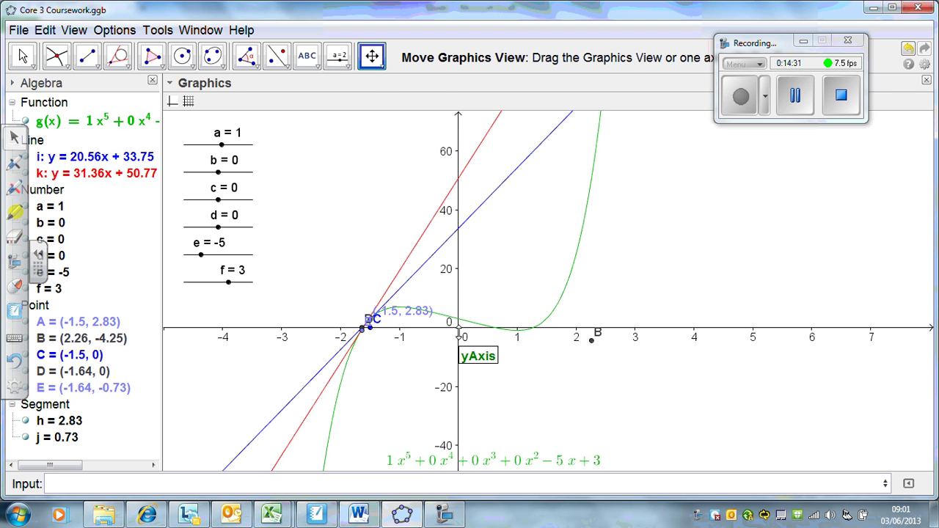
Return via the Word document to the Excel Book1 workbook and select E3.
left_click(363, 515)
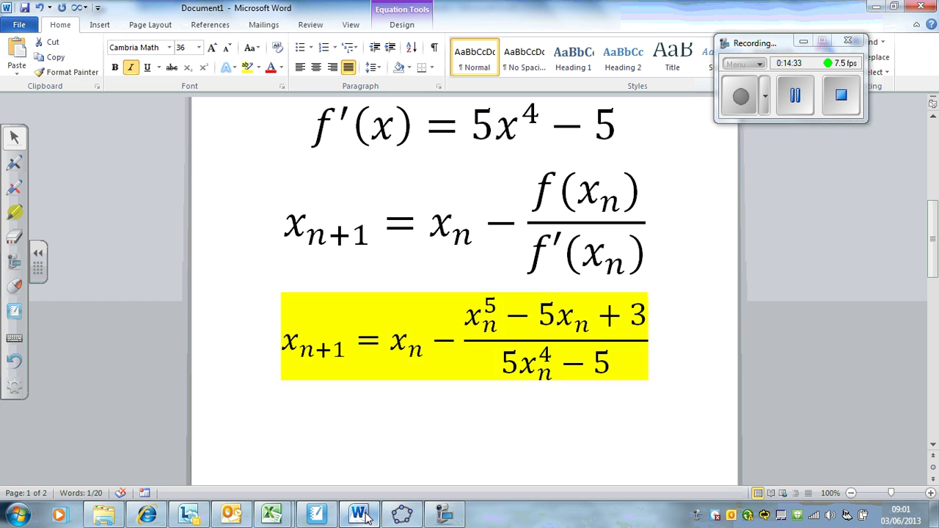
left_click(478, 388)
mouse_move(264, 518)
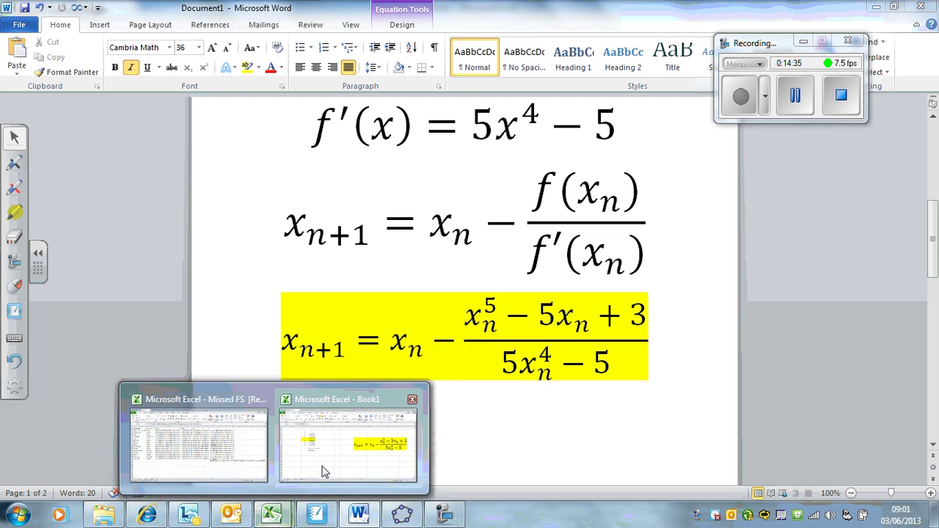
left_click(320, 470)
left_click(219, 160)
Restart the iteration from x0 = 0 and set the n=3 and n=4 rows to No Fill.
type("0")
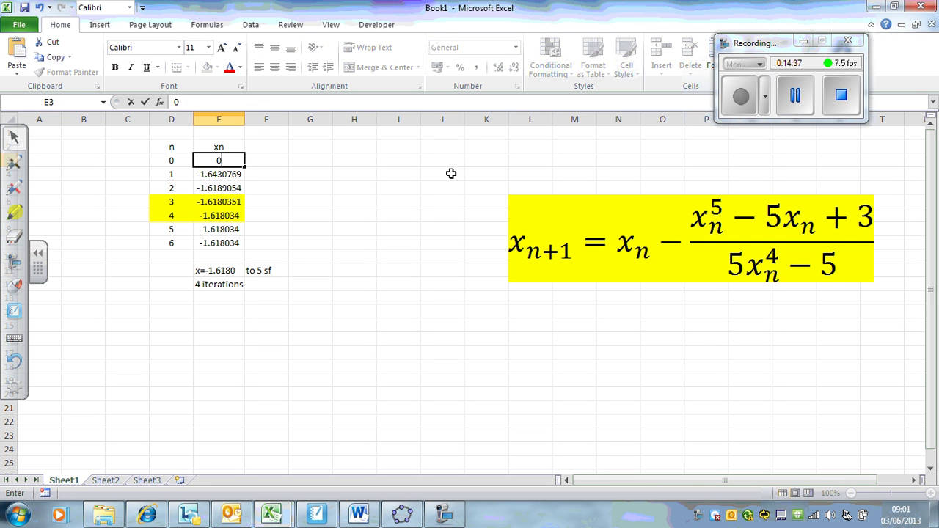
key("Return")
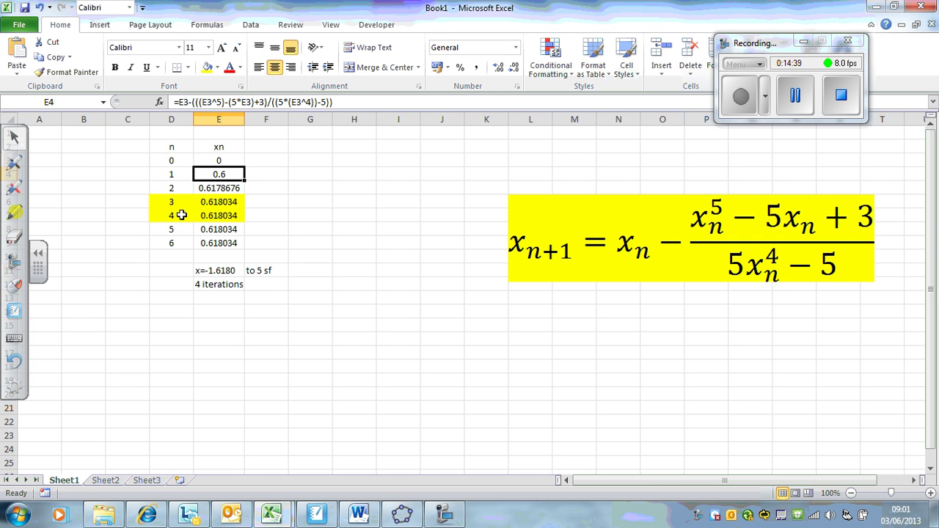
left_click_drag(181, 201, 229, 213)
right_click(229, 214)
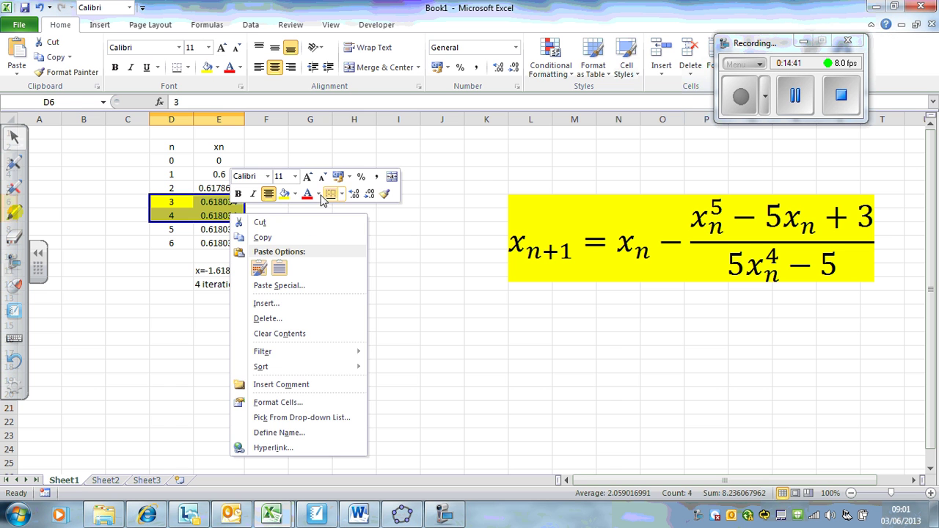
left_click(294, 194)
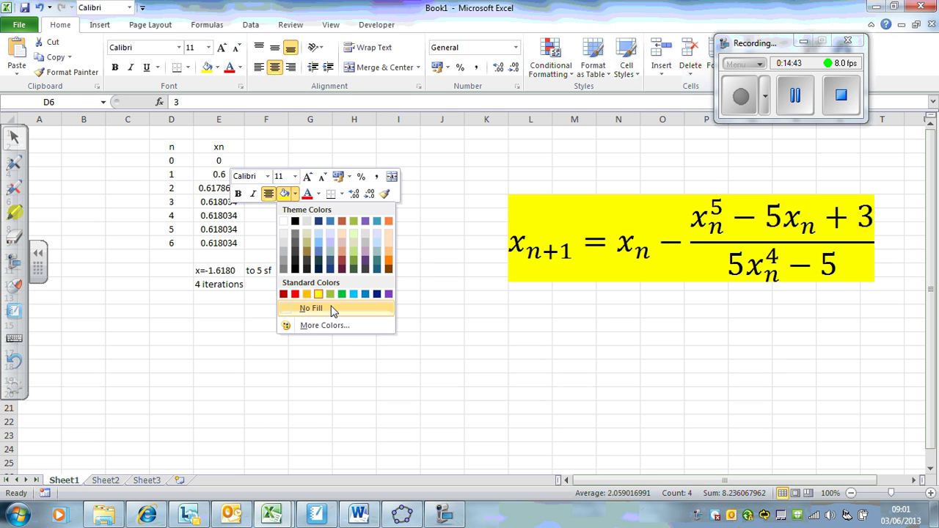
left_click(333, 309)
left_click(330, 251)
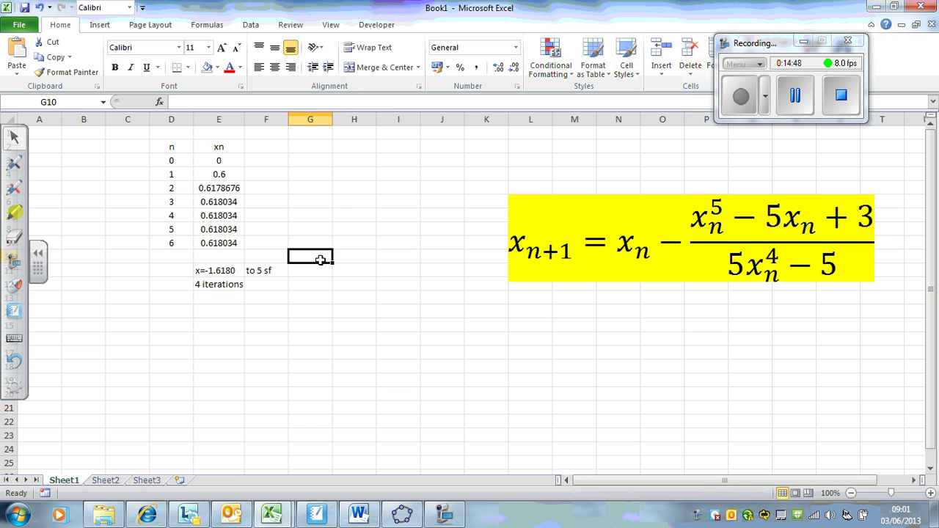
Enter x=0.6180 in E14 with 'to 5sf' beside it in F14.
left_click(223, 310)
type("x=0.6180")
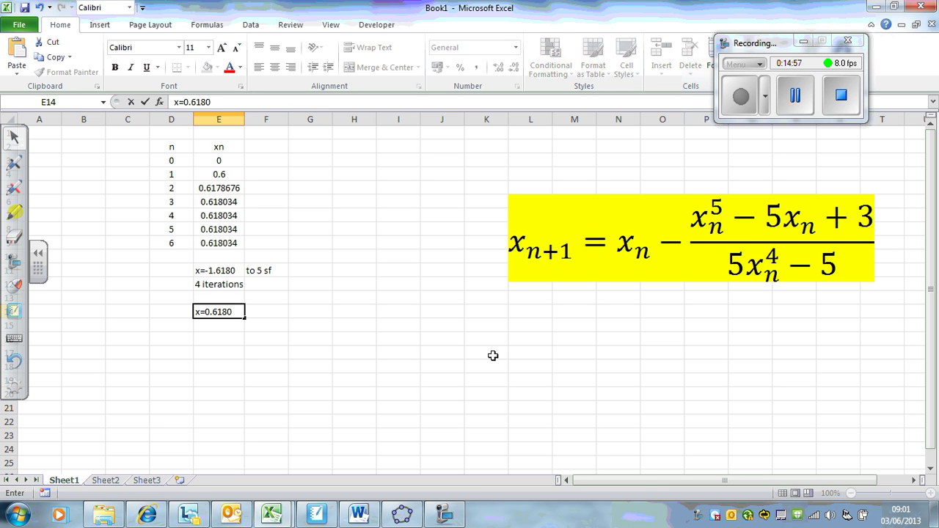
key("Tab")
type("to")
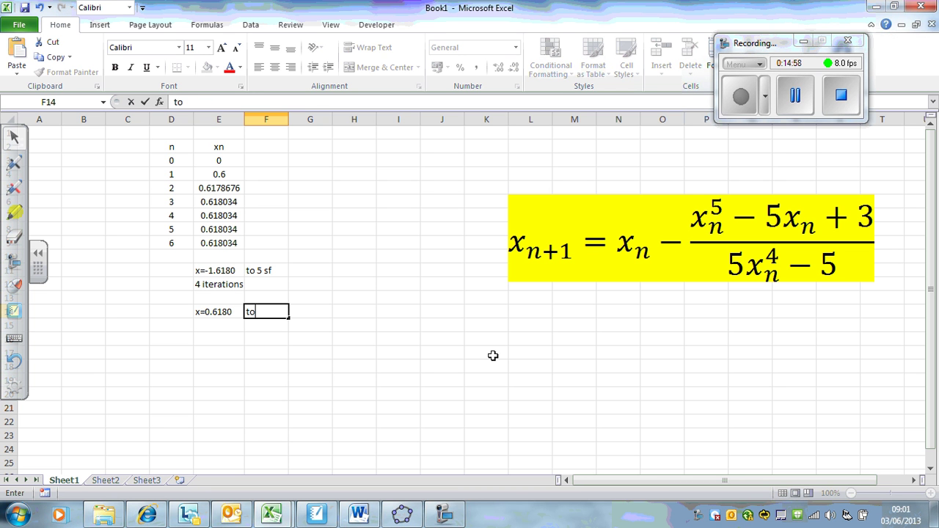
key("Return")
key("Left")
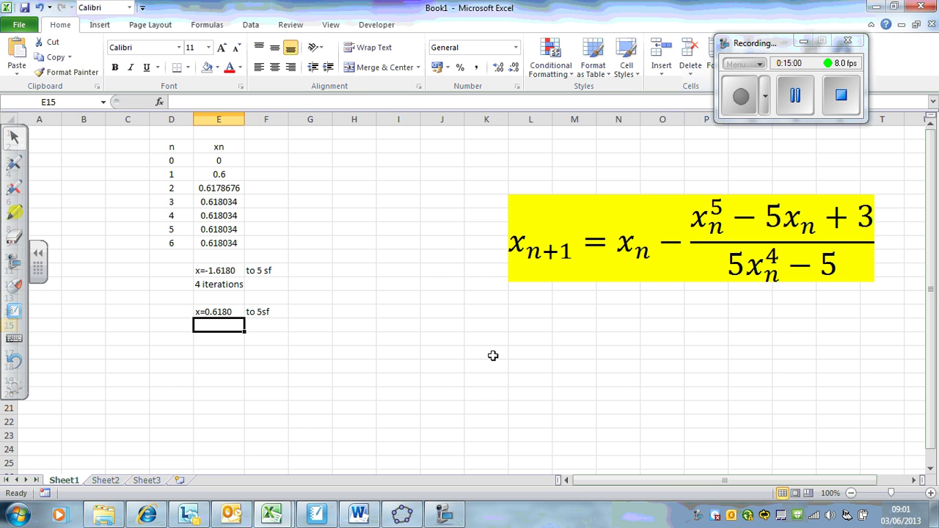
Check where the iterates converged and add '4 iterations' in E15.
left_click(217, 199)
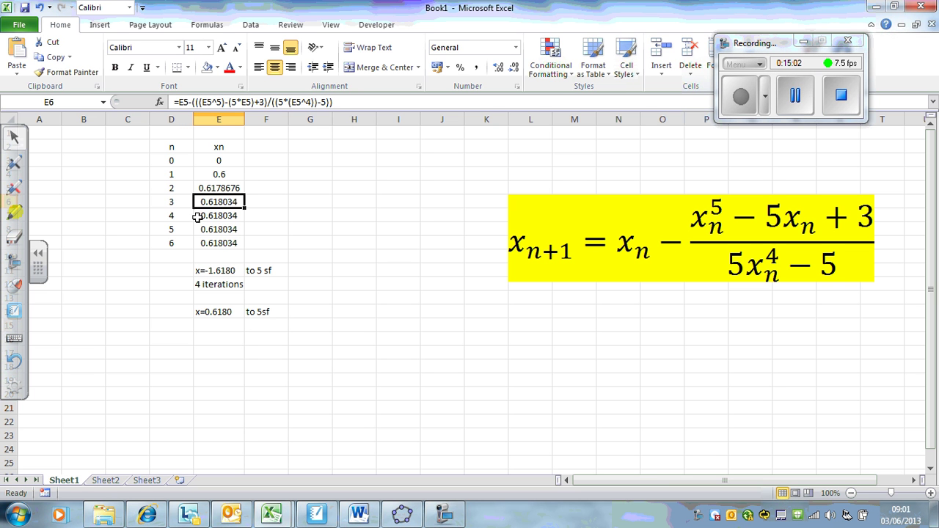
left_click(176, 204)
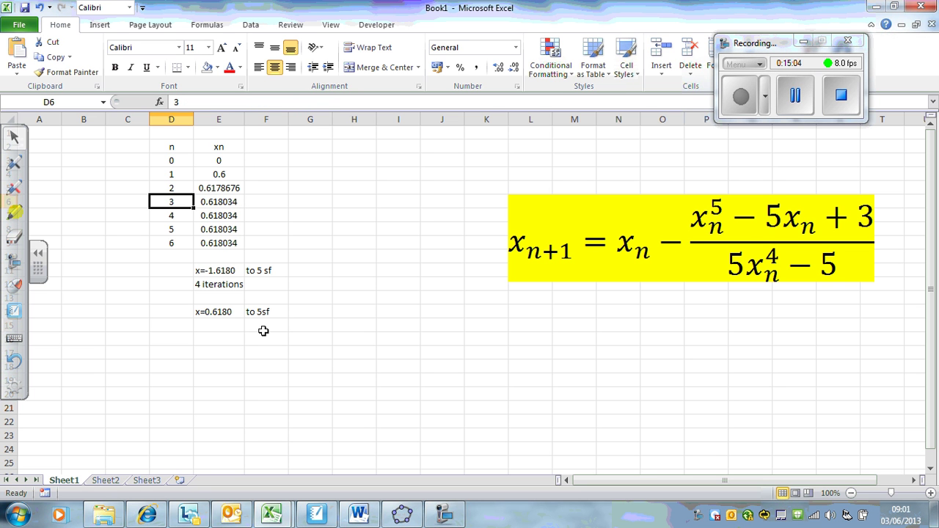
left_click(221, 327)
type("4 ite")
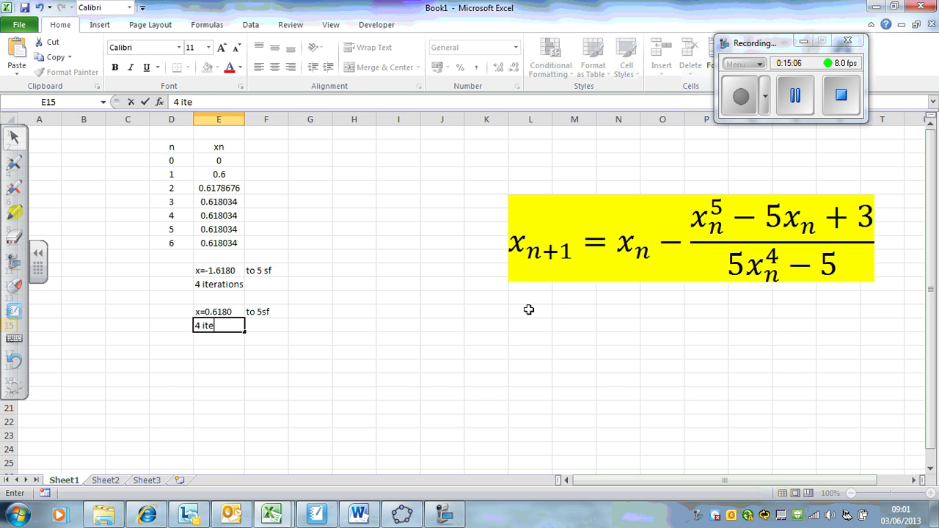
type("rqat")
key("Return")
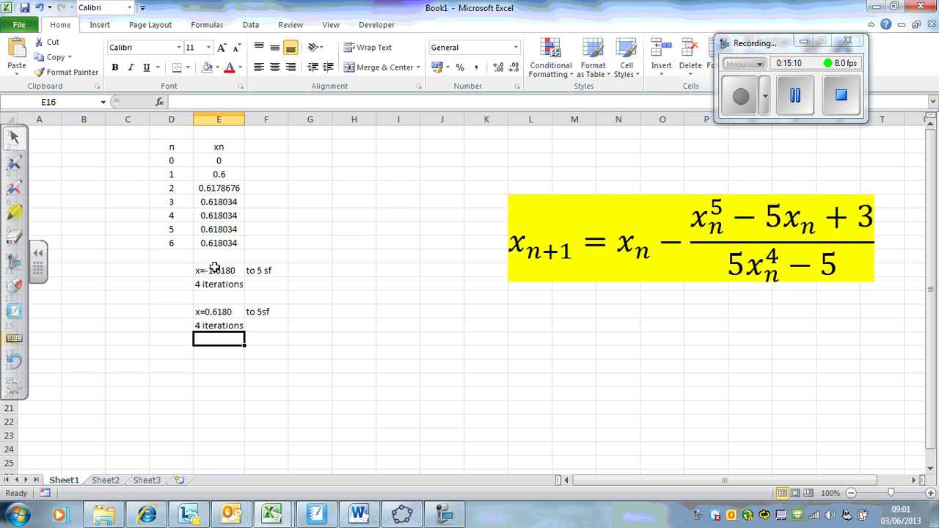
left_click_drag(214, 269, 250, 330)
left_click(256, 329)
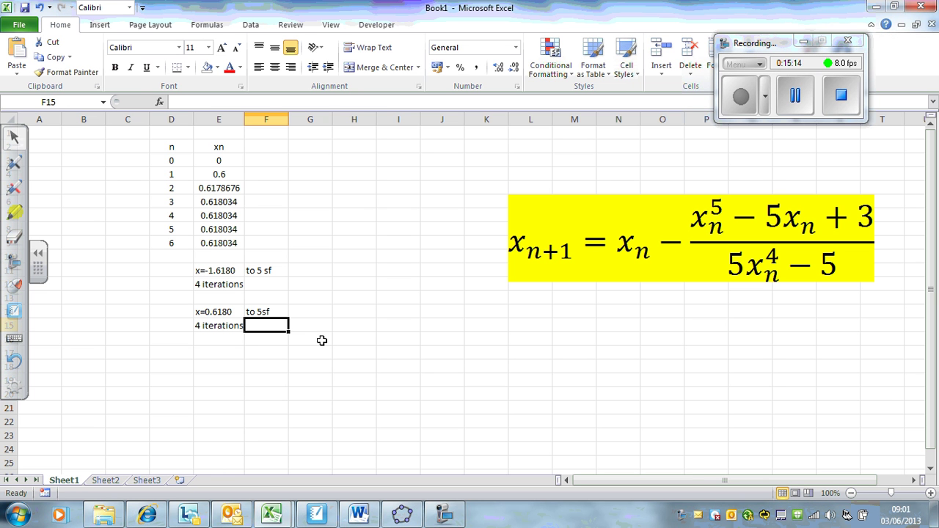
Set x0 to 1 in E3 and compare the resulting #DIV/0! errors with the formula picture.
left_click(229, 160)
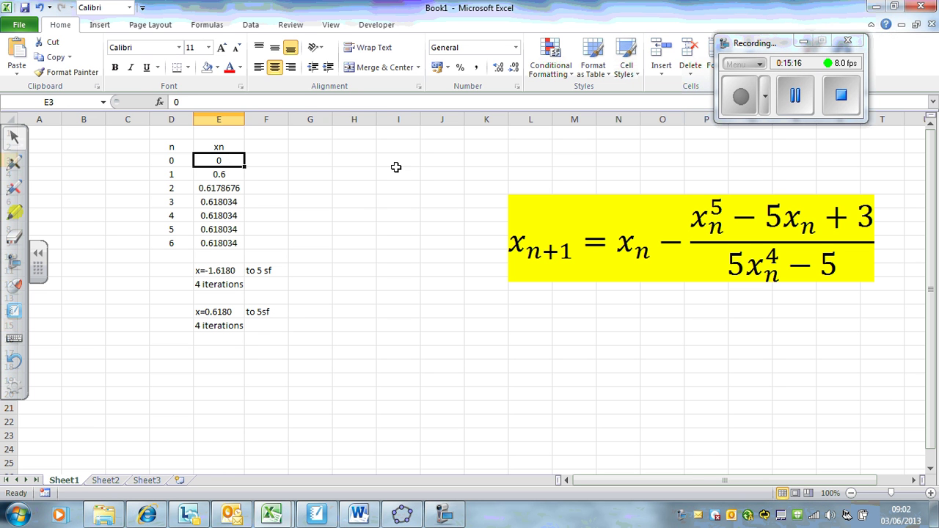
type("1")
key("Return")
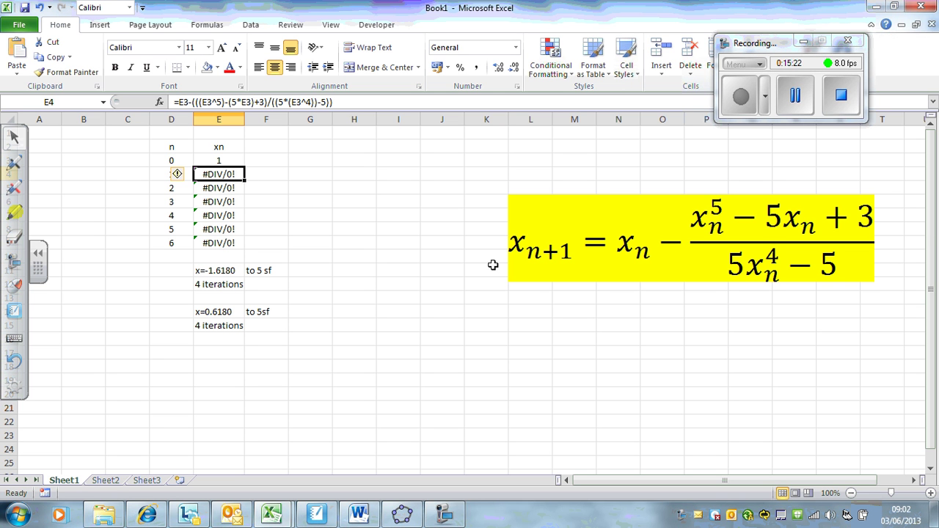
left_click(725, 262)
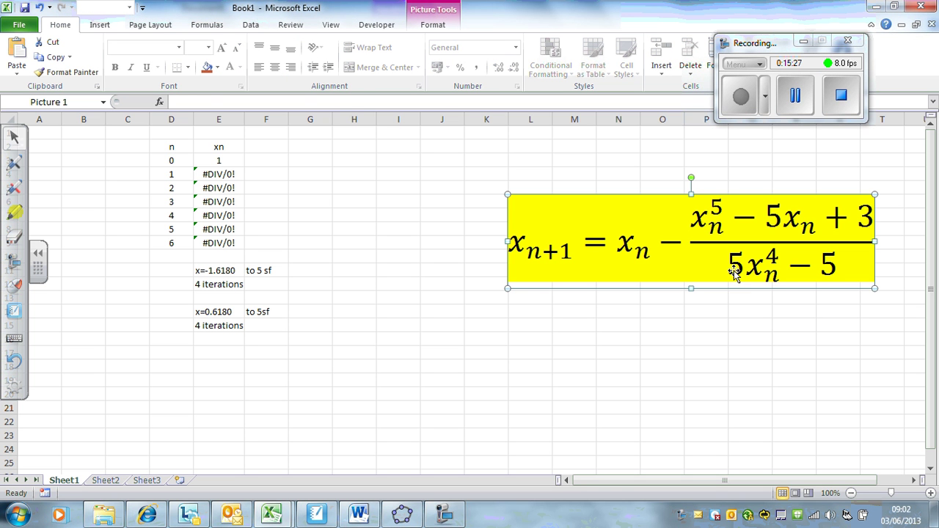
left_click(734, 314)
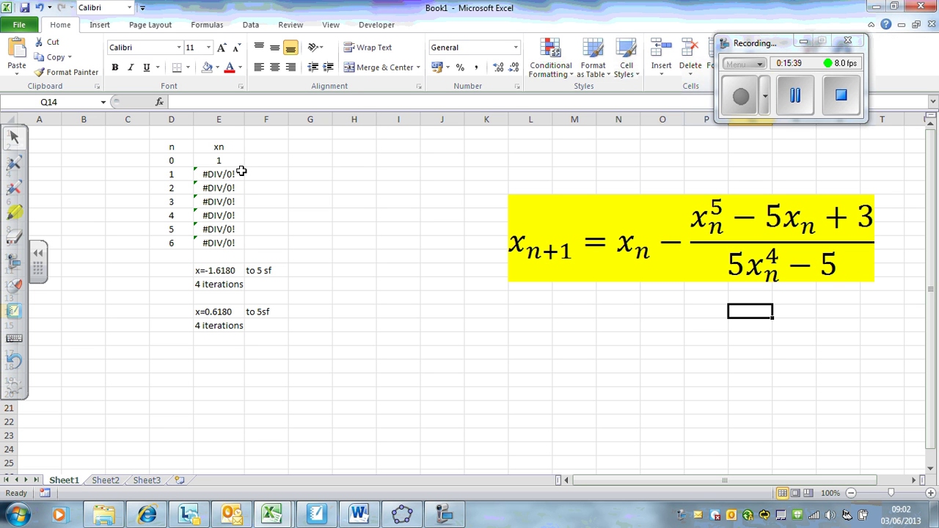
left_click(236, 174)
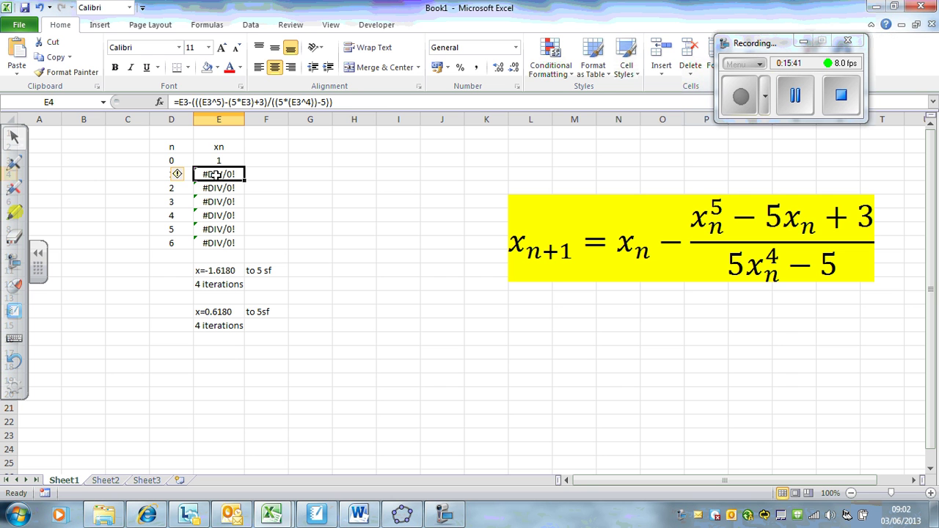
left_click(731, 269)
left_click(755, 315)
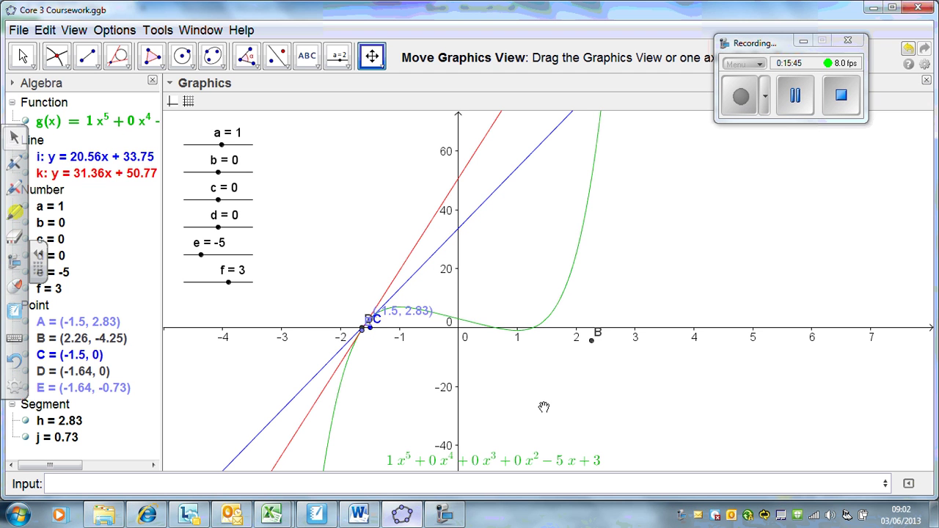
Zoom the GeoGebra graph in around x=1 and pick the Tangents tool.
left_click(401, 513)
scroll(516, 333, "up", 5)
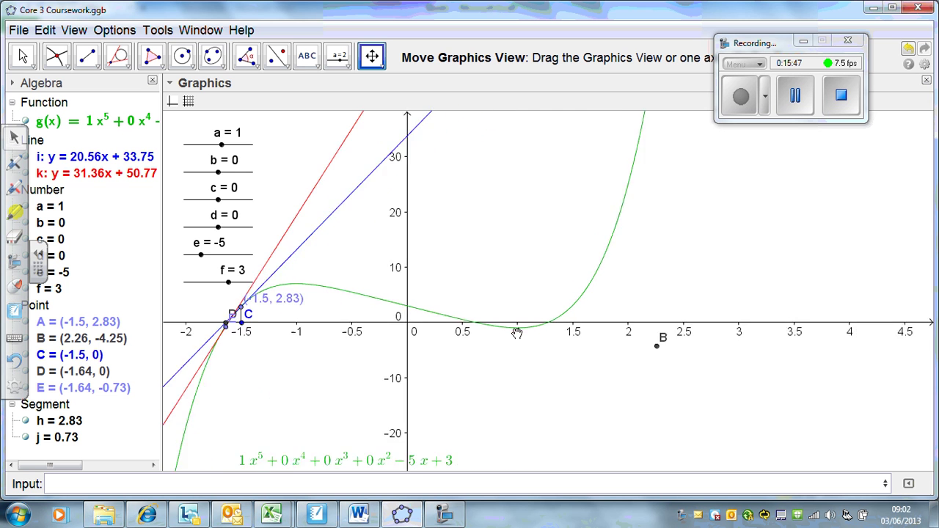
scroll(516, 333, "up", 3)
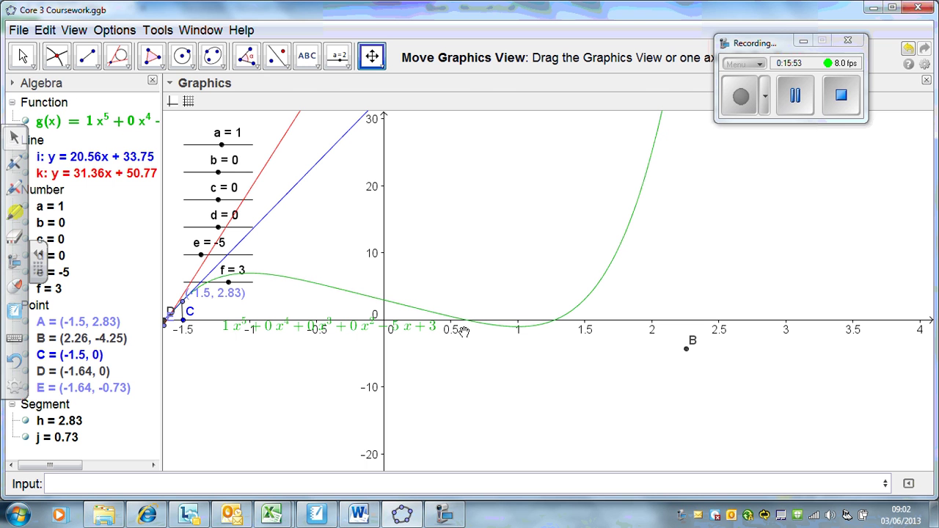
left_click(117, 57)
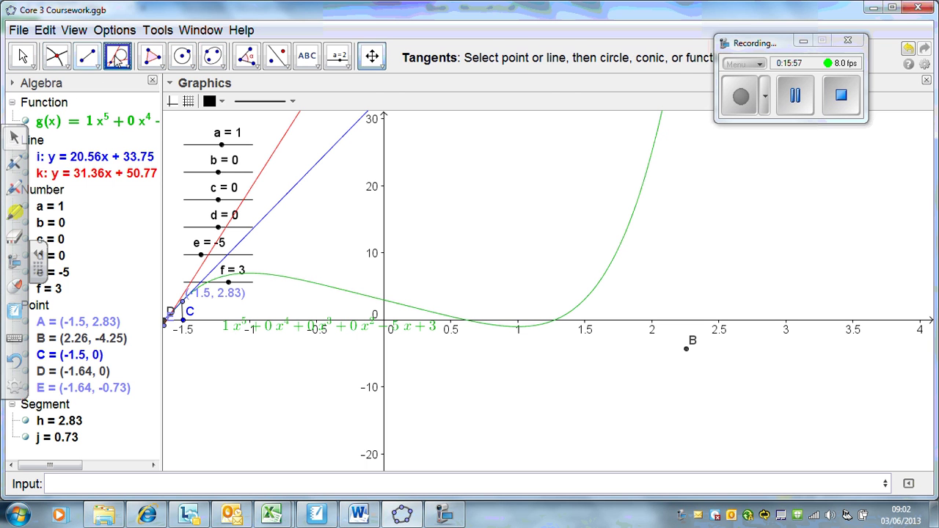
Place point F on the curve at (1, -1) with Point on Object.
double_click(518, 328)
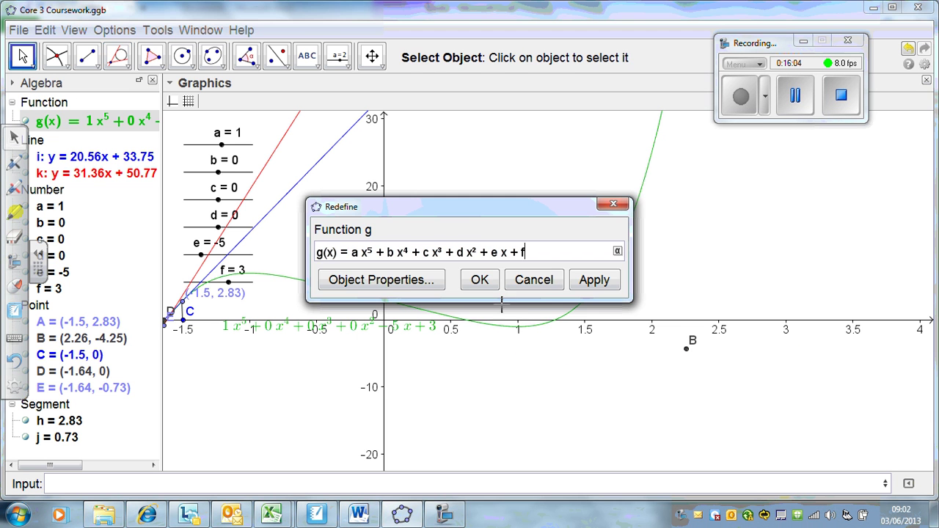
left_click(482, 281)
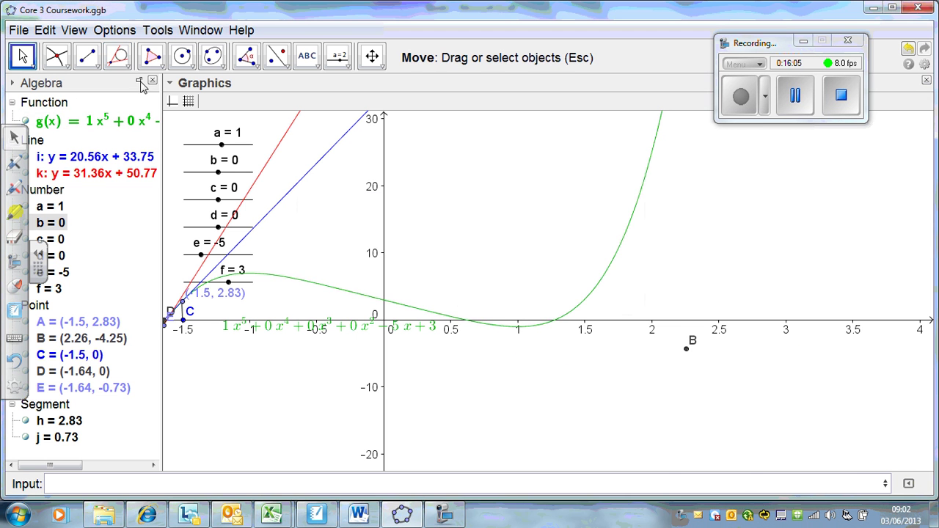
left_click(60, 59)
left_click(119, 112)
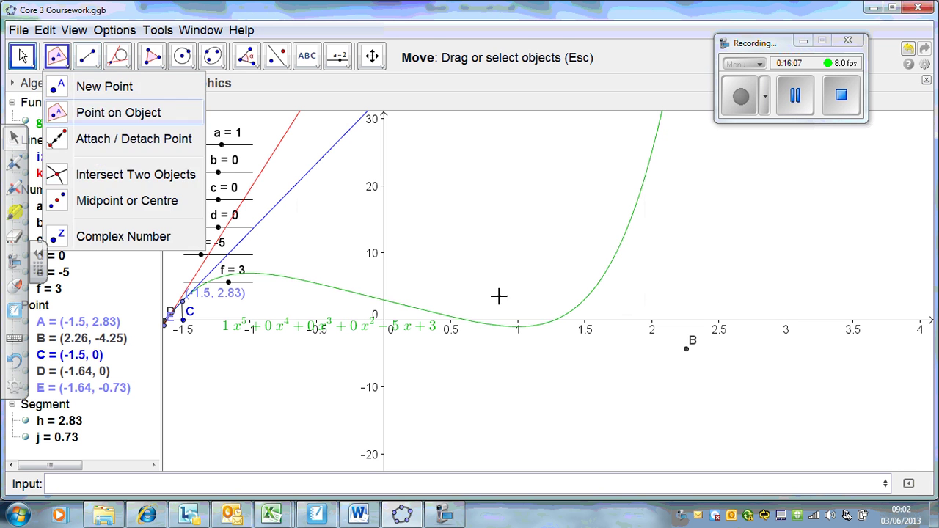
left_click(519, 327)
Draw the tangent to the curve at F, the horizontal line y = -1.
left_click(87, 57)
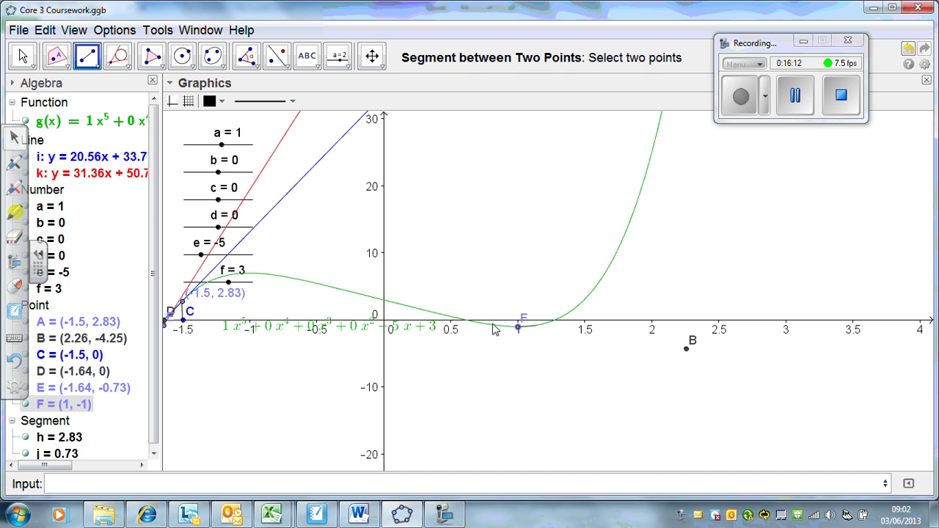
left_click(123, 61)
left_click(519, 330)
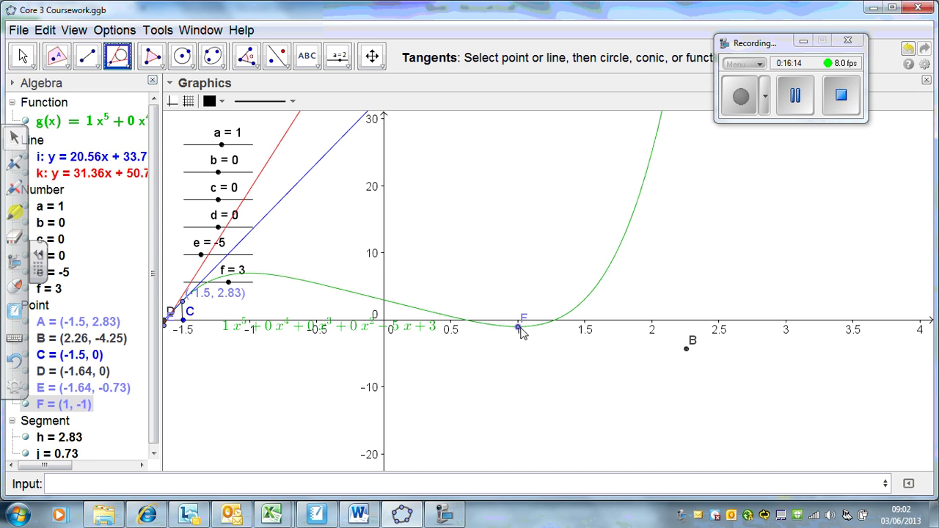
left_click(530, 332)
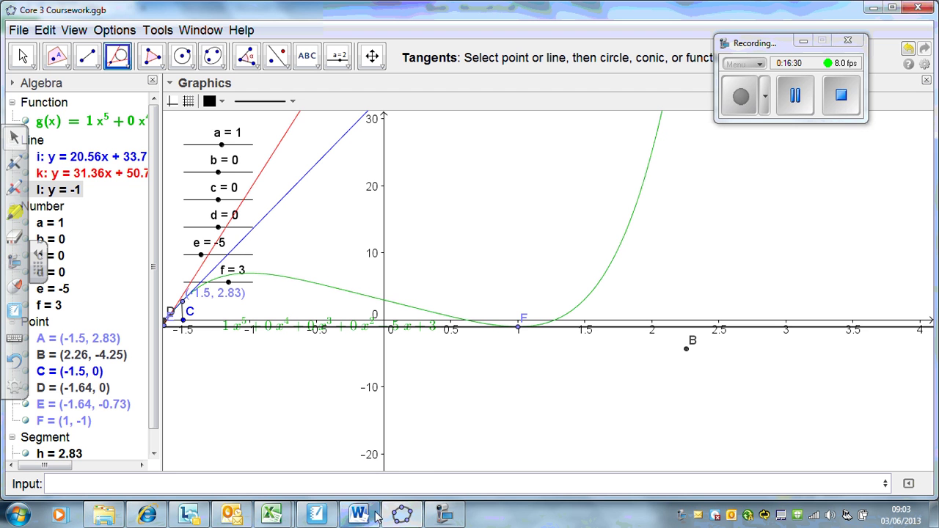
Switch from GeoGebra back to the Excel Book1 workbook and select the starting value in E3.
mouse_move(273, 515)
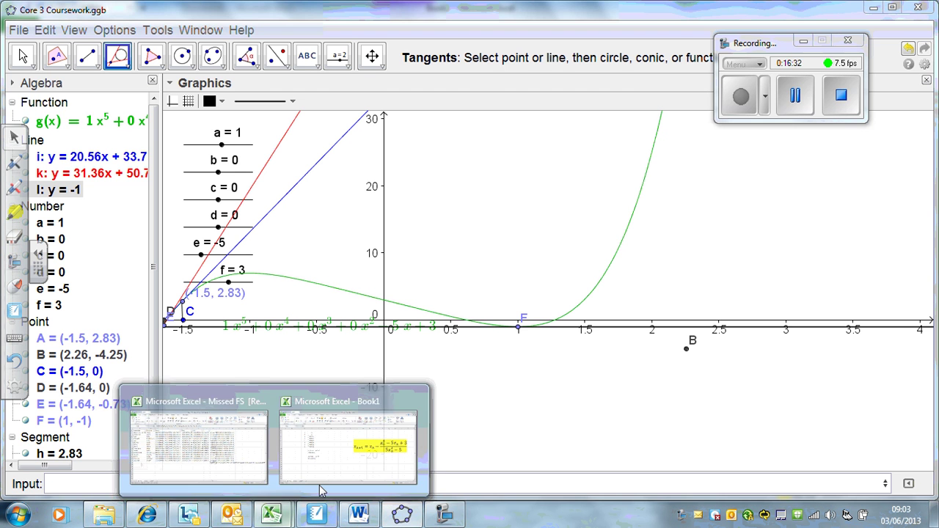
left_click(320, 490)
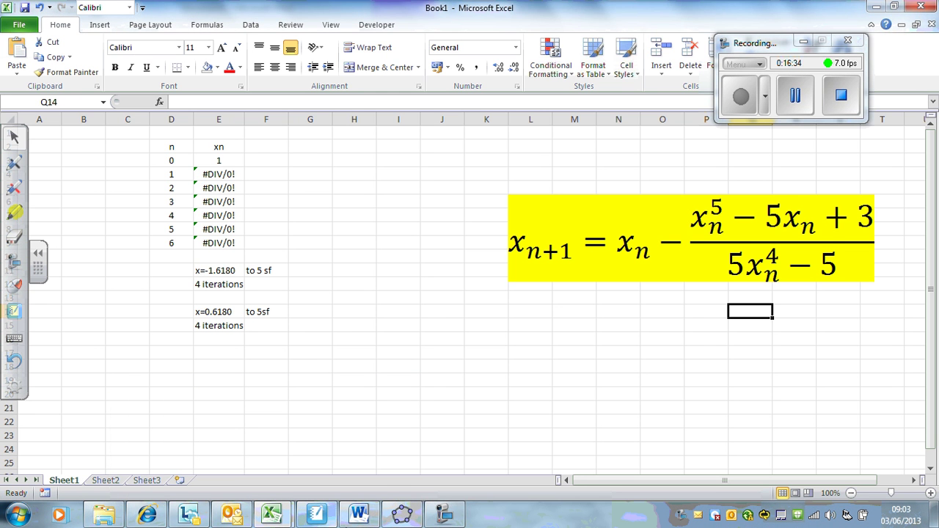
left_click(402, 516)
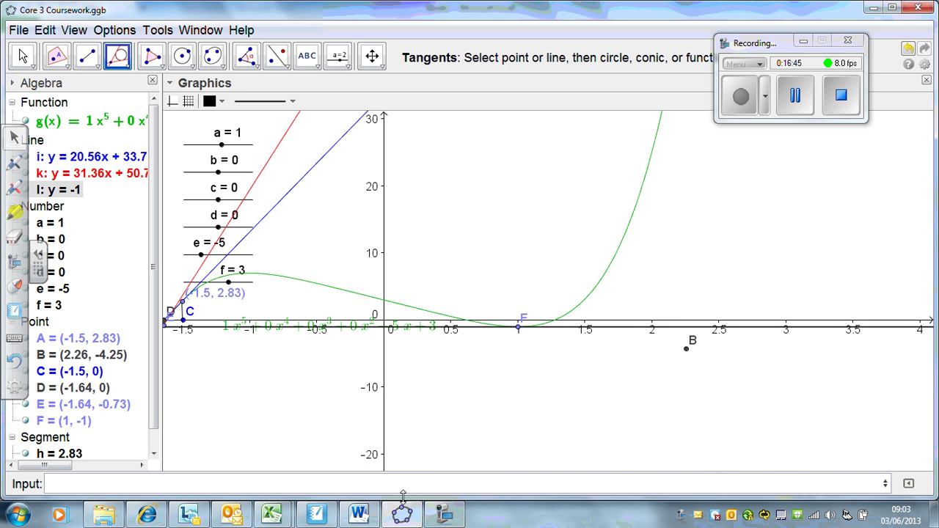
left_click(282, 514)
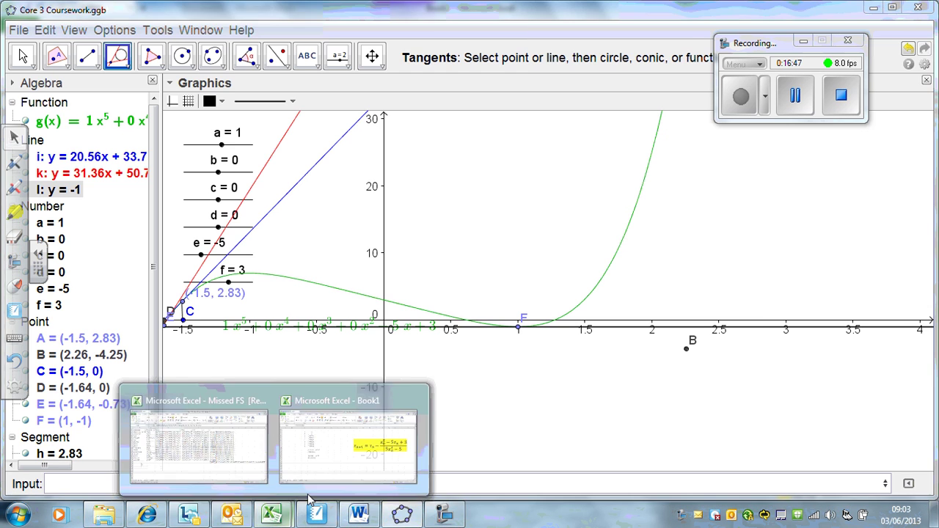
left_click(311, 441)
left_click(214, 161)
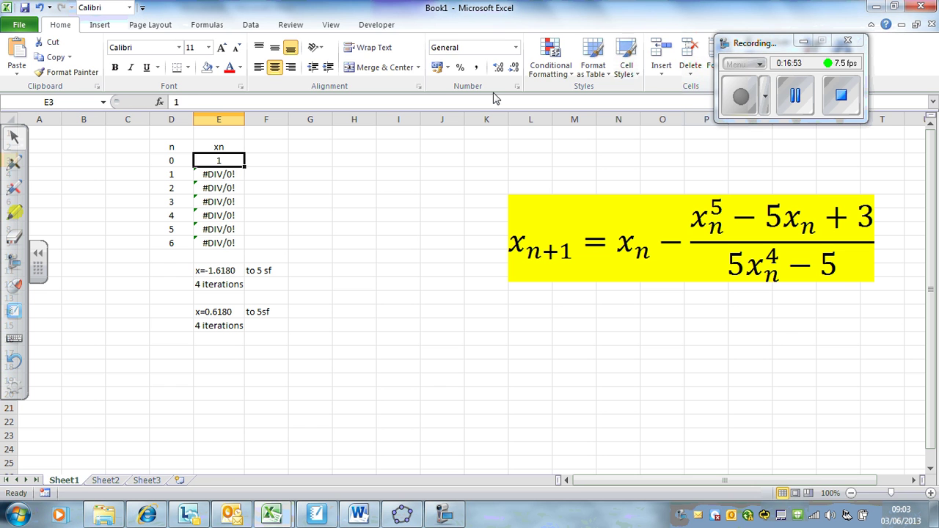
Change the starting value x0 to 2 and move the root summaries from E11:F15 to G4.
type("2")
key("Return")
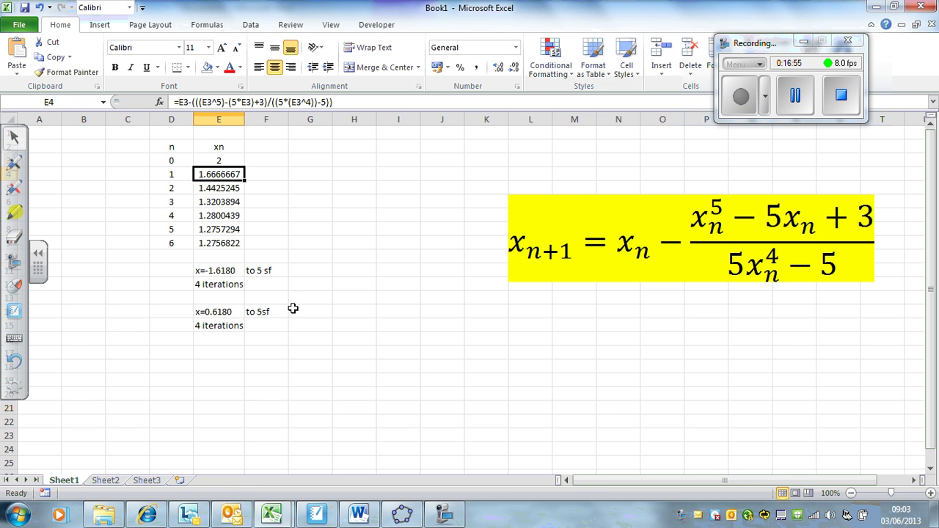
left_click_drag(235, 270, 256, 329)
right_click(258, 332)
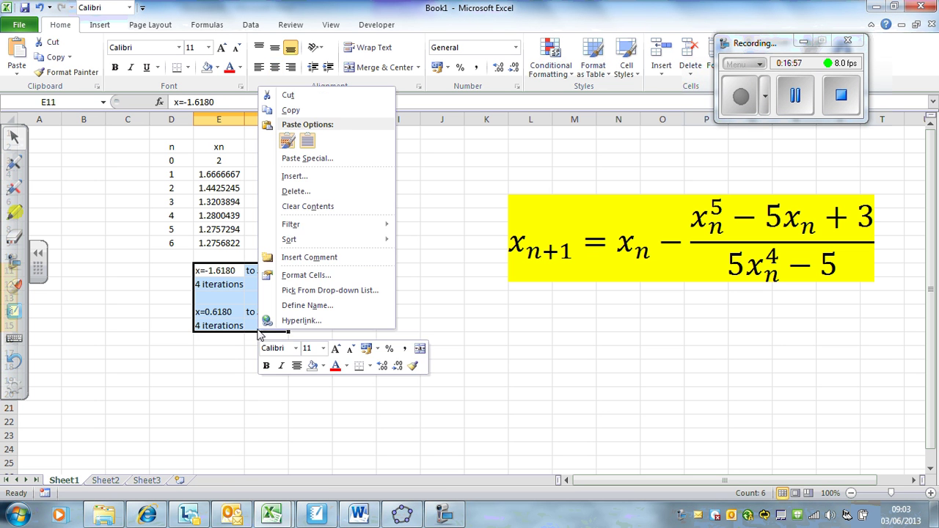
left_click(288, 95)
left_click(320, 174)
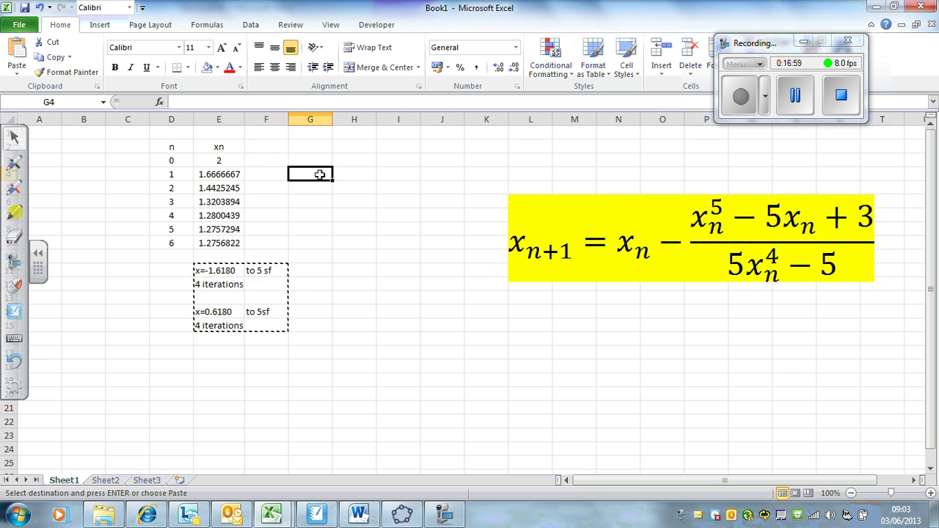
key("Return")
Extend the iteration rows down to n = 13 and check the n = 5 and n = 6 formulas.
left_click_drag(171, 174, 246, 347)
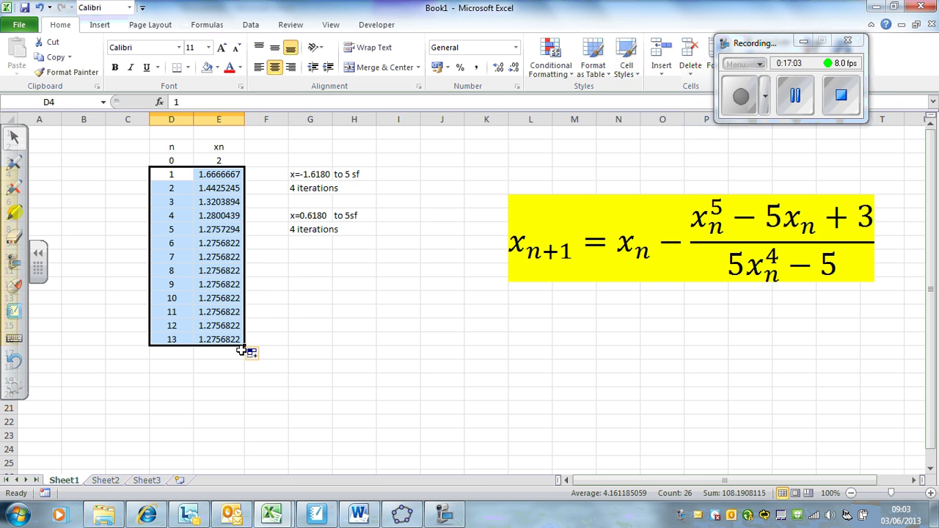
left_click(237, 312)
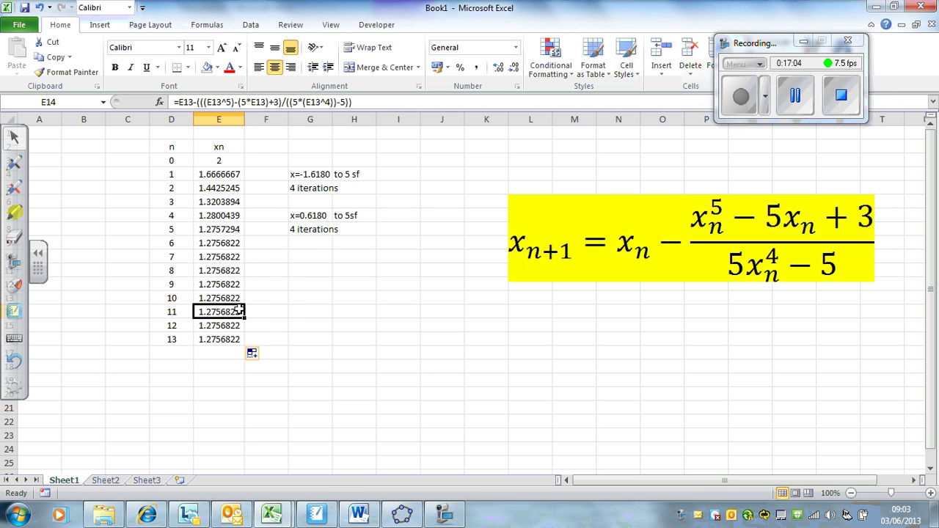
left_click(207, 247)
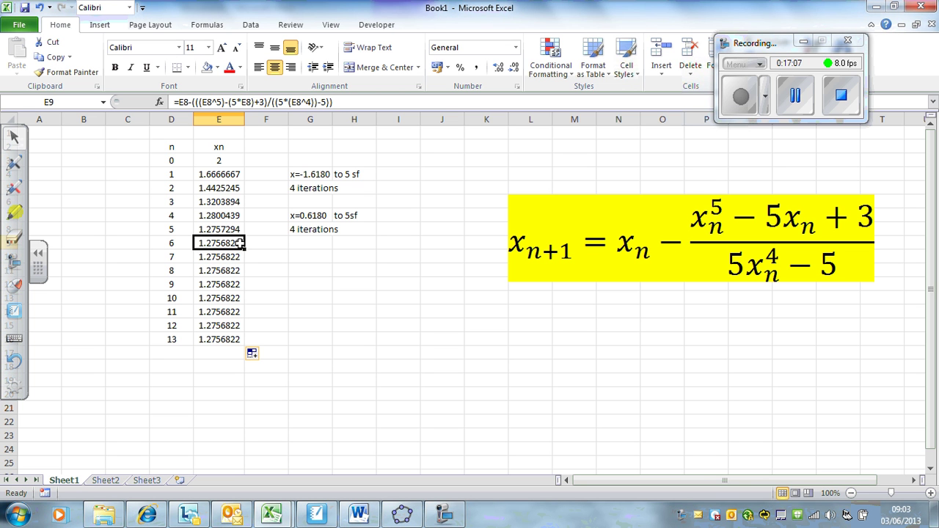
left_click(217, 227)
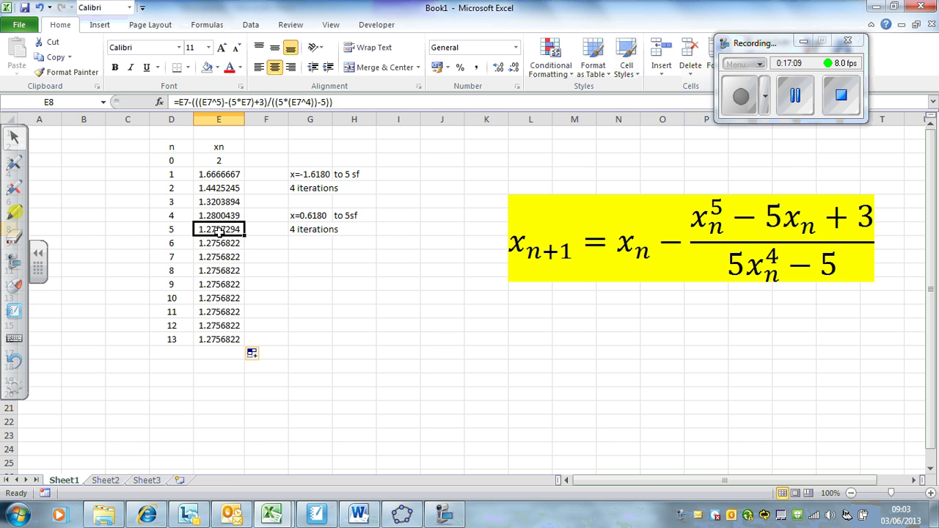
Highlight the n = 5 and n = 6 rows (D8:E9) in yellow.
left_click_drag(179, 231, 204, 245)
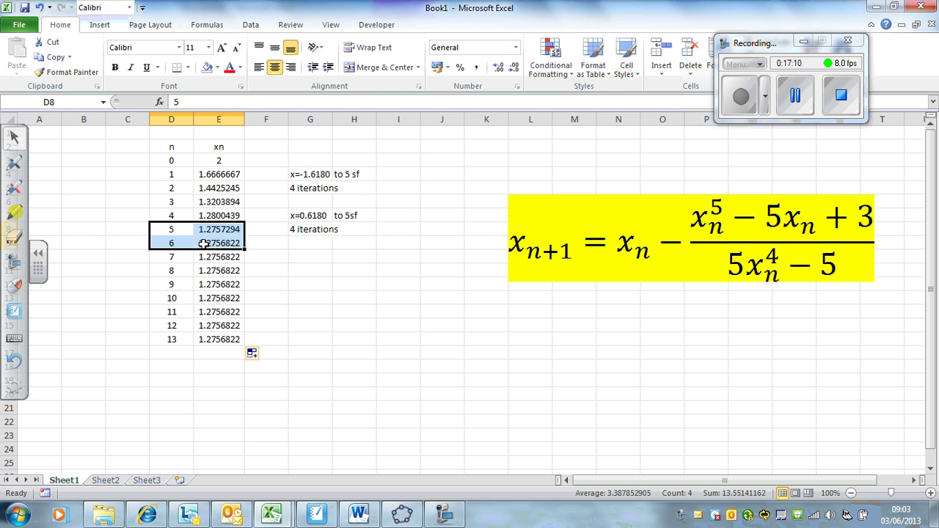
left_click(217, 67)
left_click(240, 168)
left_click(286, 237)
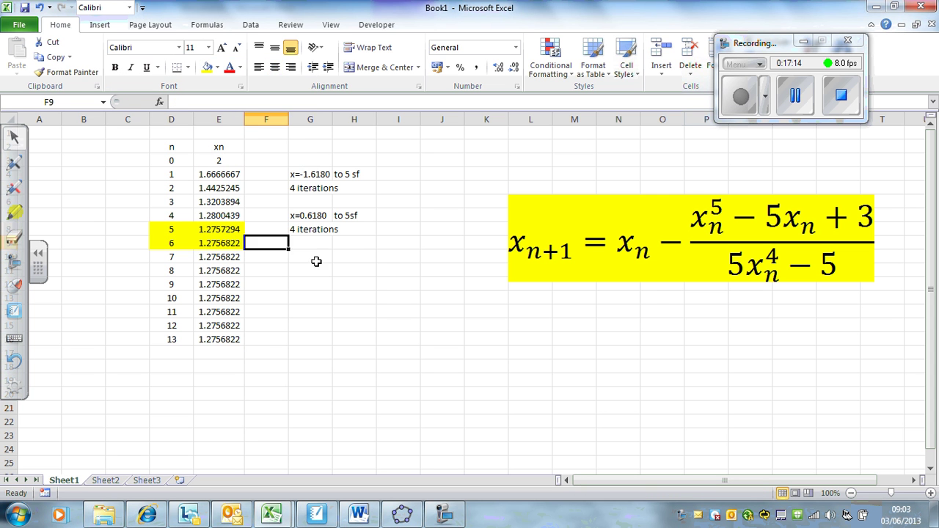
left_click(314, 258)
Enter the third root summary: 'x=1.2757' in G10, 'to 5sf' in H10, '6 iterations' in G11.
type("x=1.2757")
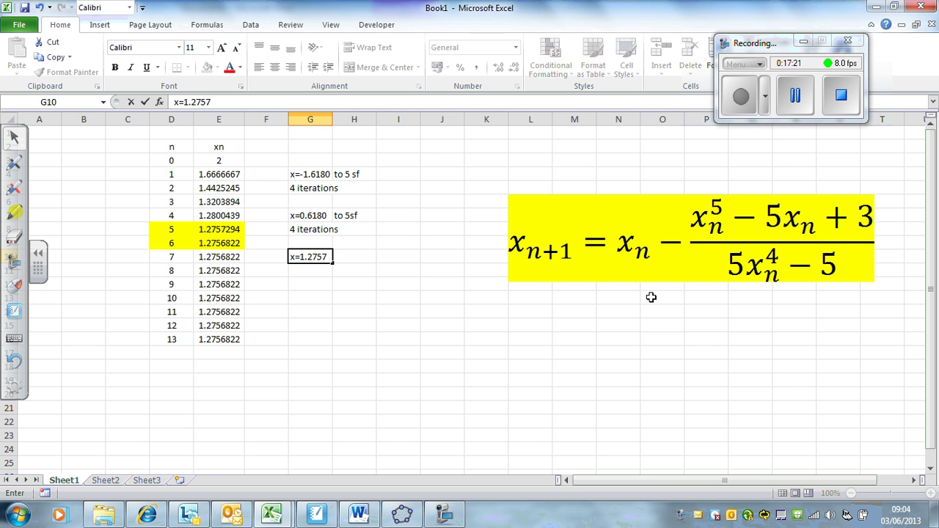
key("Tab")
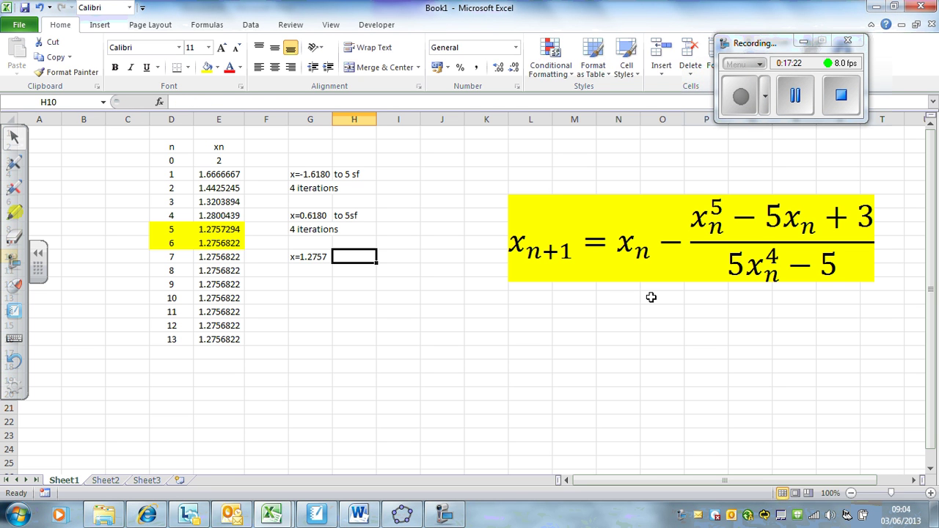
type("to 5sf")
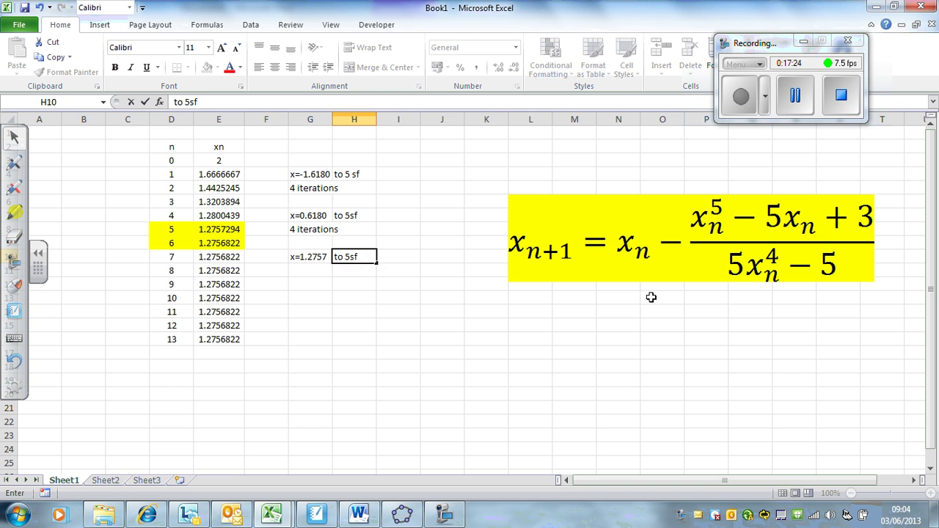
key("Return")
type("6 it")
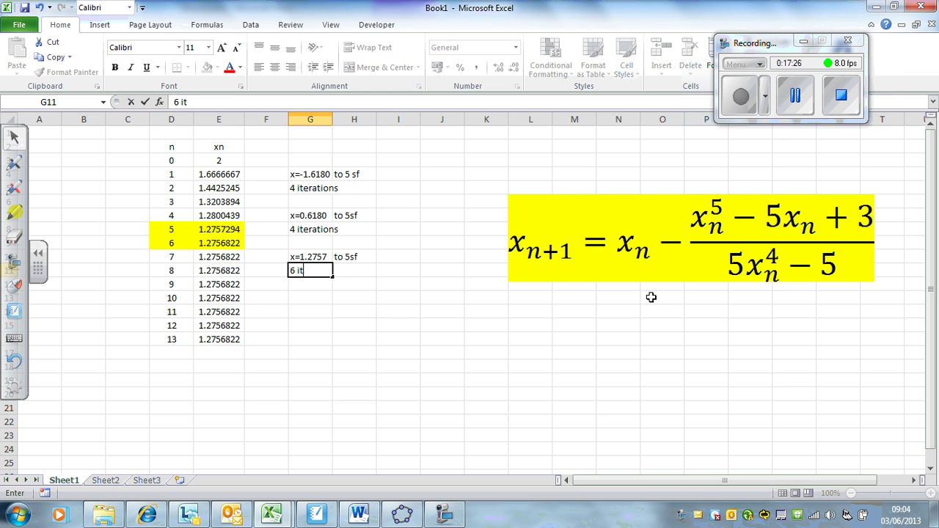
type("erations")
key("Return")
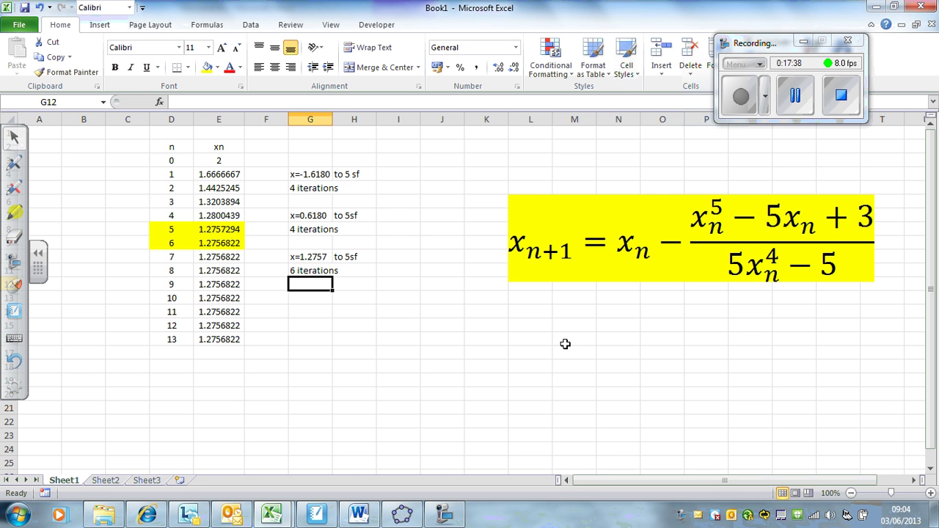
left_click(271, 514)
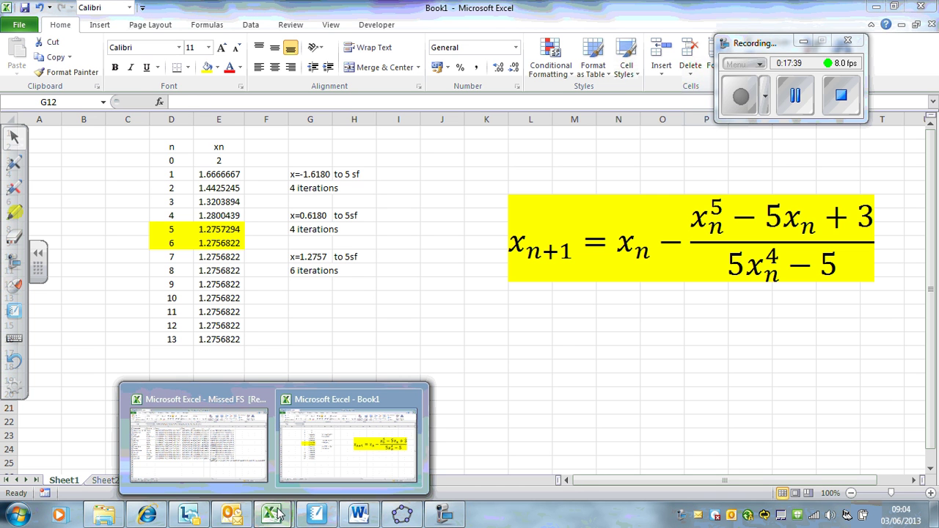
In GeoGebra, pan and zoom out to show the whole x^5 − 5x + 3 curve, tangents and three roots.
left_click(402, 514)
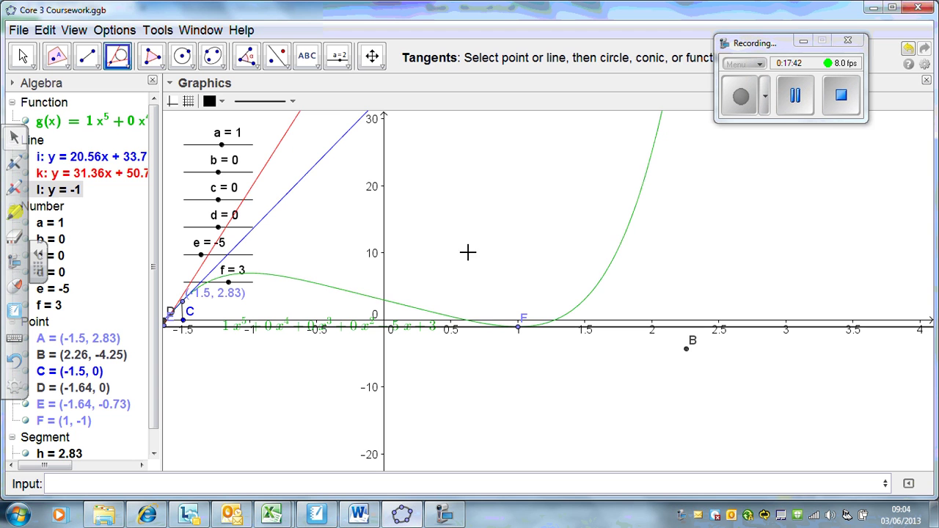
left_click(372, 56)
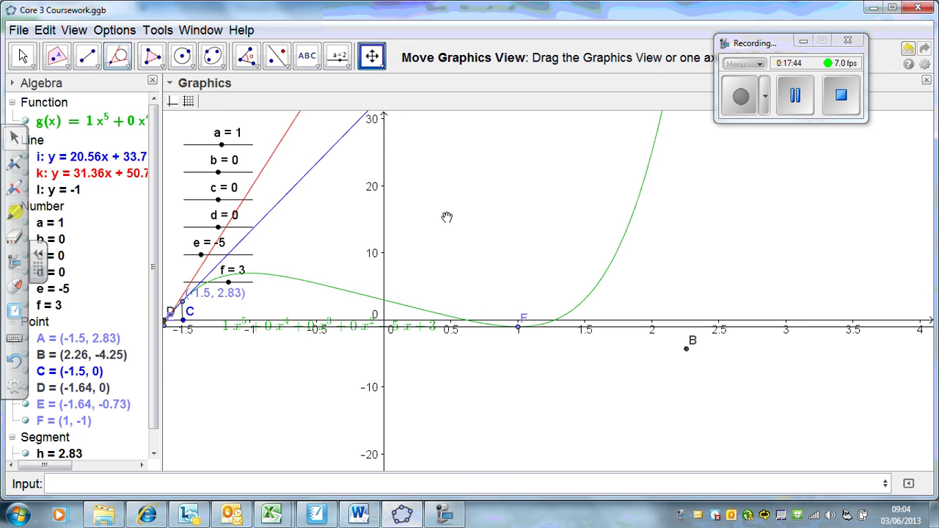
left_click_drag(446, 215, 540, 258)
scroll(540, 258, "down", 4)
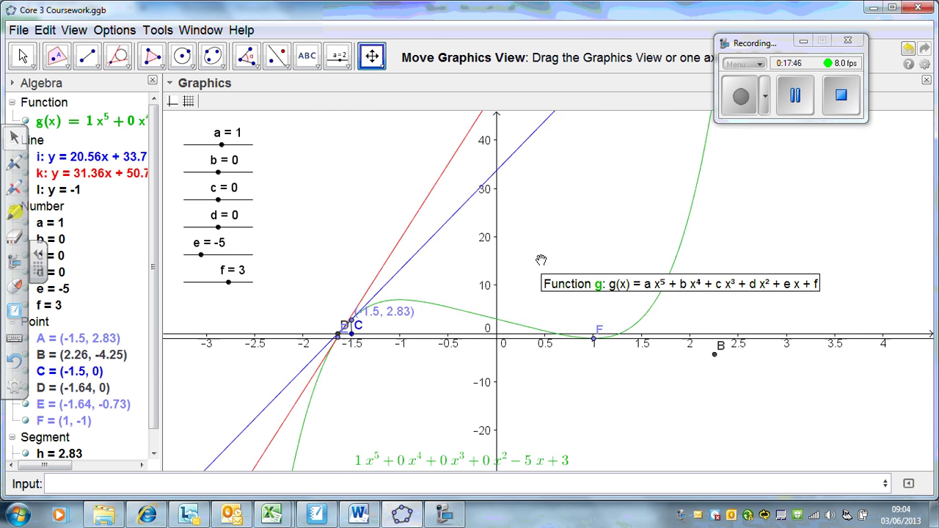
scroll(541, 259, "down", 1)
scroll(547, 234, "down", 1)
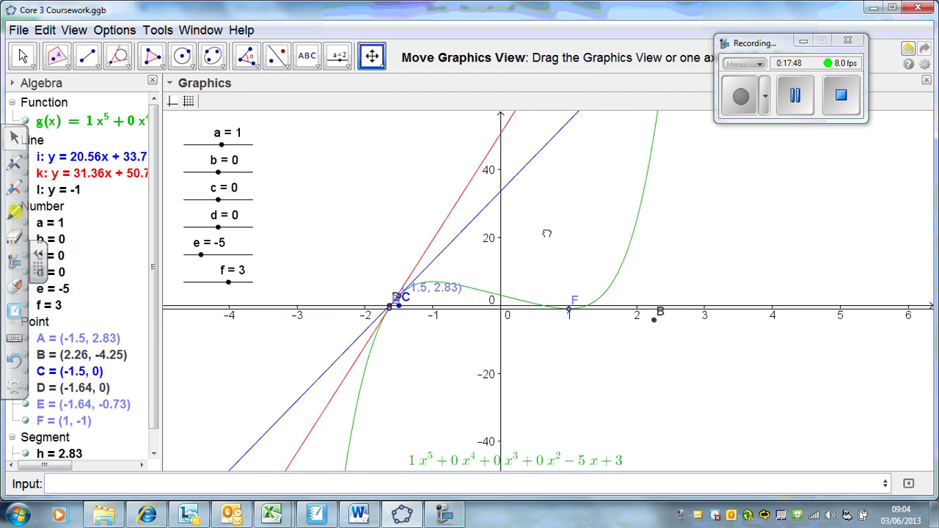
left_click_drag(537, 226, 537, 225)
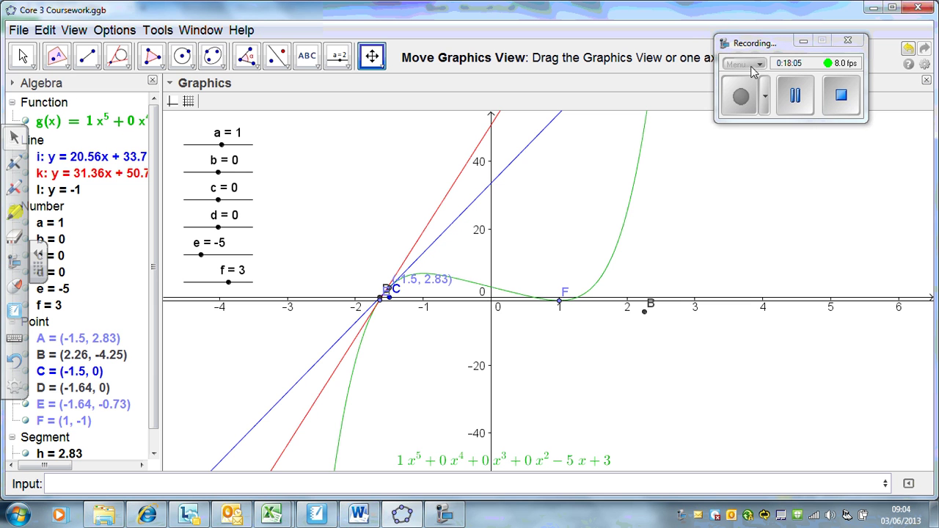
mouse_move(365, 519)
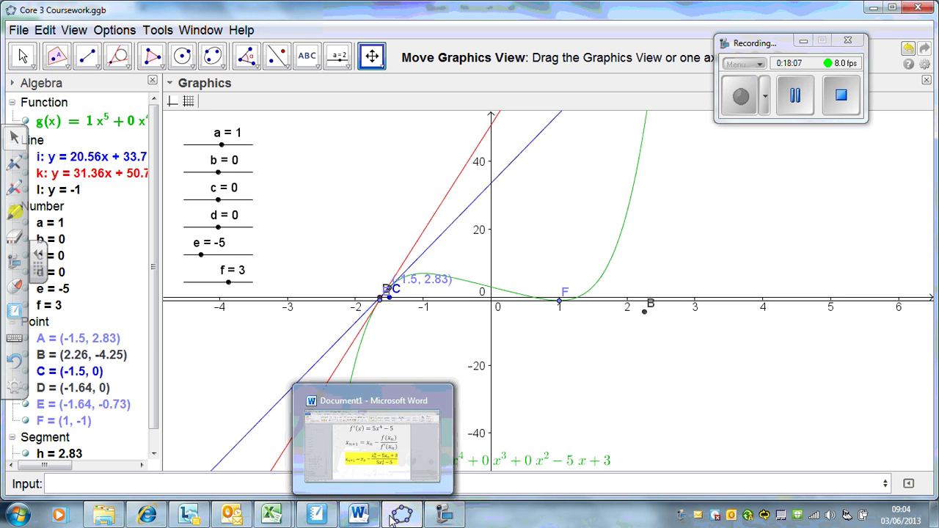